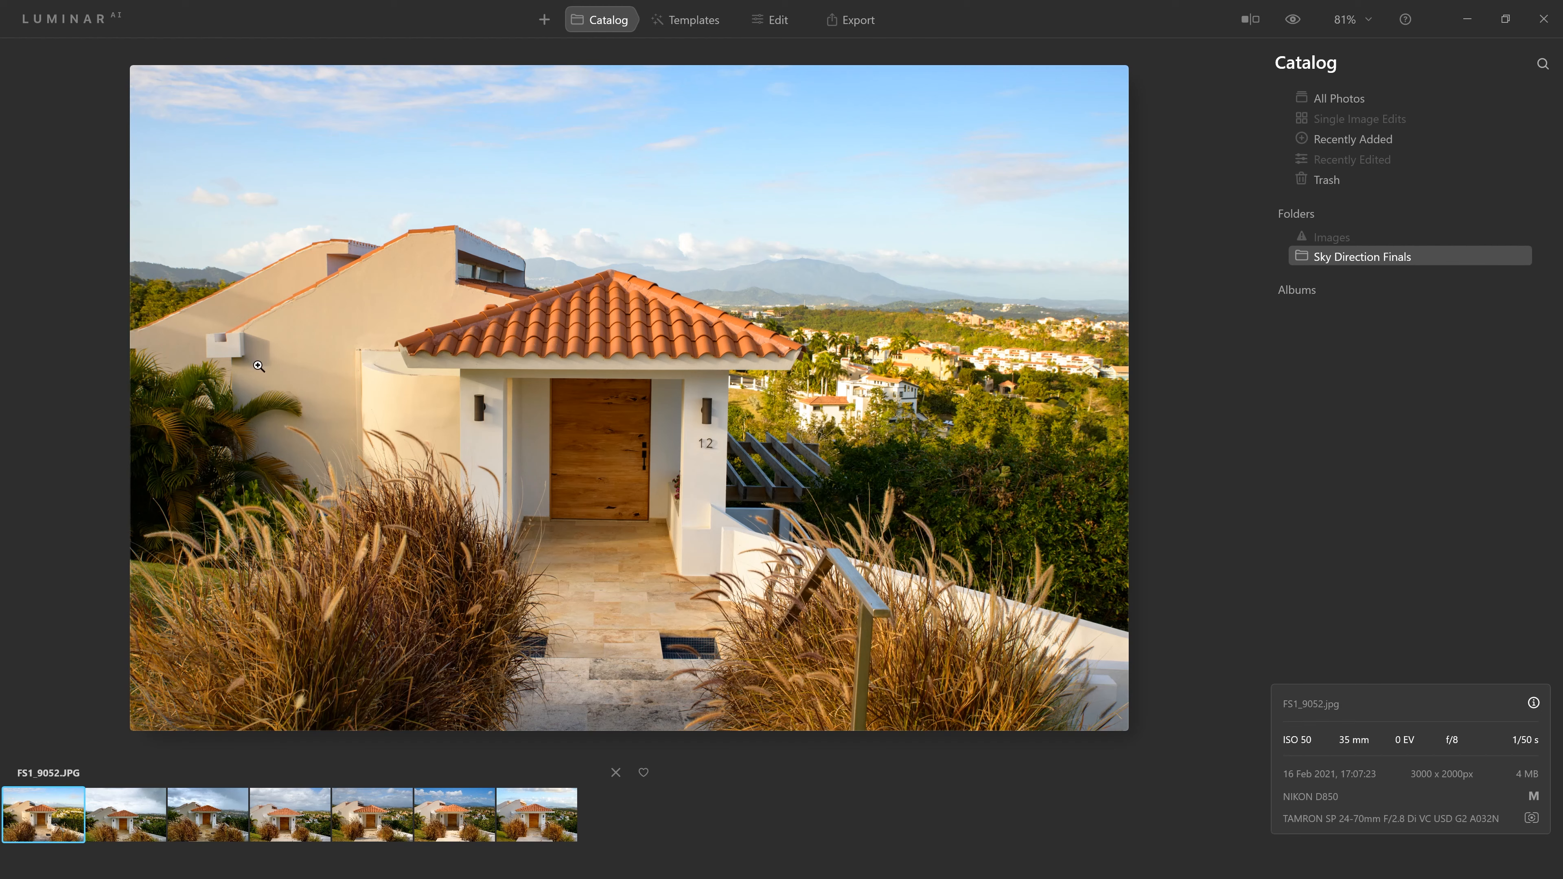
Step: Inspect the soft light and shadows on the house wall in FS1_9052.jpg at 100% zoom
left_click(239, 343)
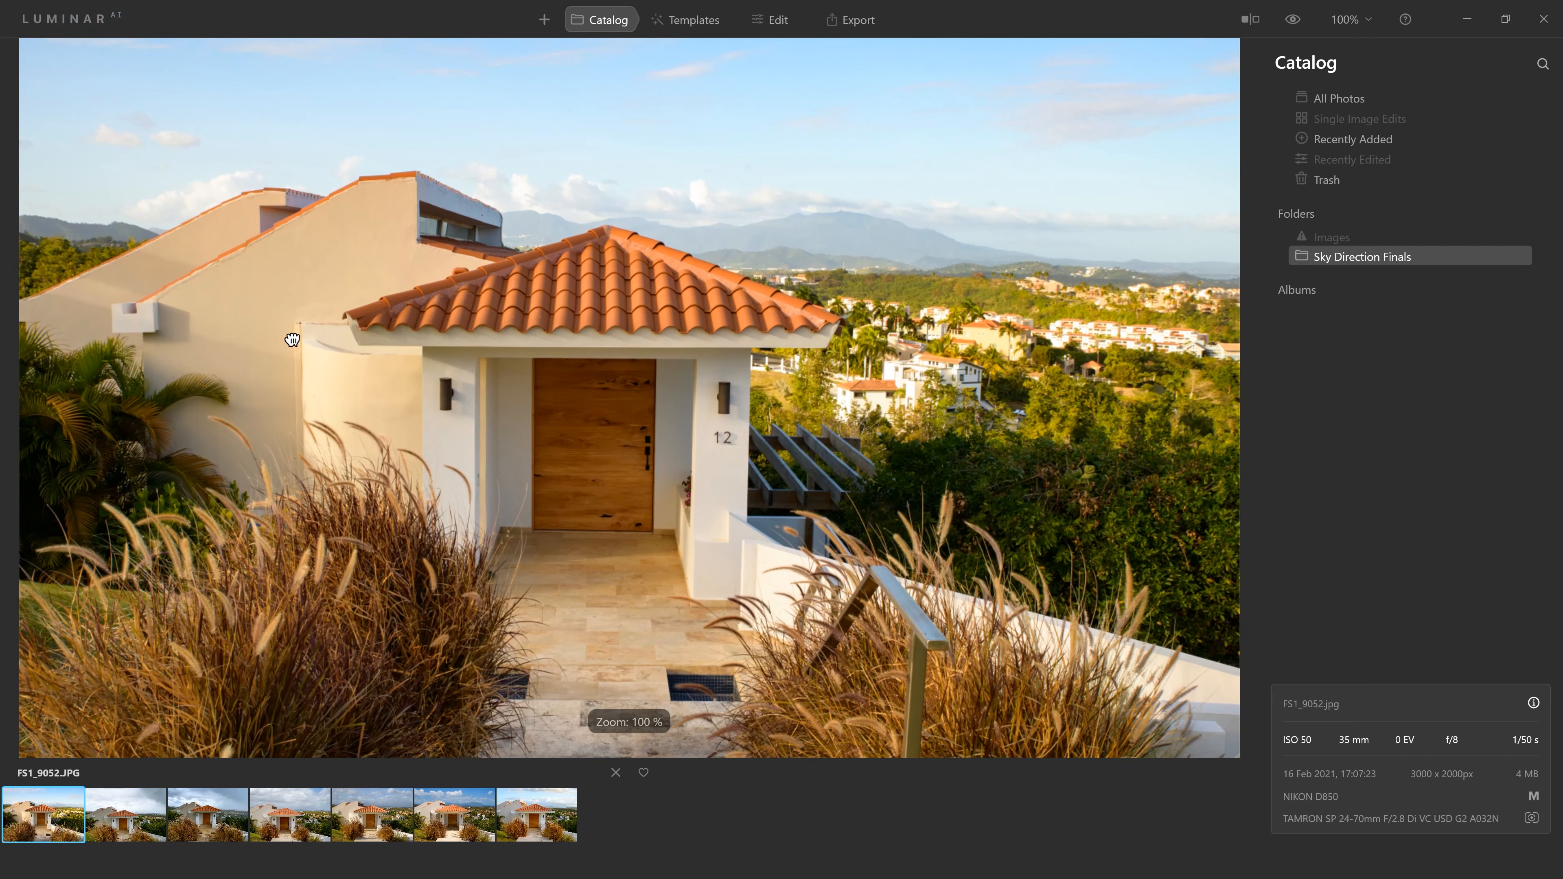
left_click_drag(292, 340, 217, 371)
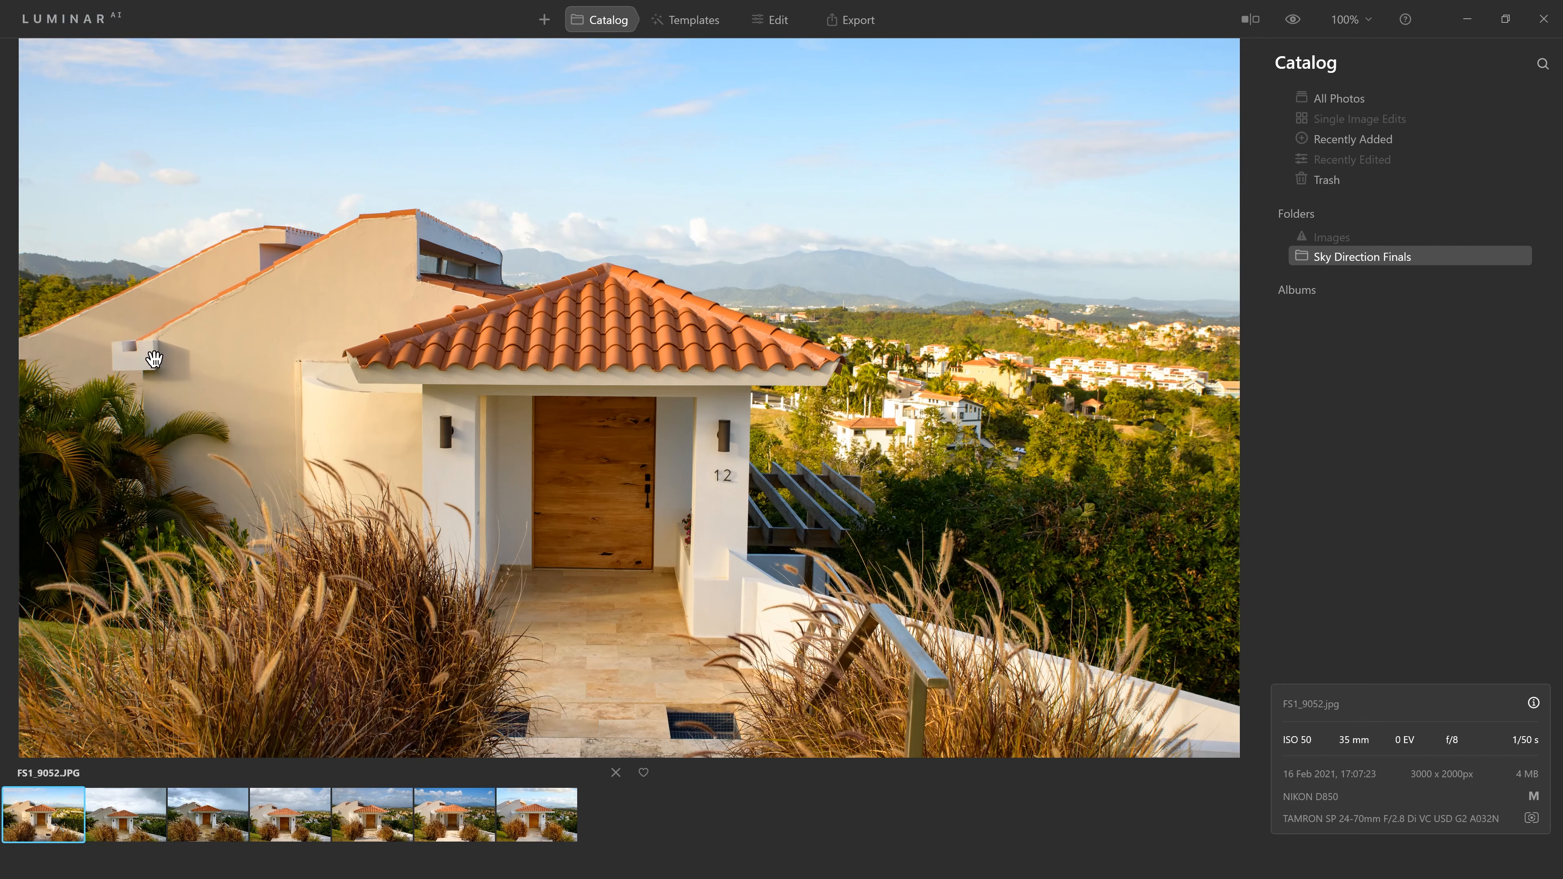
left_click(239, 358)
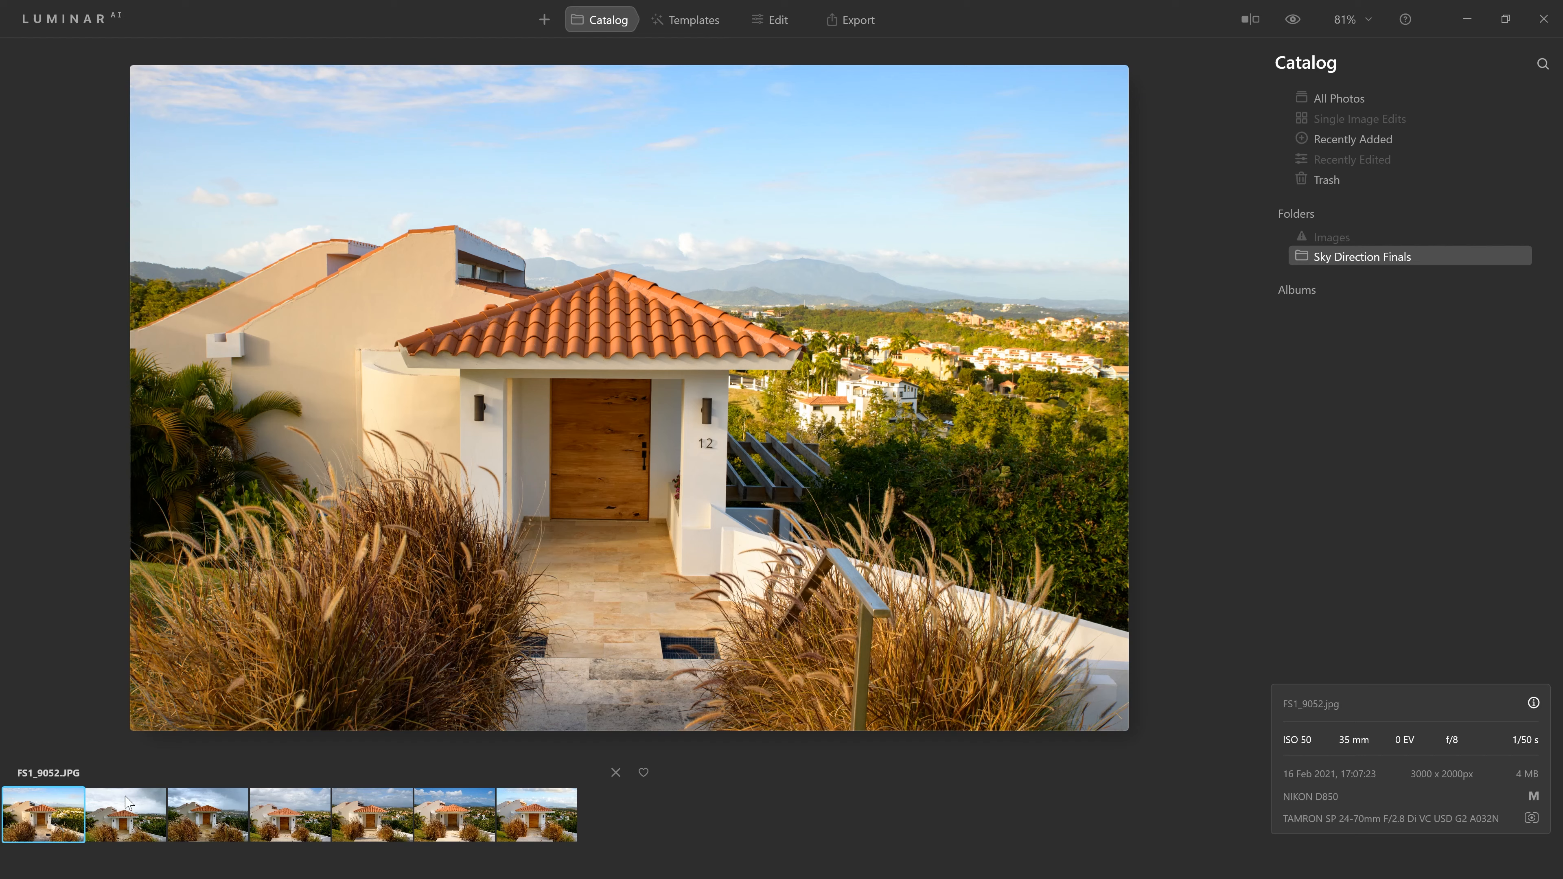
Step: View the overcast photos FS1_9256.jpg and FS1_9264.jpg, examining the house and hillside of the latter at 100% zoom
left_click(131, 820)
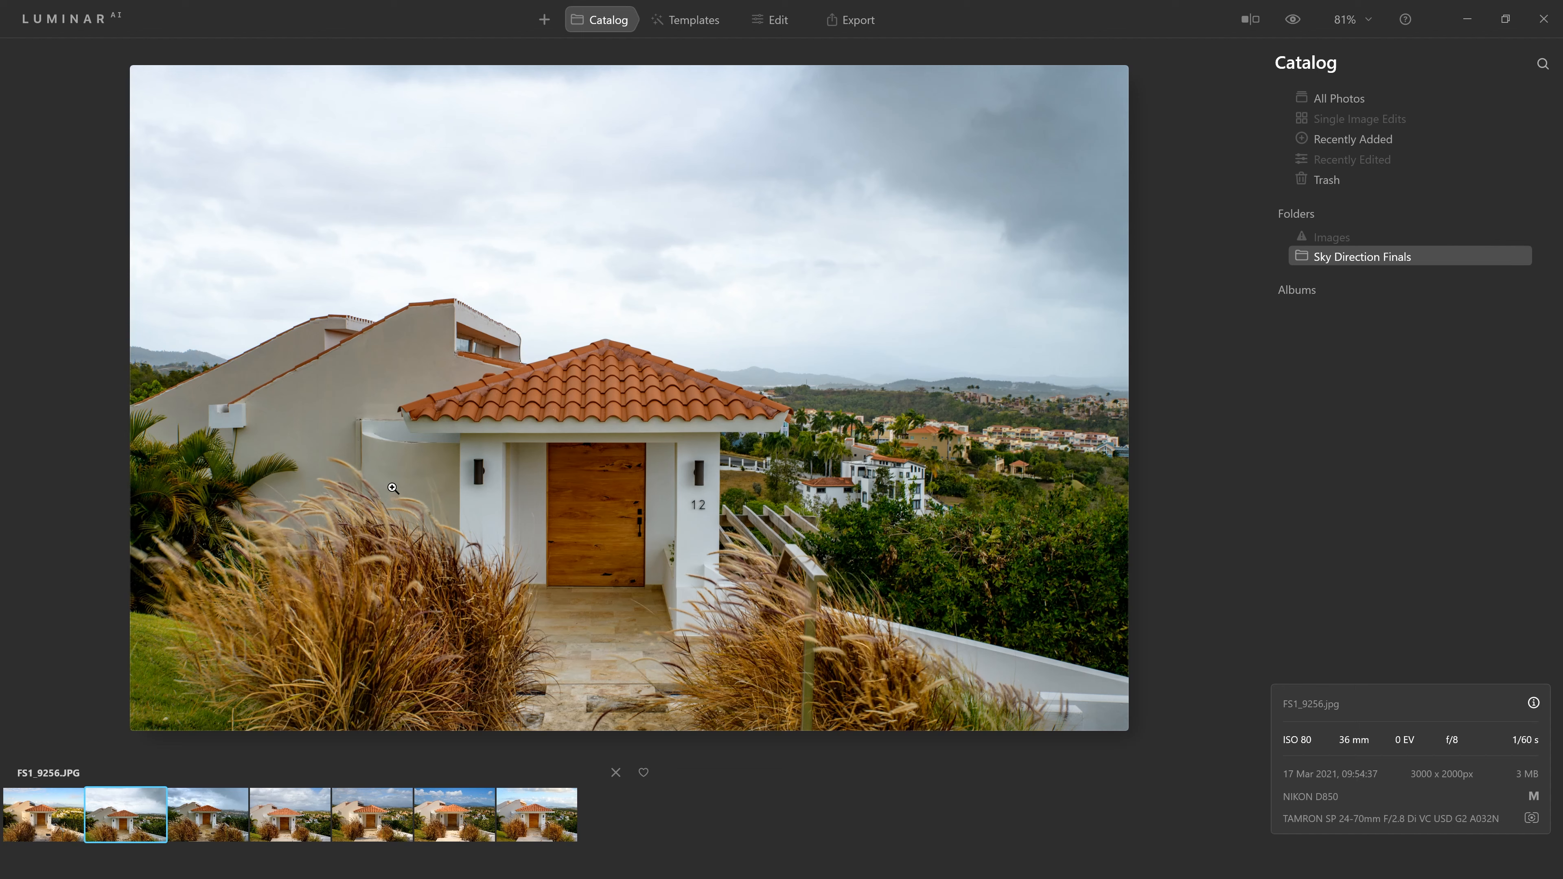
left_click(199, 825)
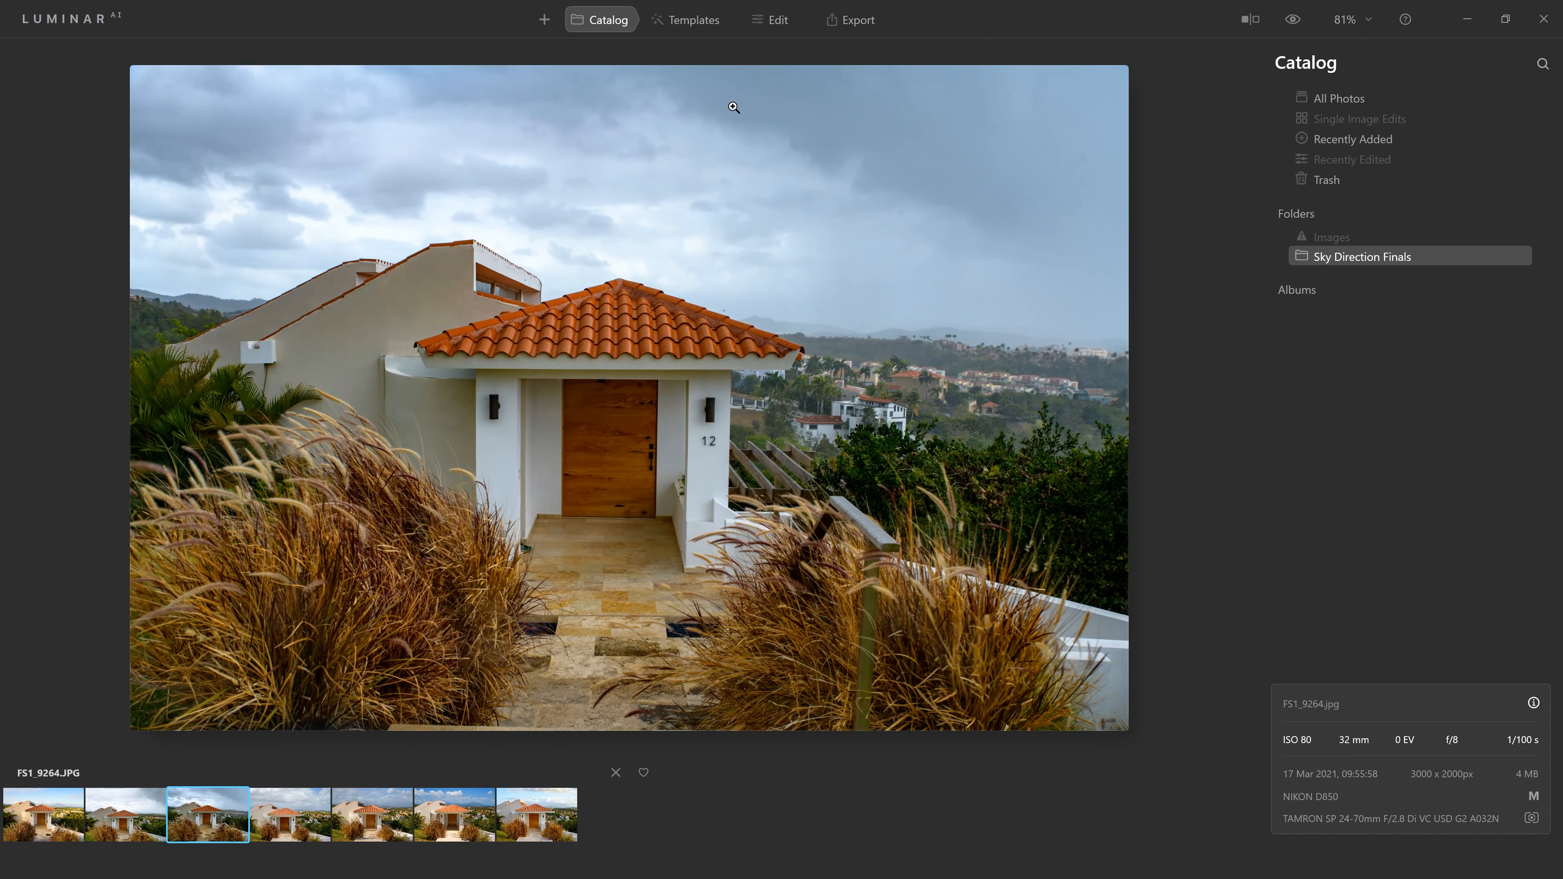
left_click(988, 417)
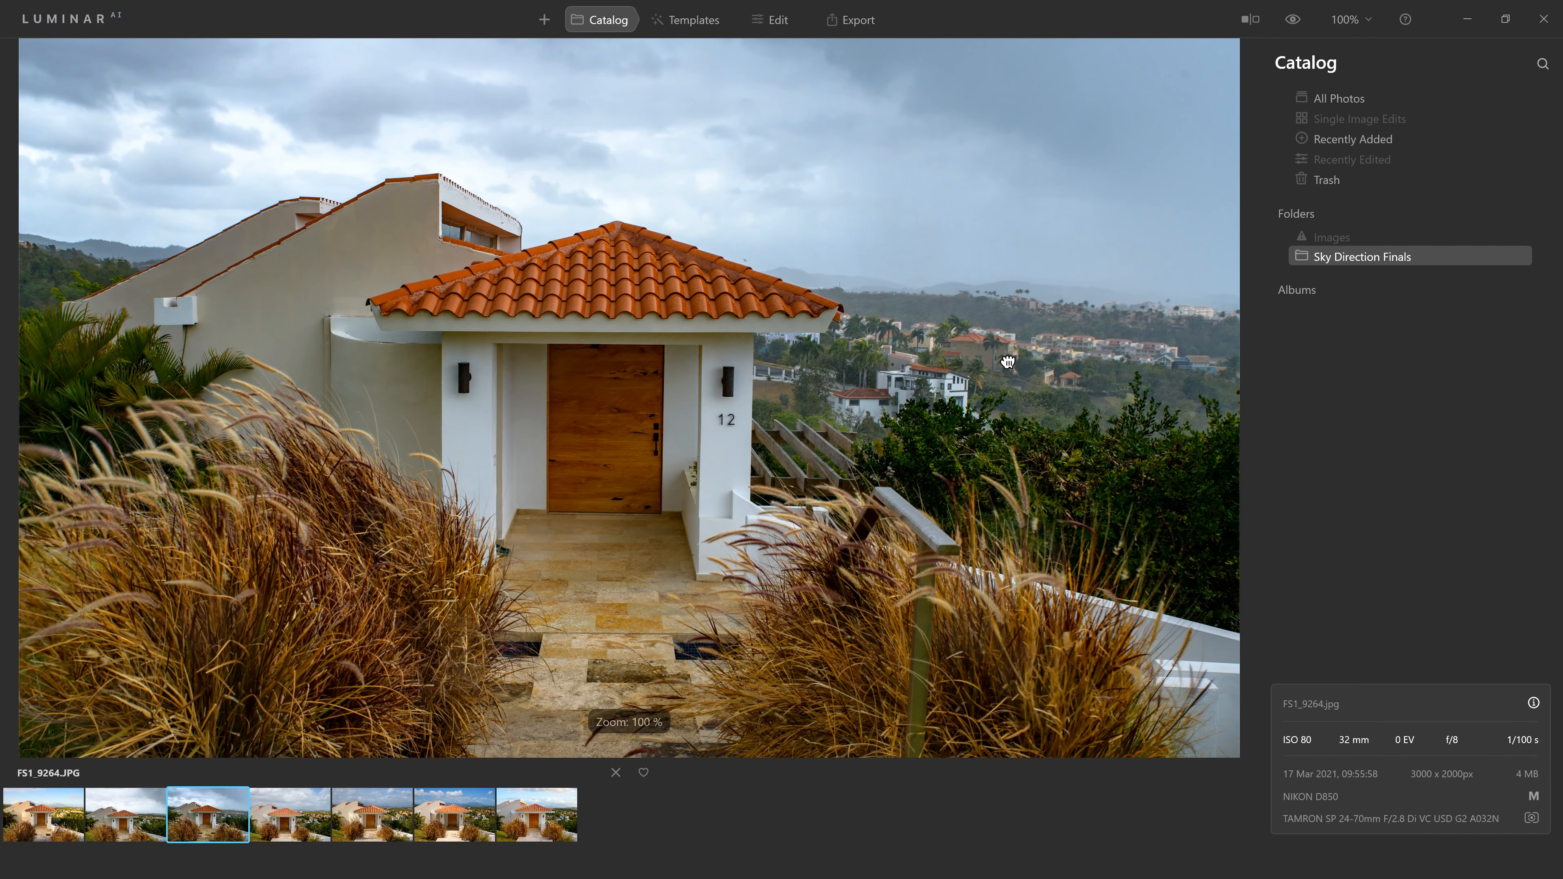
left_click(582, 437)
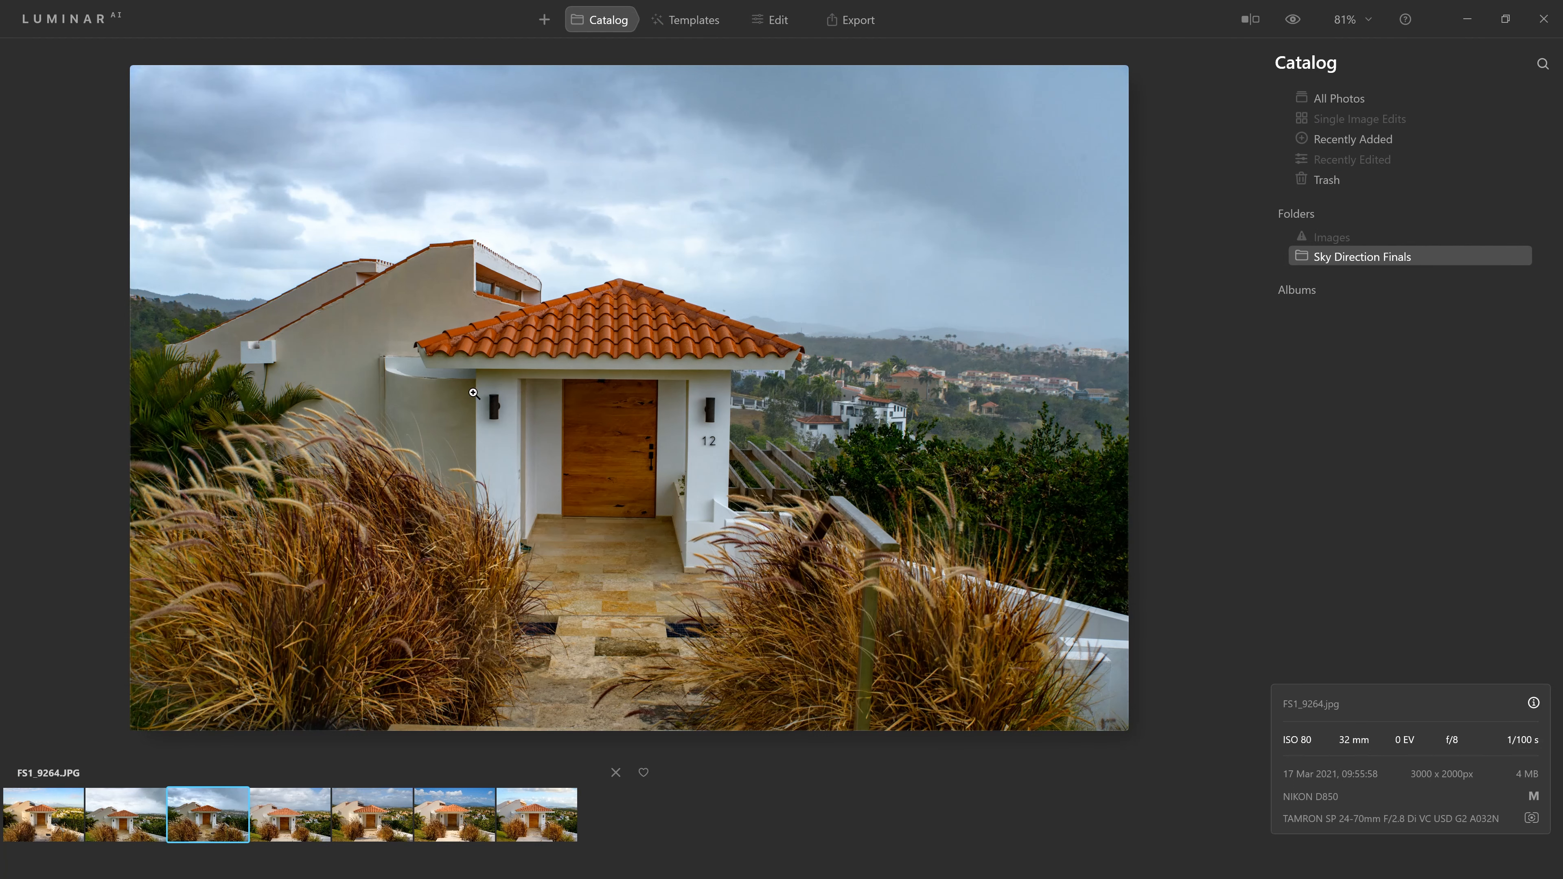
Step: Examine the light and shadows on the wall, roof and entrance in FS1_9266.jpg up close
left_click(299, 828)
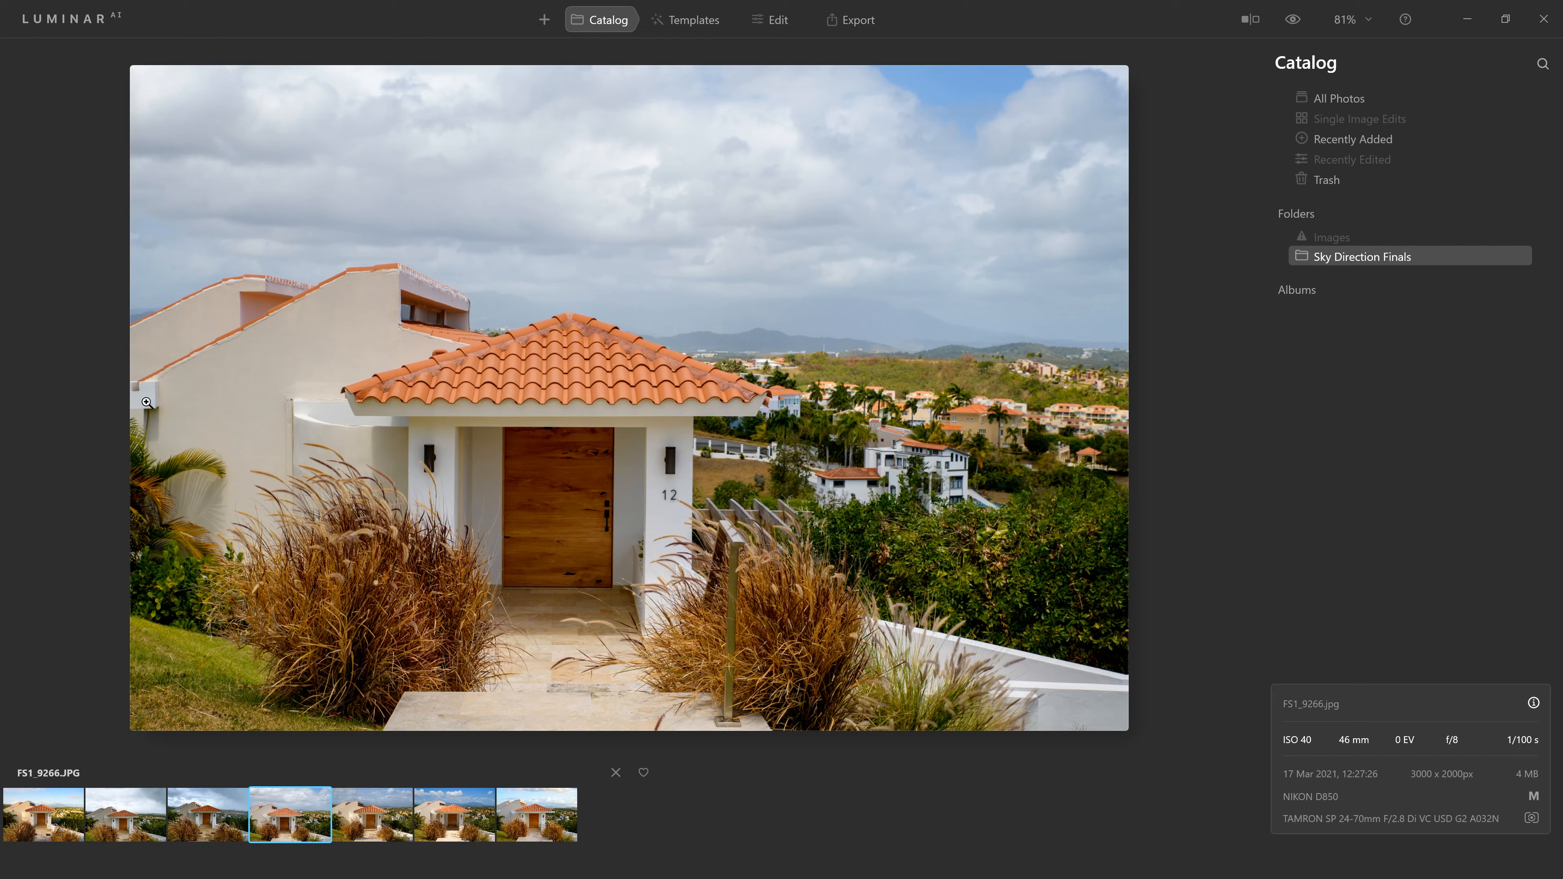
scroll(122, 402, "up", 5)
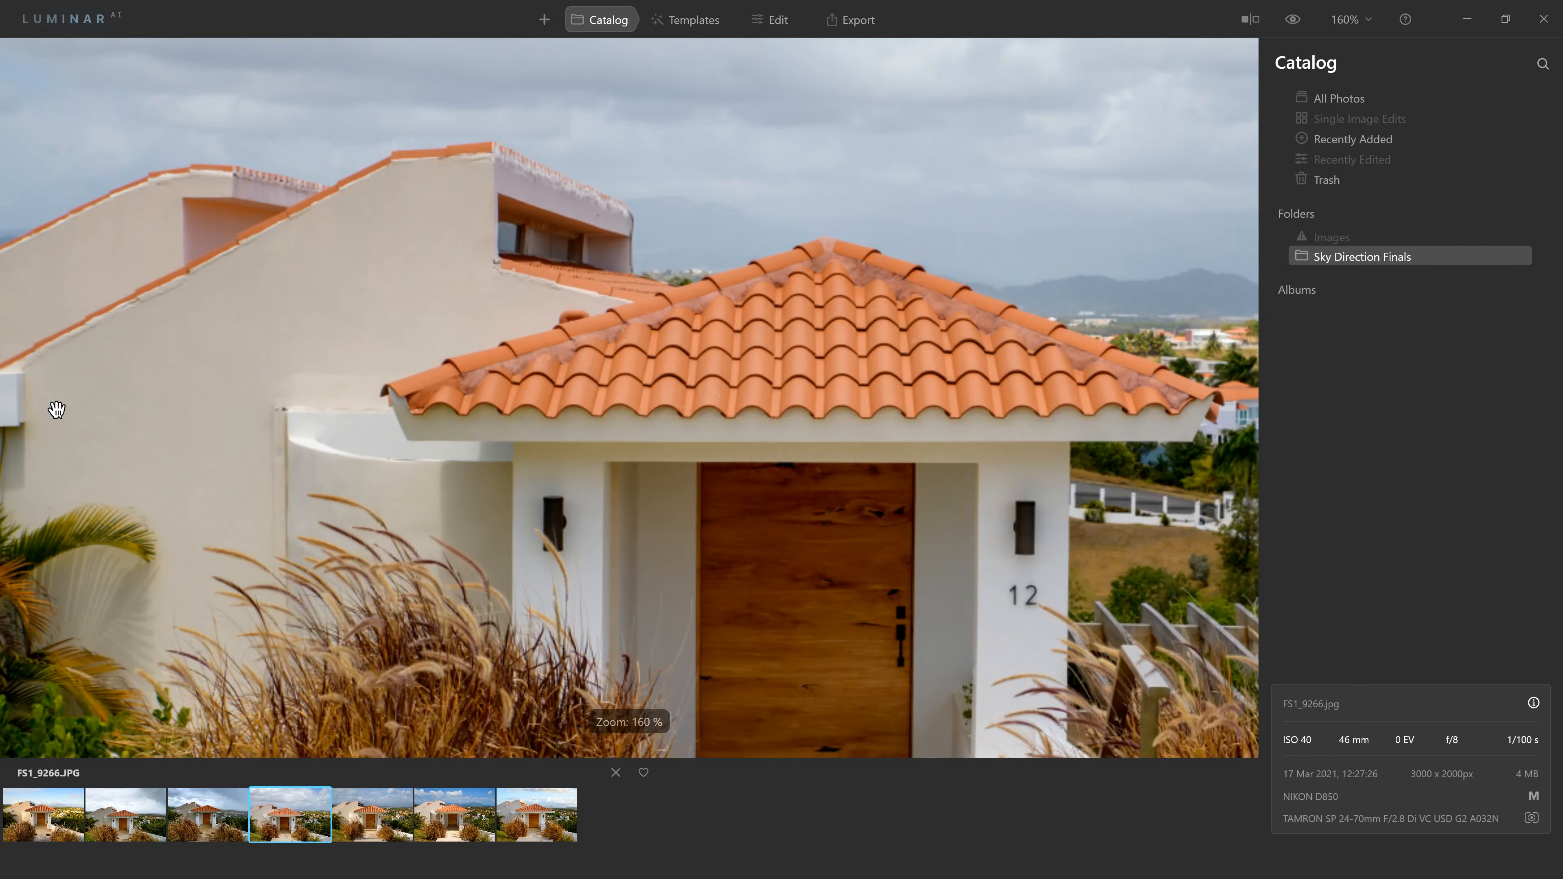
scroll(57, 409, "up", 3)
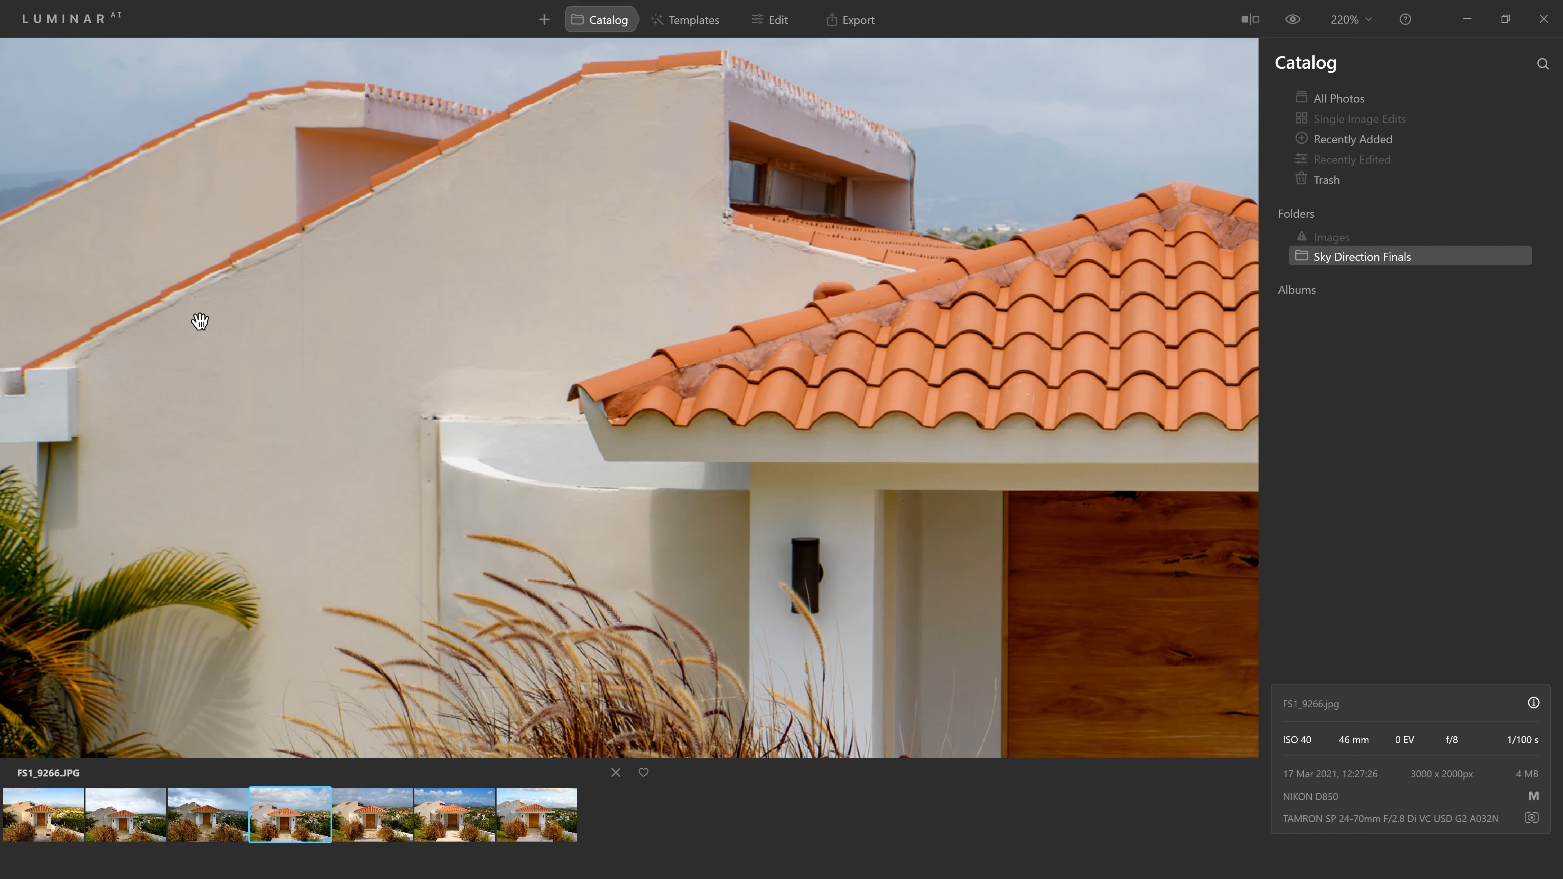
left_click_drag(859, 520, 537, 155)
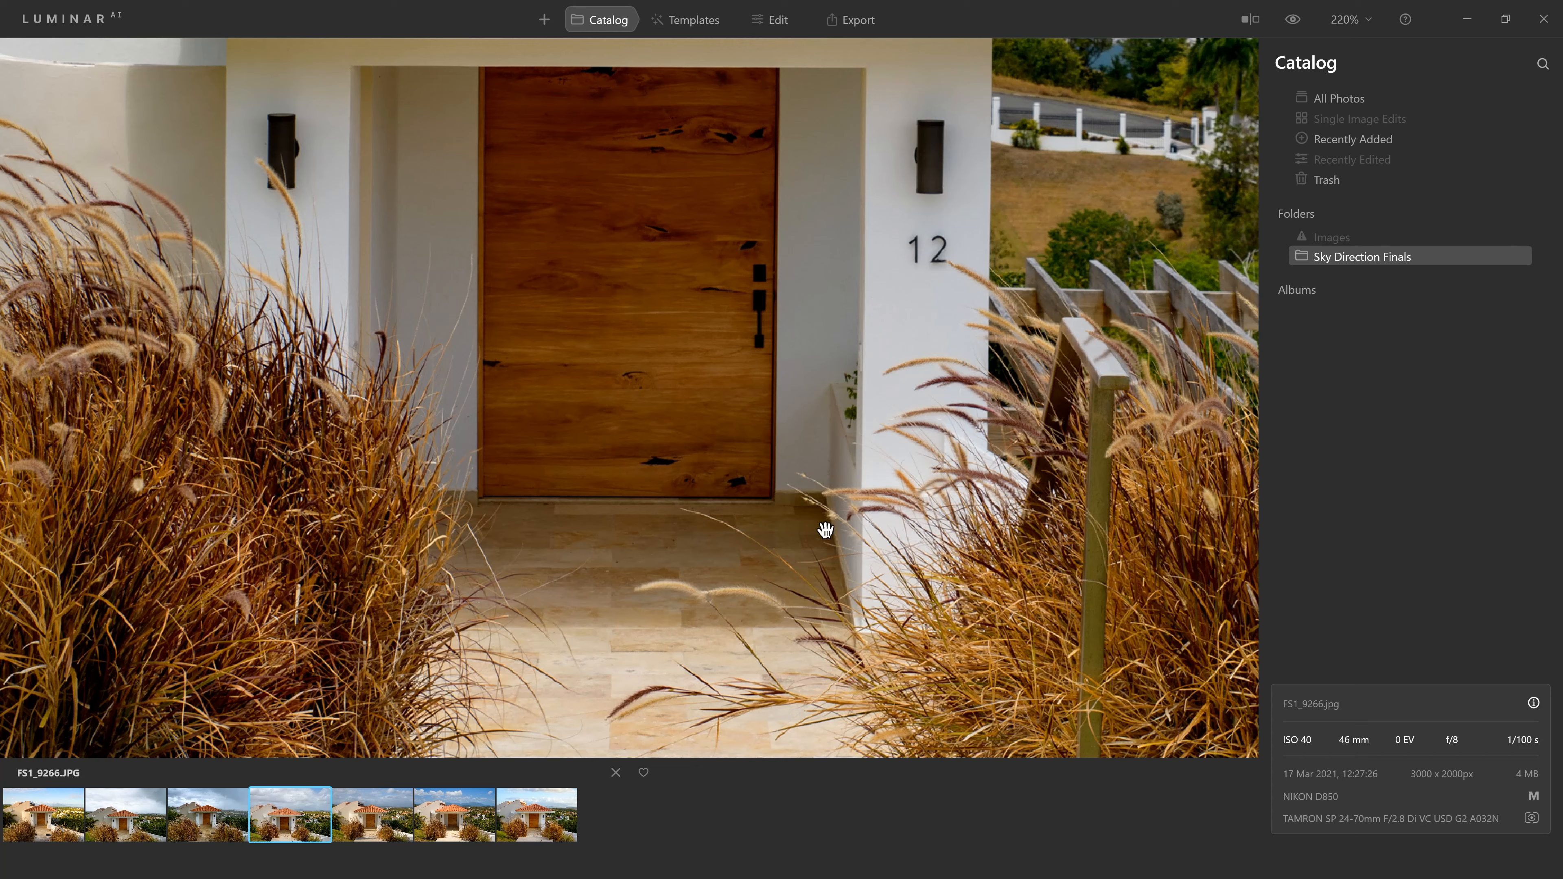
scroll(718, 676, "down", 2)
scroll(642, 554, "down", 8)
scroll(609, 554, "up", 2)
scroll(598, 569, "up", 1)
scroll(598, 569, "up", 1)
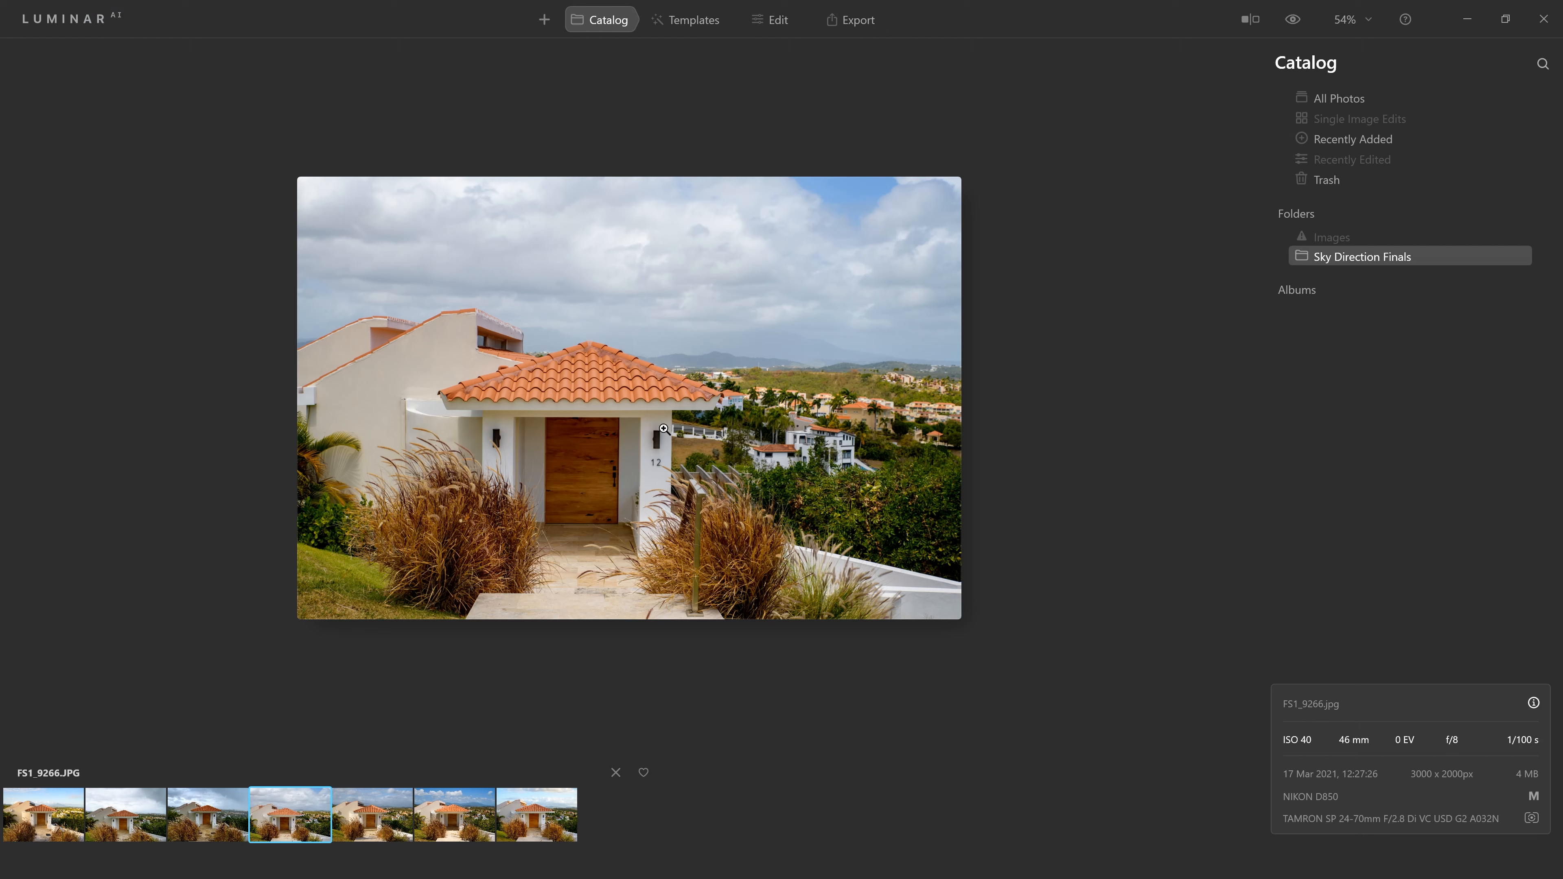
Step: Examine the shadows on the side wall in FS1_9270.jpg up close
left_click(379, 833)
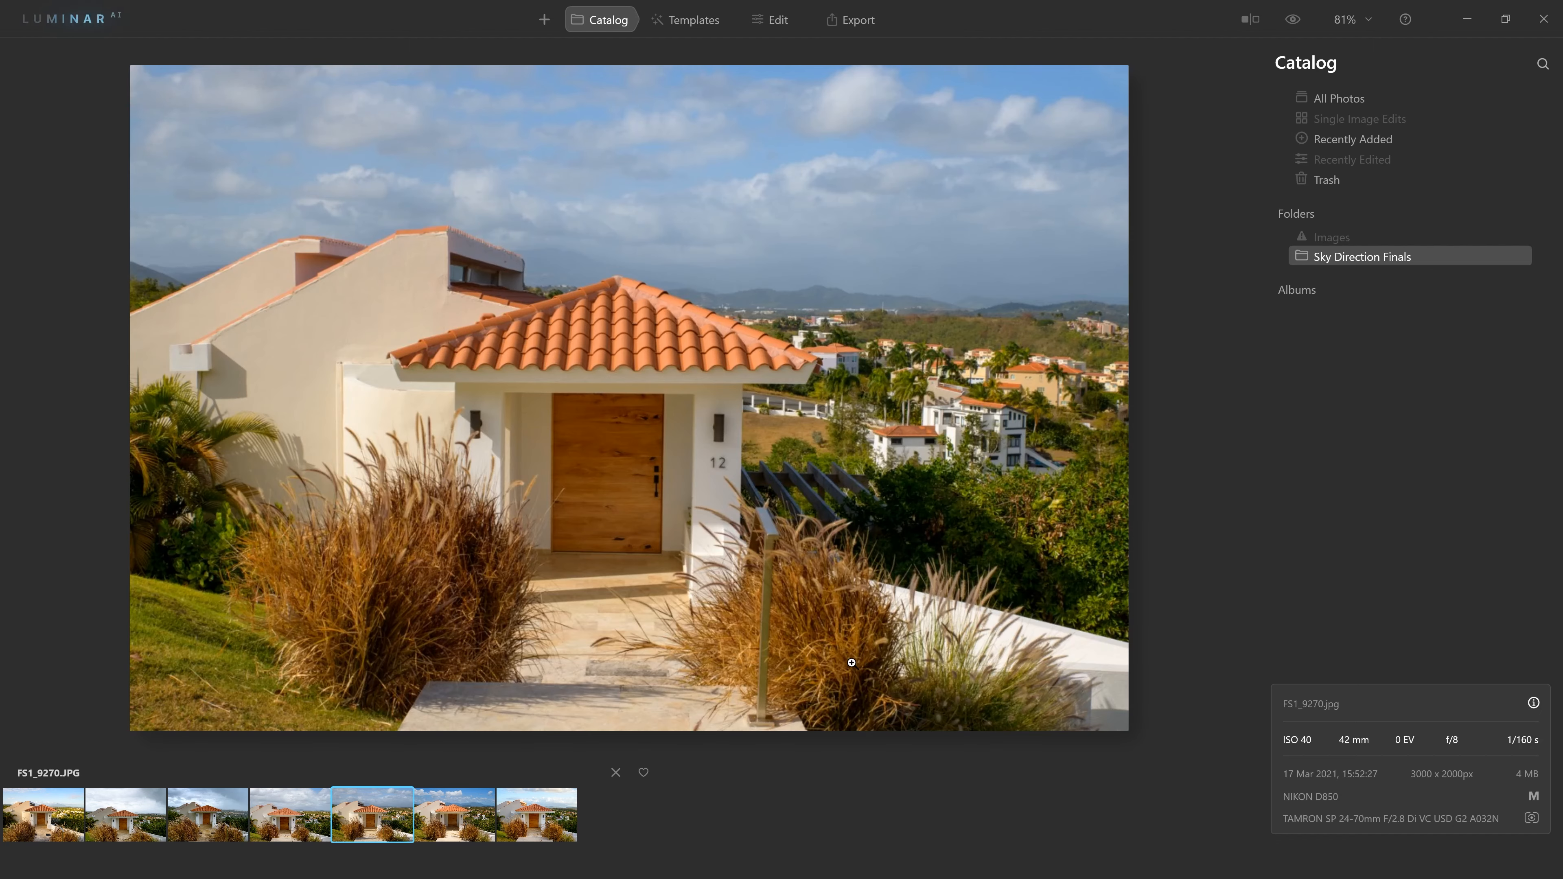
scroll(332, 400, "up", 5)
left_click_drag(332, 400, 774, 500)
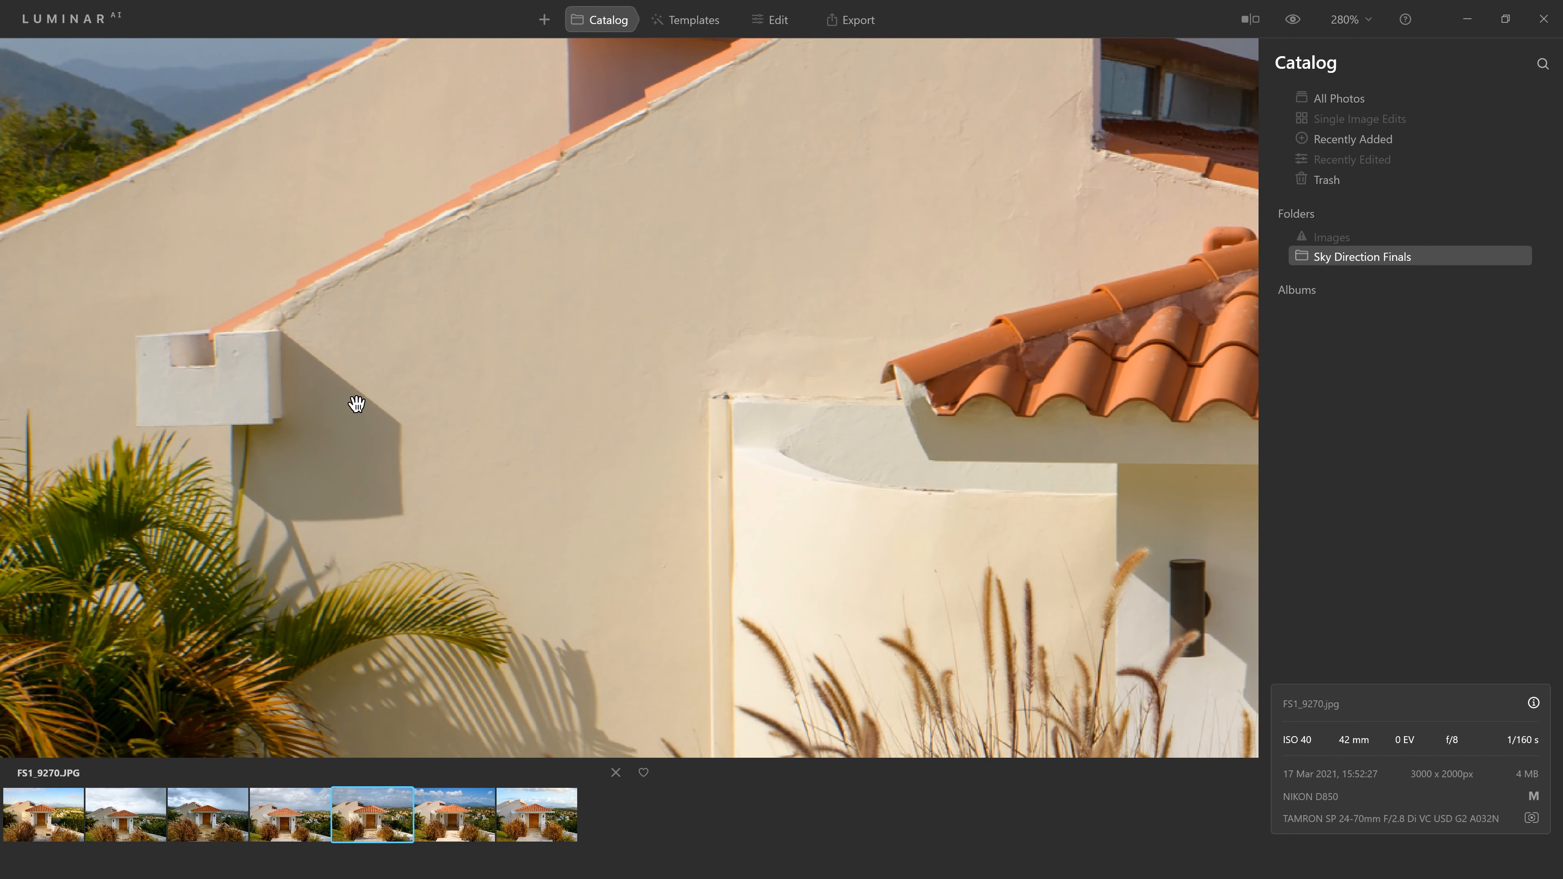
Step: Examine the shadow beside the wall spout in FS1_9052.jpg up close for comparison
left_click(50, 822)
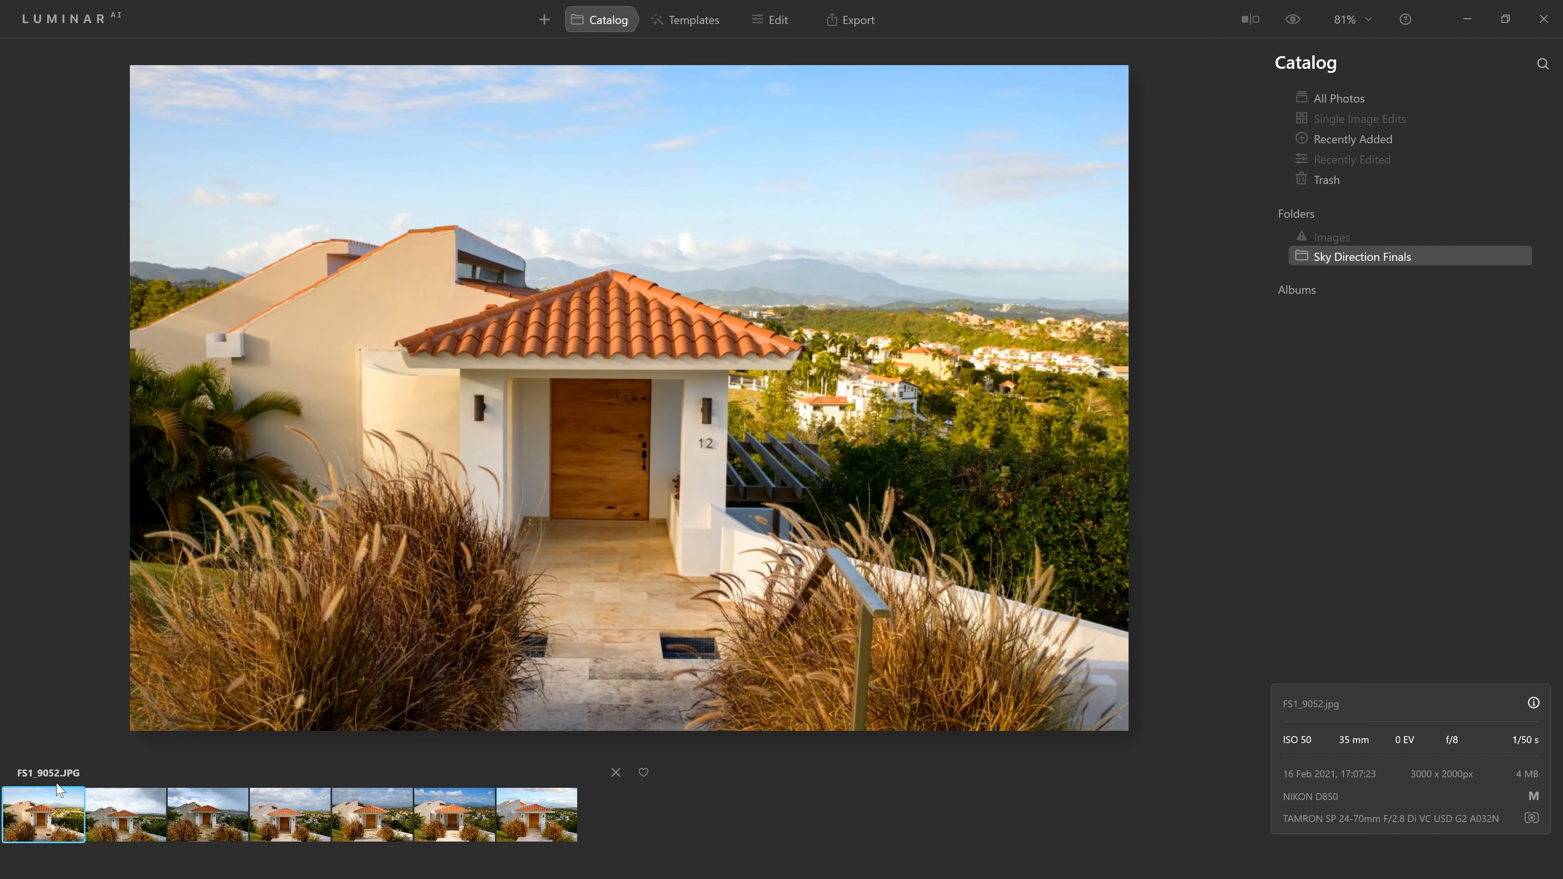
scroll(205, 379, "up", 2)
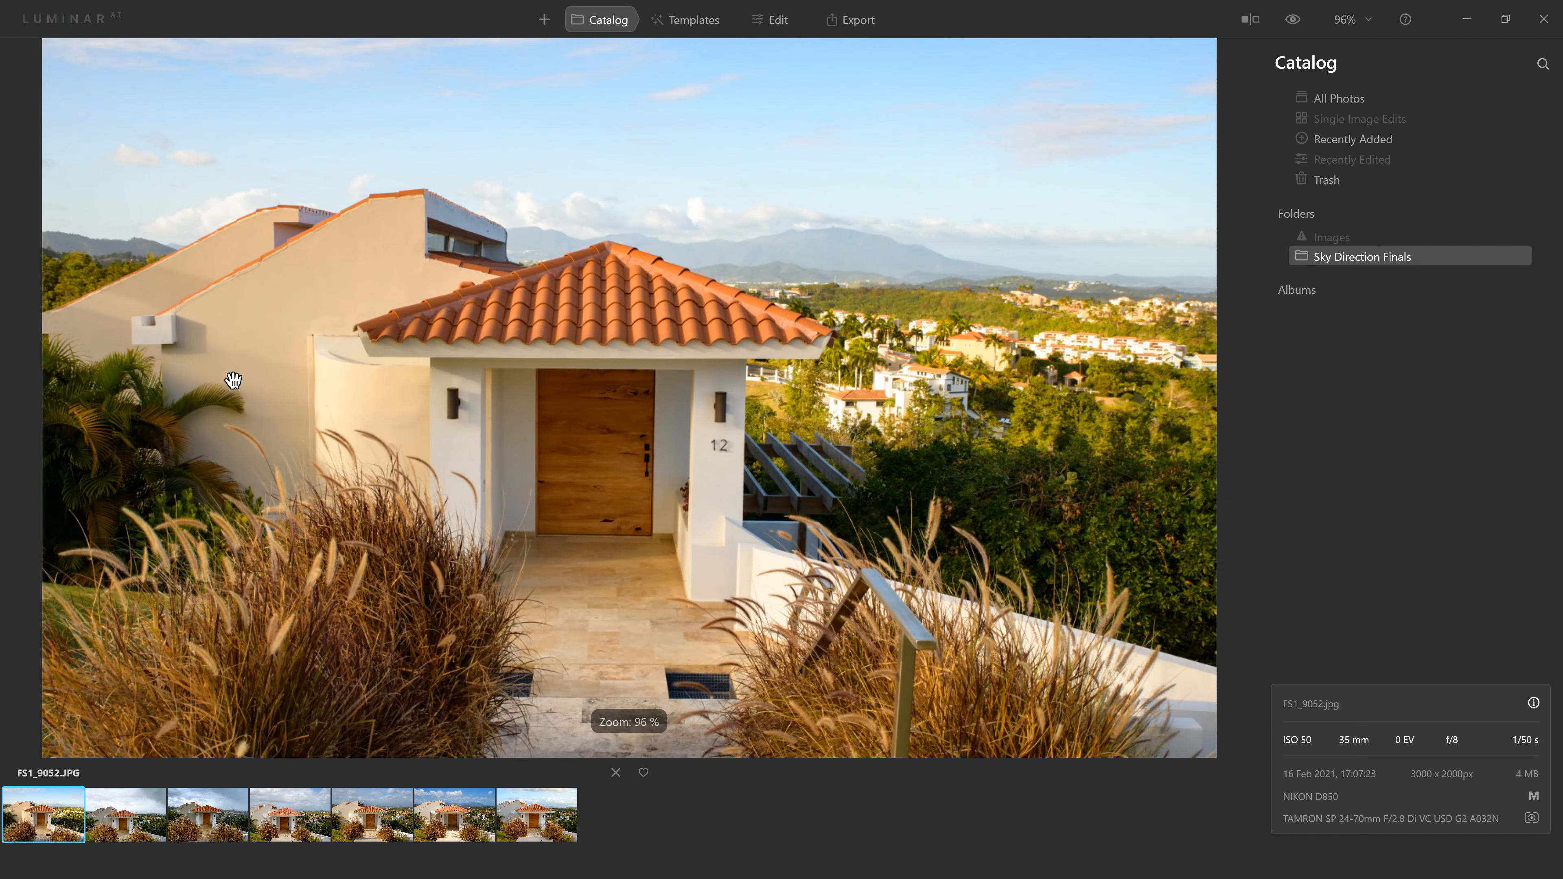
scroll(203, 376, "up", 5)
scroll(203, 376, "up", 3)
left_click_drag(203, 376, 703, 356)
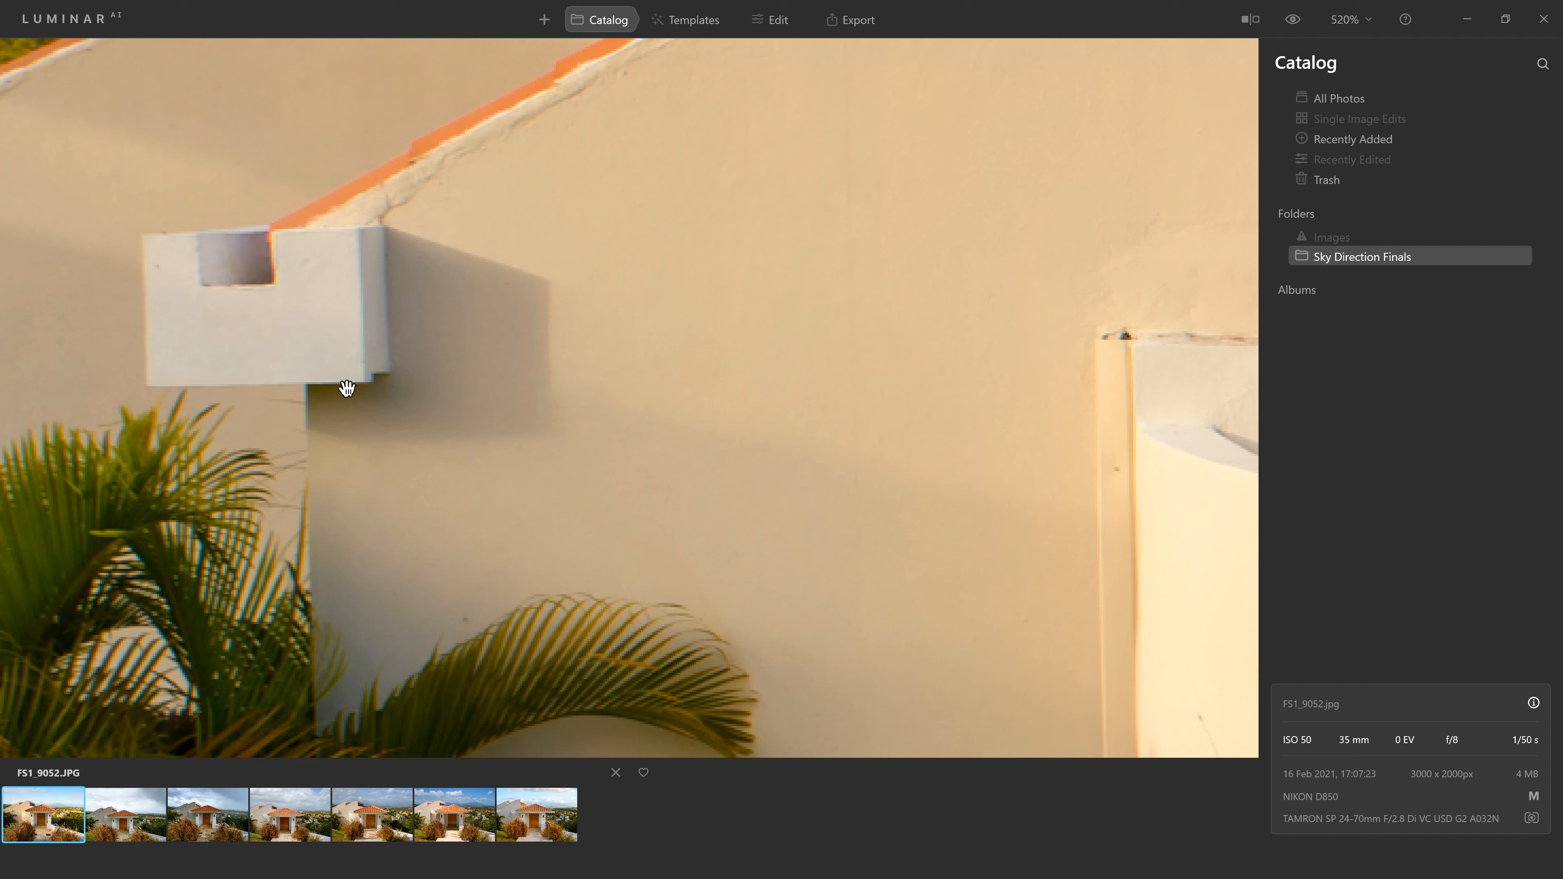
Step: Recheck the direction of the spout and palm shadows in FS1_9270.jpg, both up close and in the full photo
left_click(370, 832)
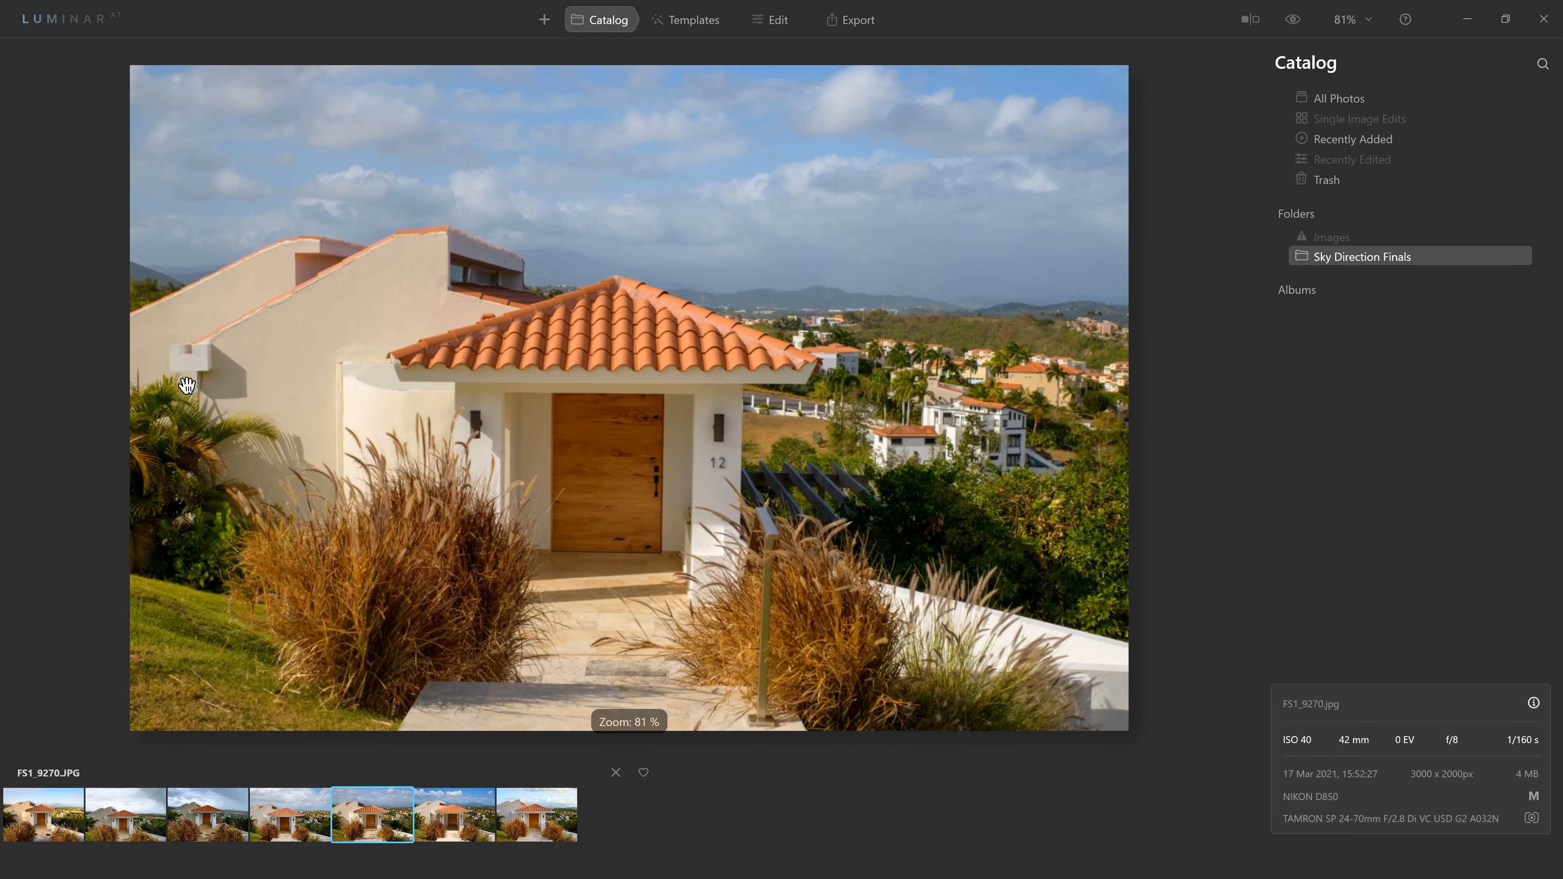
scroll(176, 385, "up", 1)
scroll(165, 377, "up", 4)
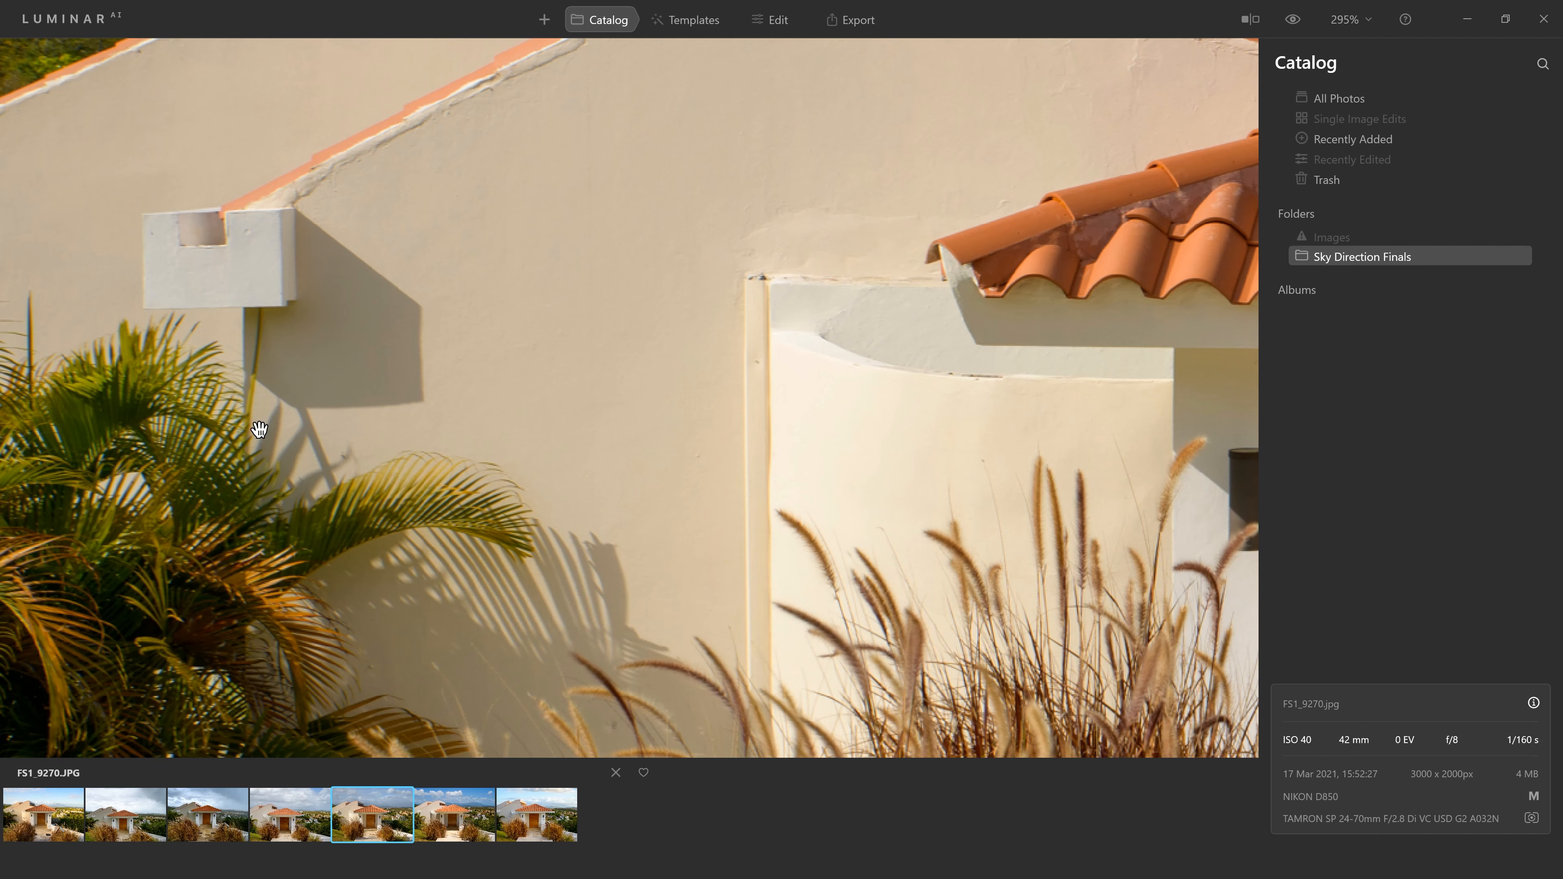
left_click(887, 466)
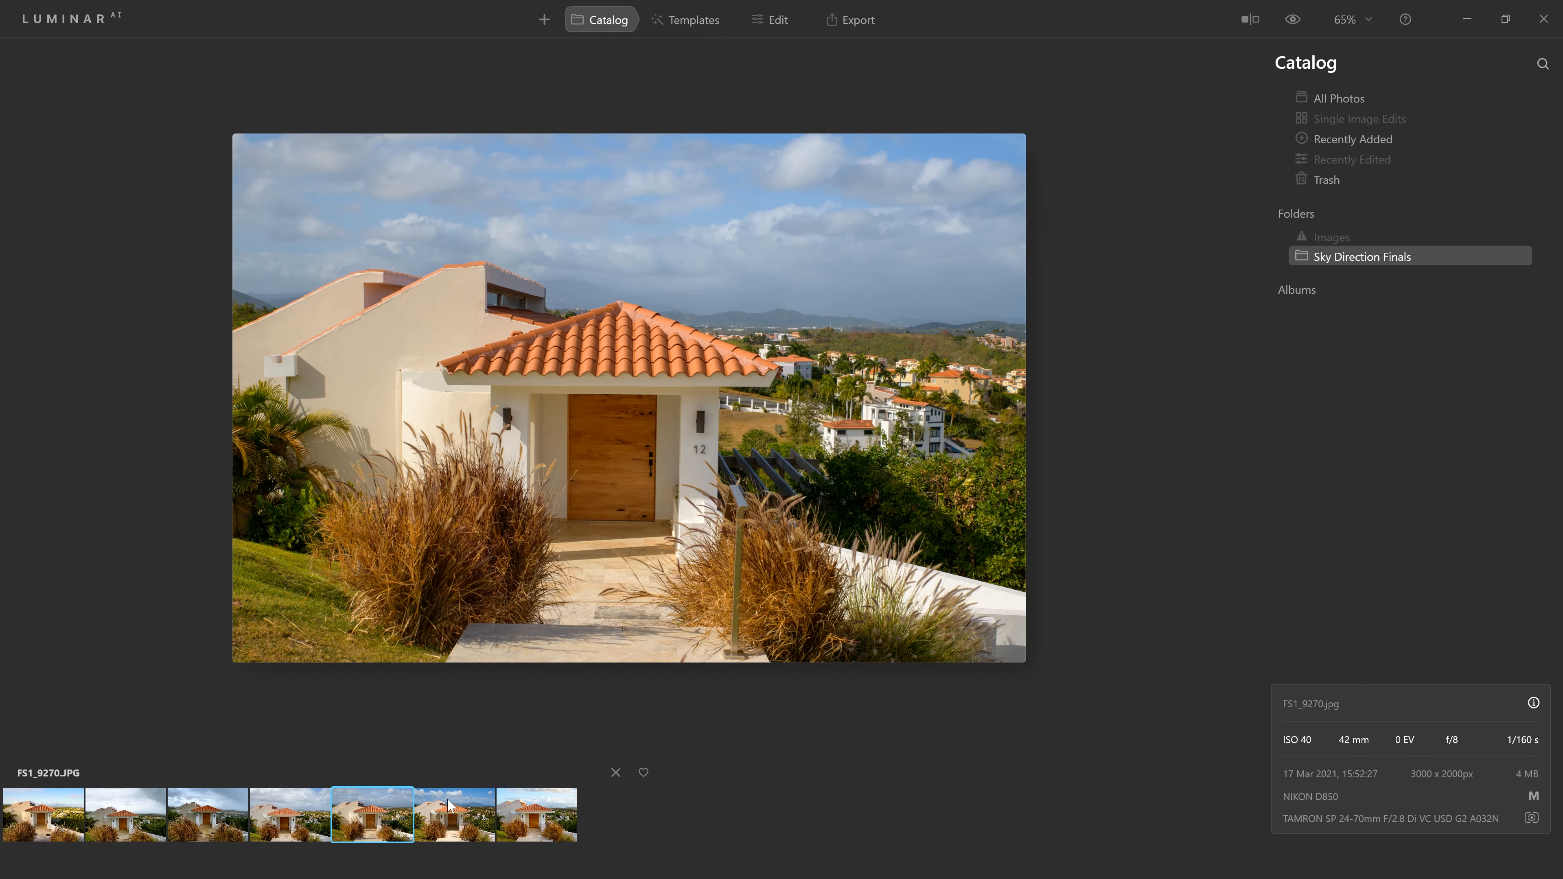
Step: Compare the lighting and skies of FS1_9274.jpg, FS1_9266.jpg, FS1_9270.jpg and FS1_9052.jpg
left_click(460, 824)
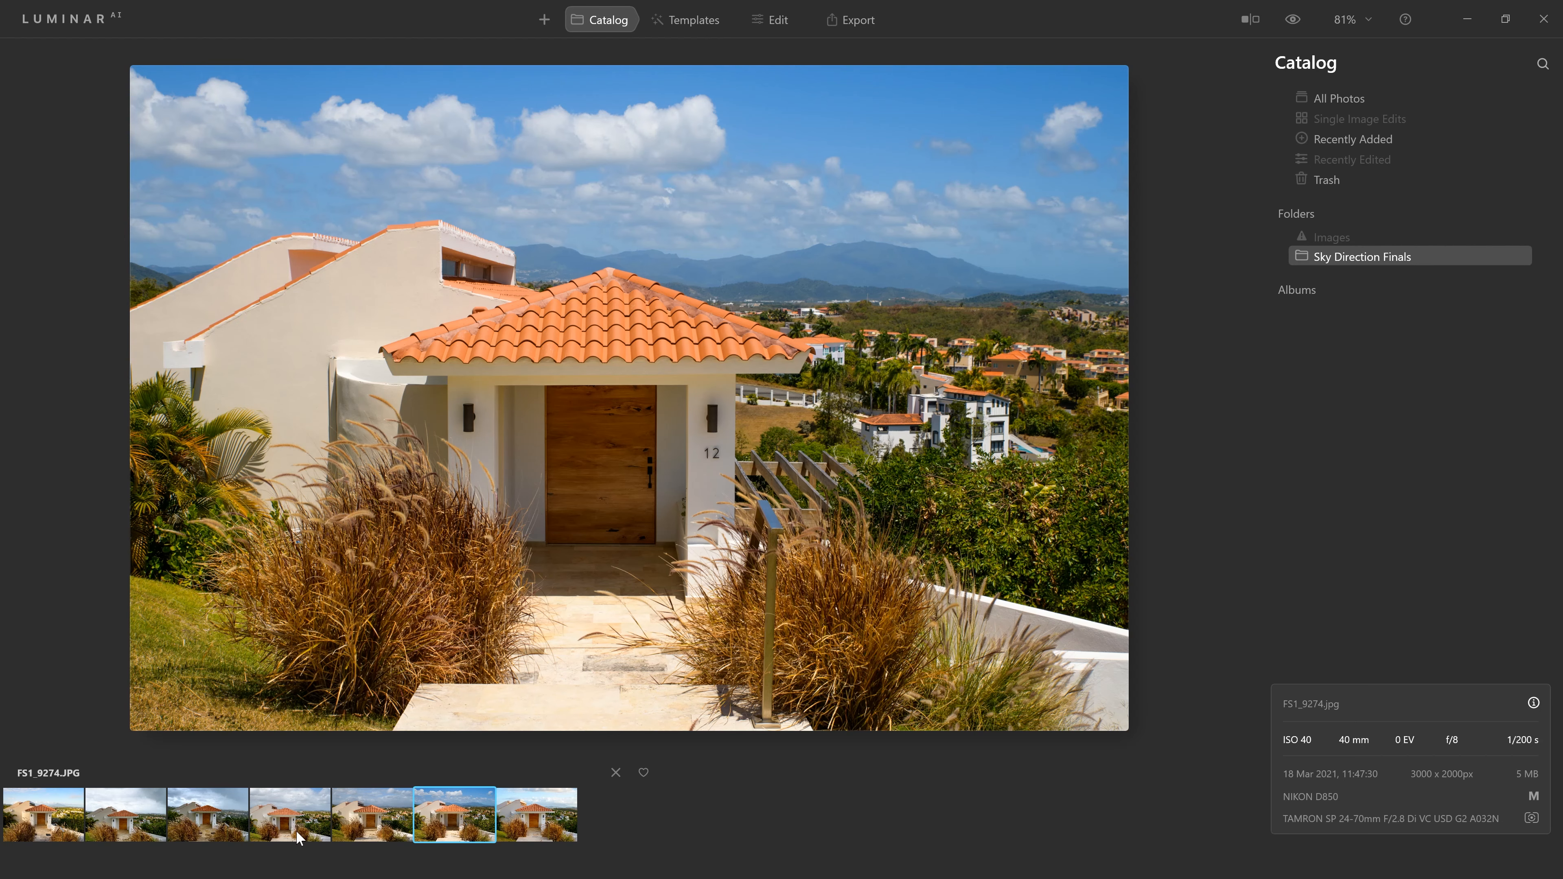
left_click(288, 838)
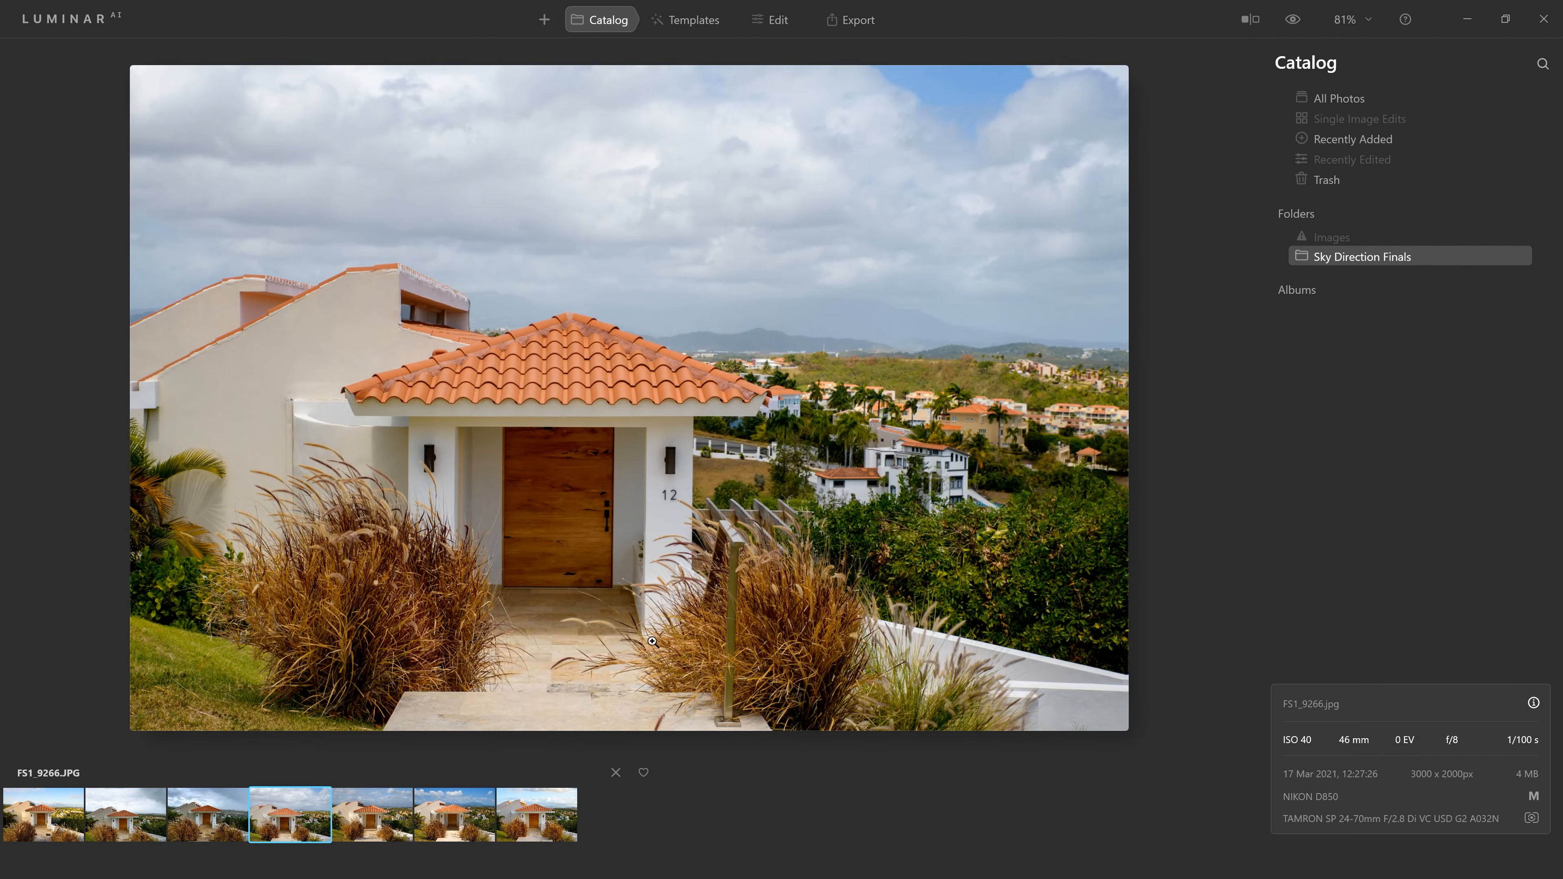
left_click(455, 827)
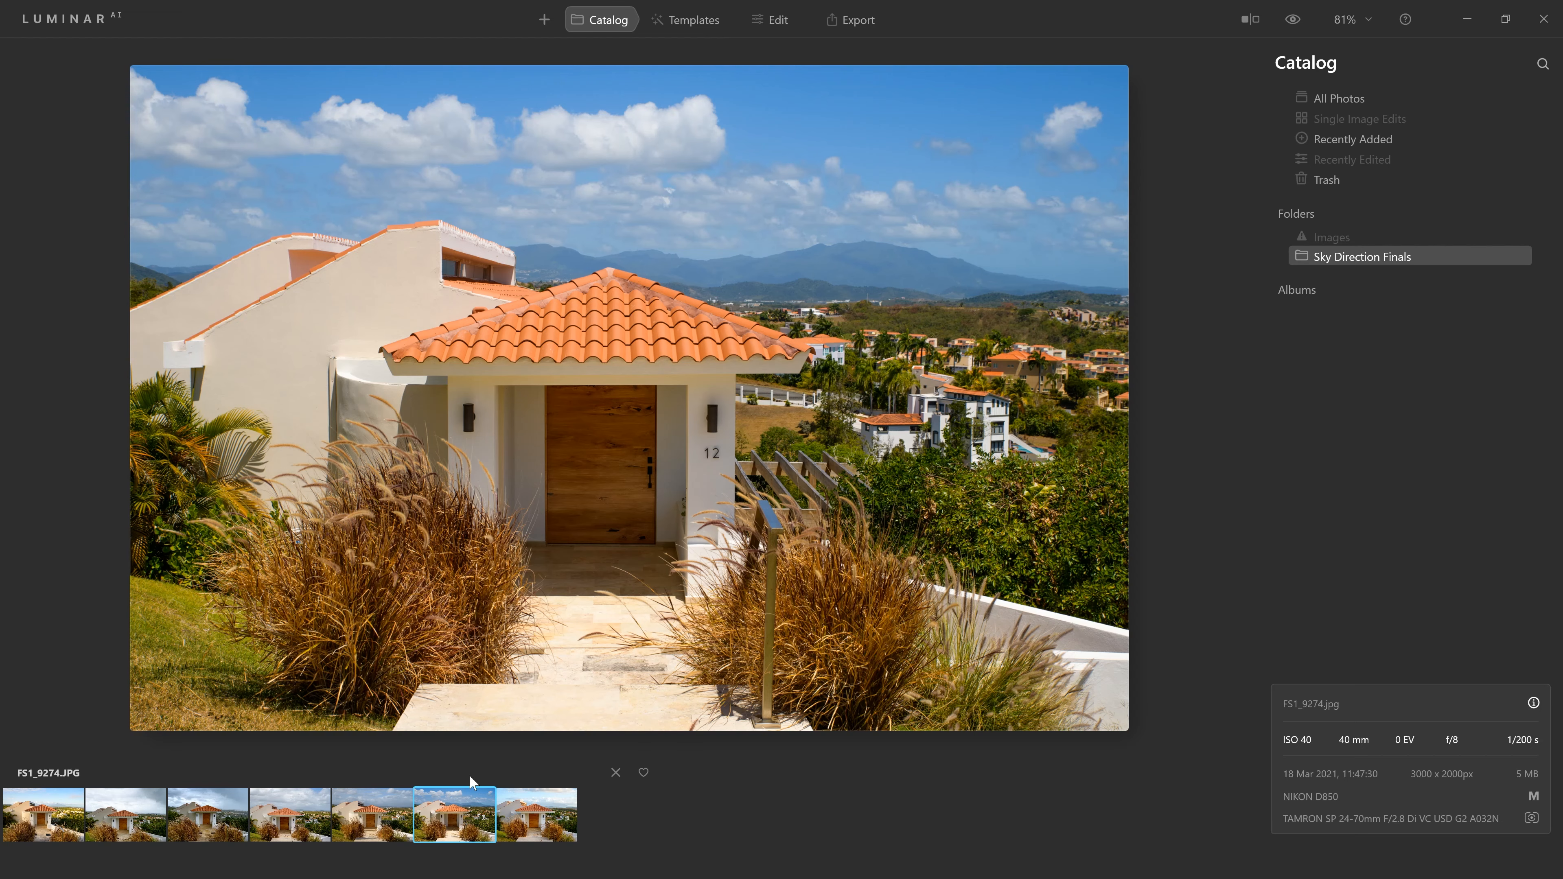
left_click(364, 836)
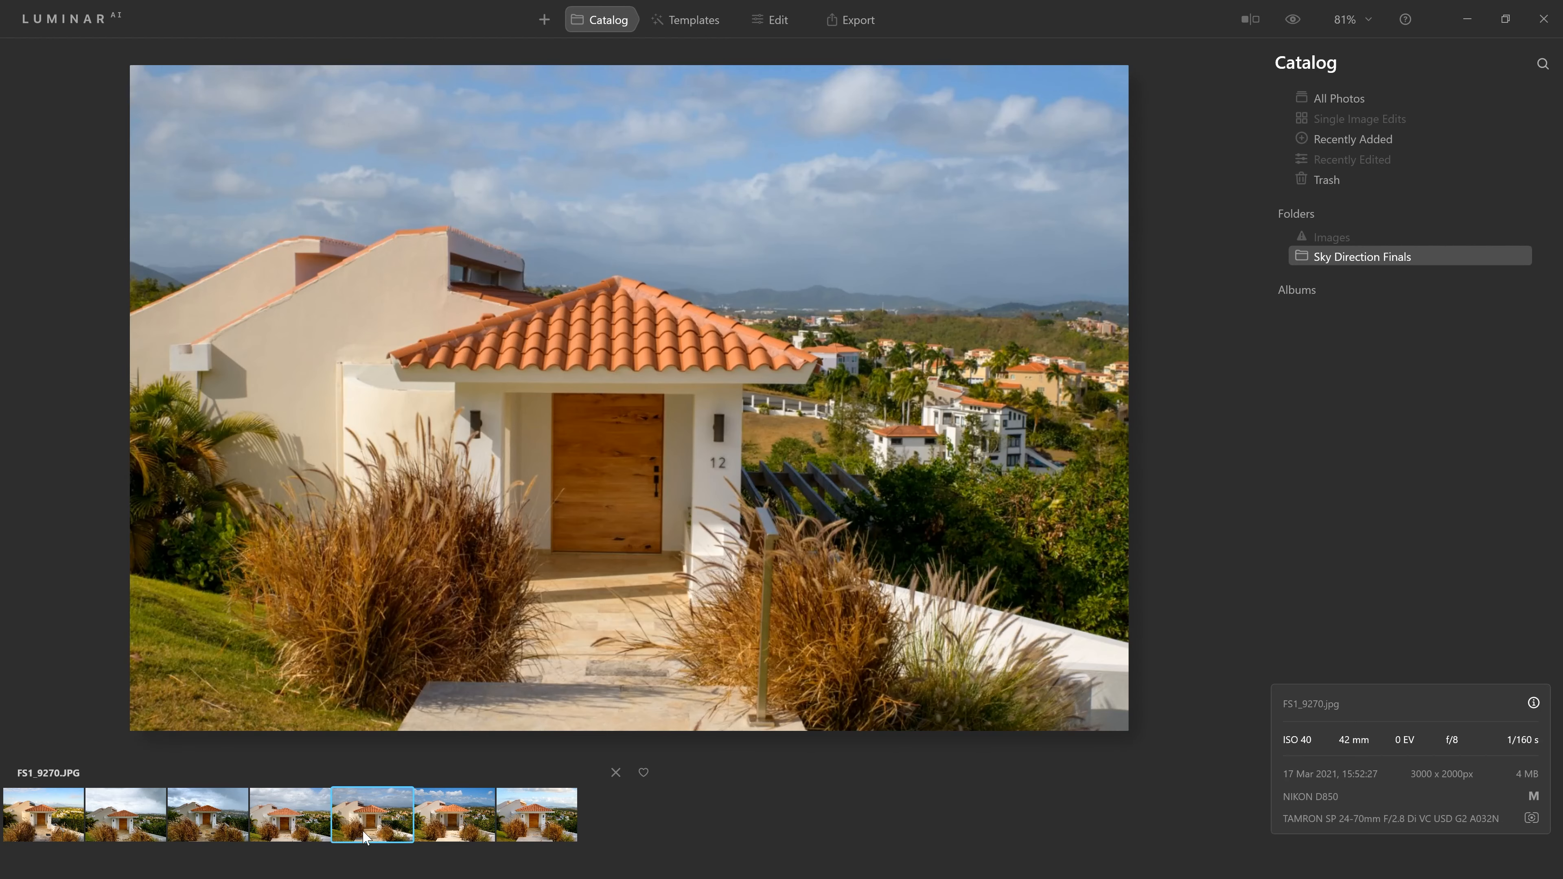
left_click(60, 827)
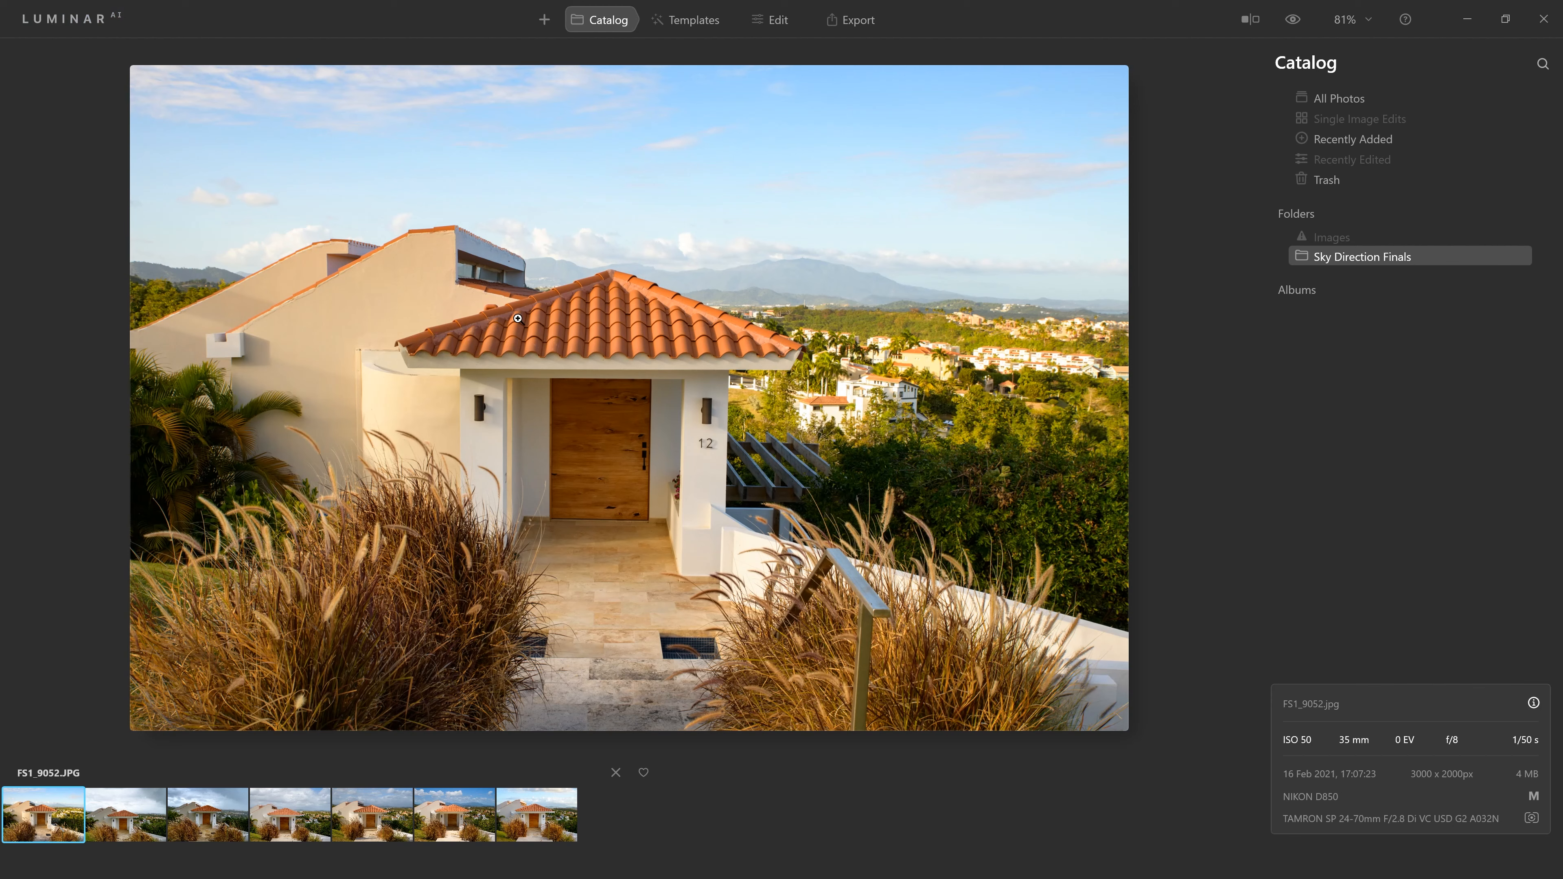
left_click(466, 837)
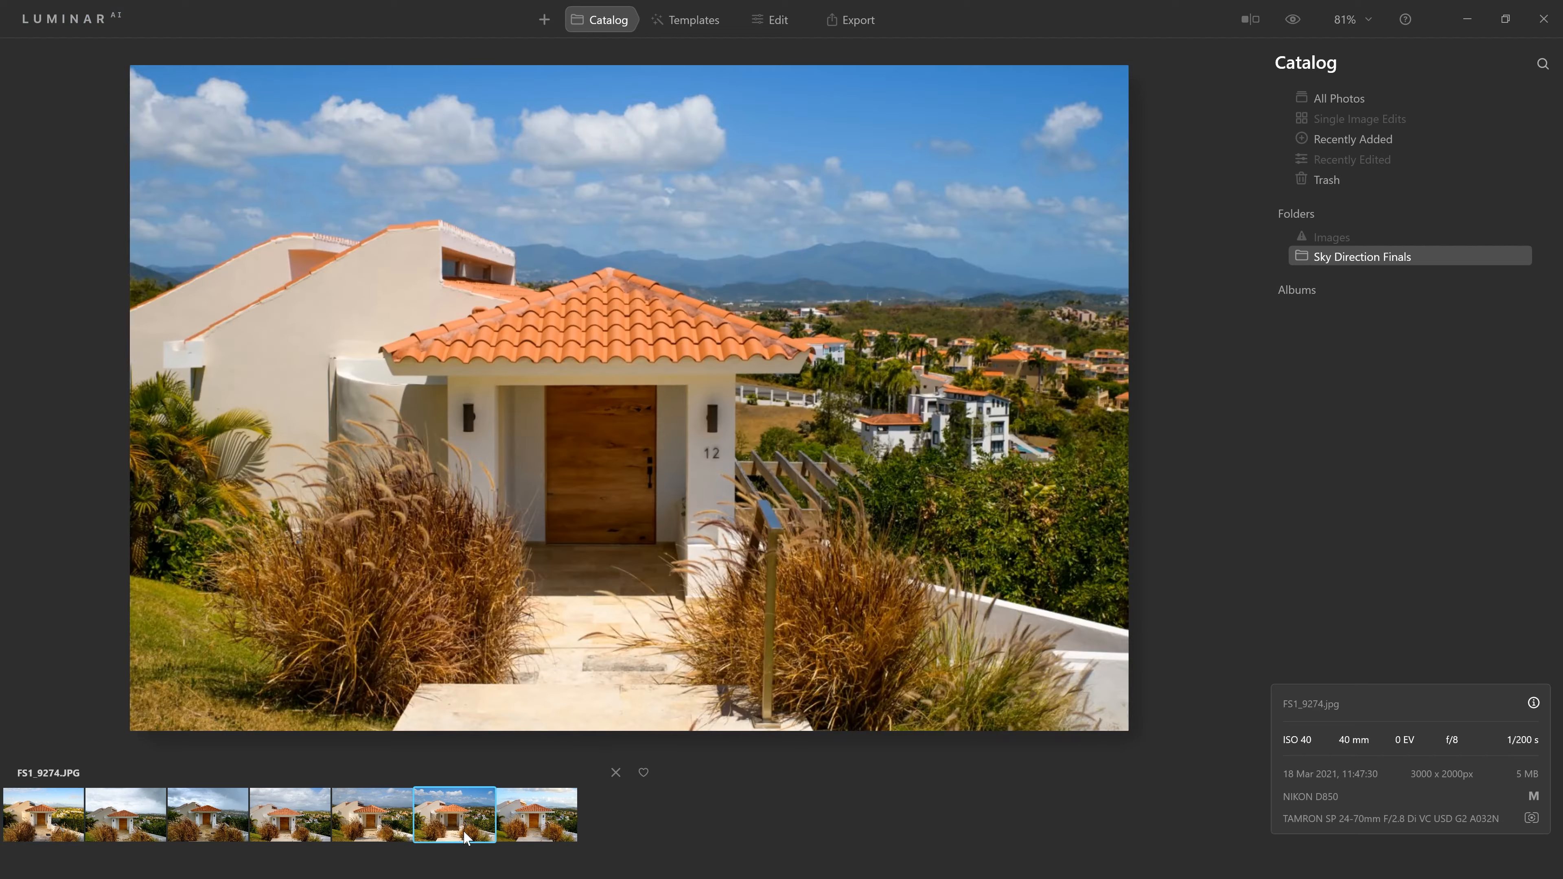
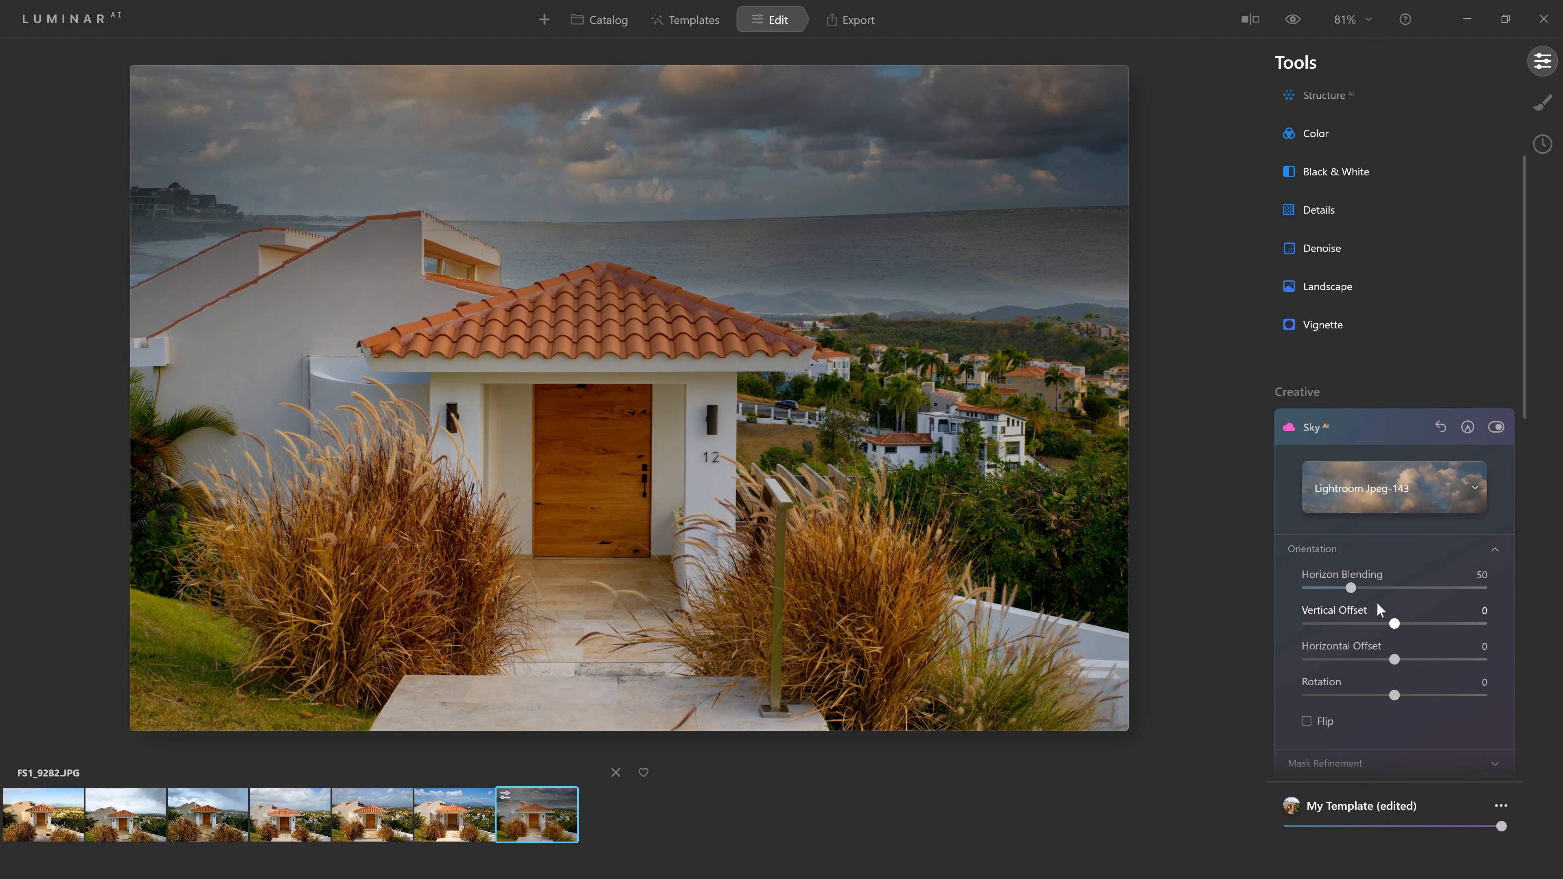
Step: Flip the replacement sky in FS1_9282.jpg and set horizon blending to 110, vertical offset to -47, horizontal offset to 50 and sky brightness to 26
left_click_drag(1351, 588, 1360, 588)
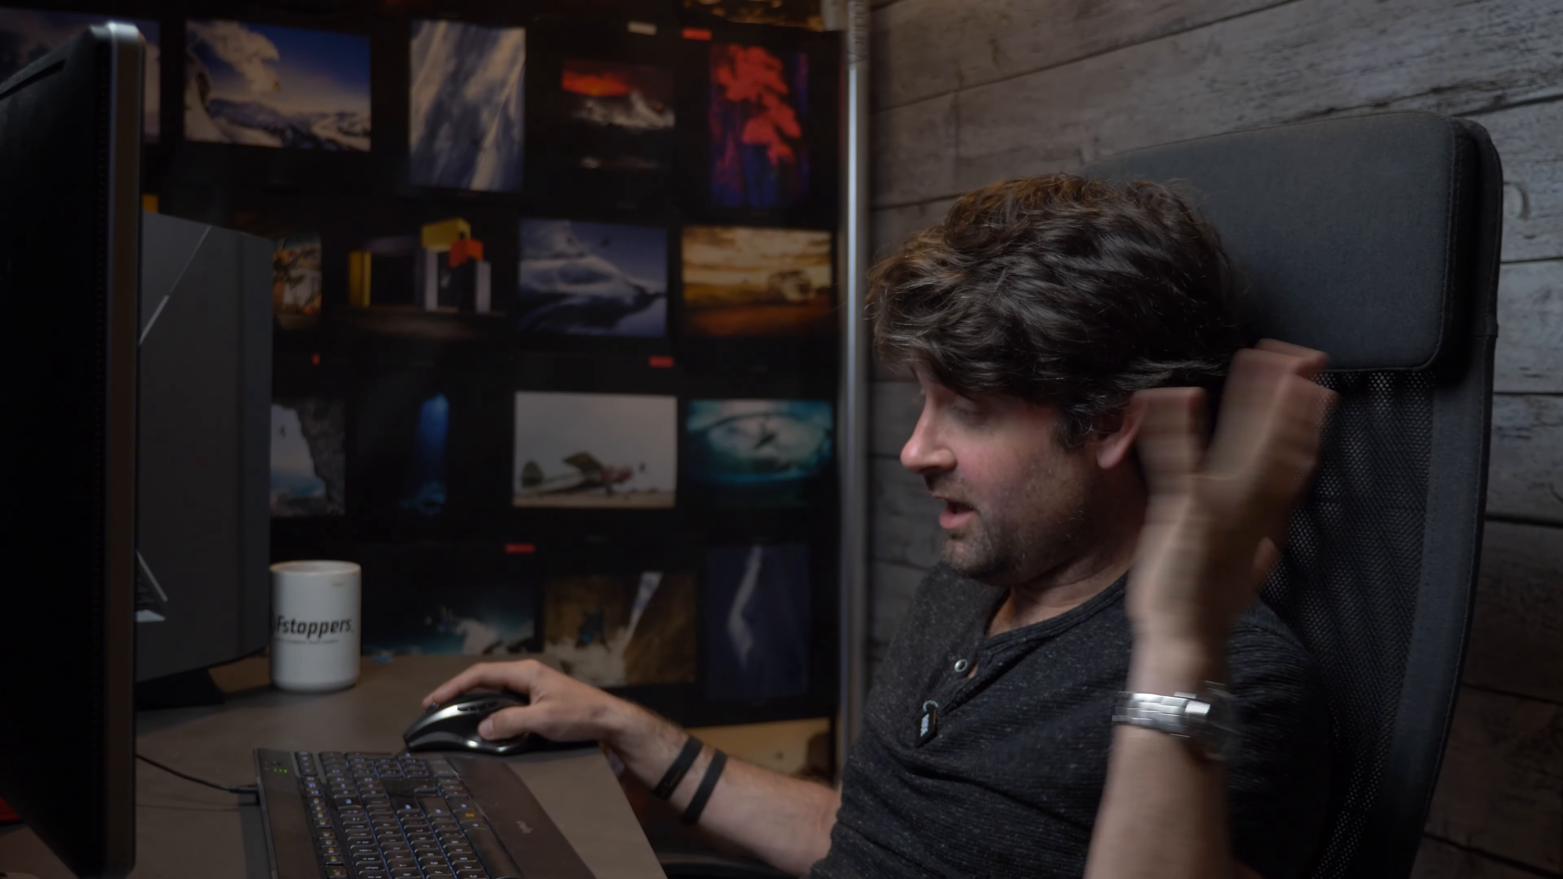
left_click(1307, 720)
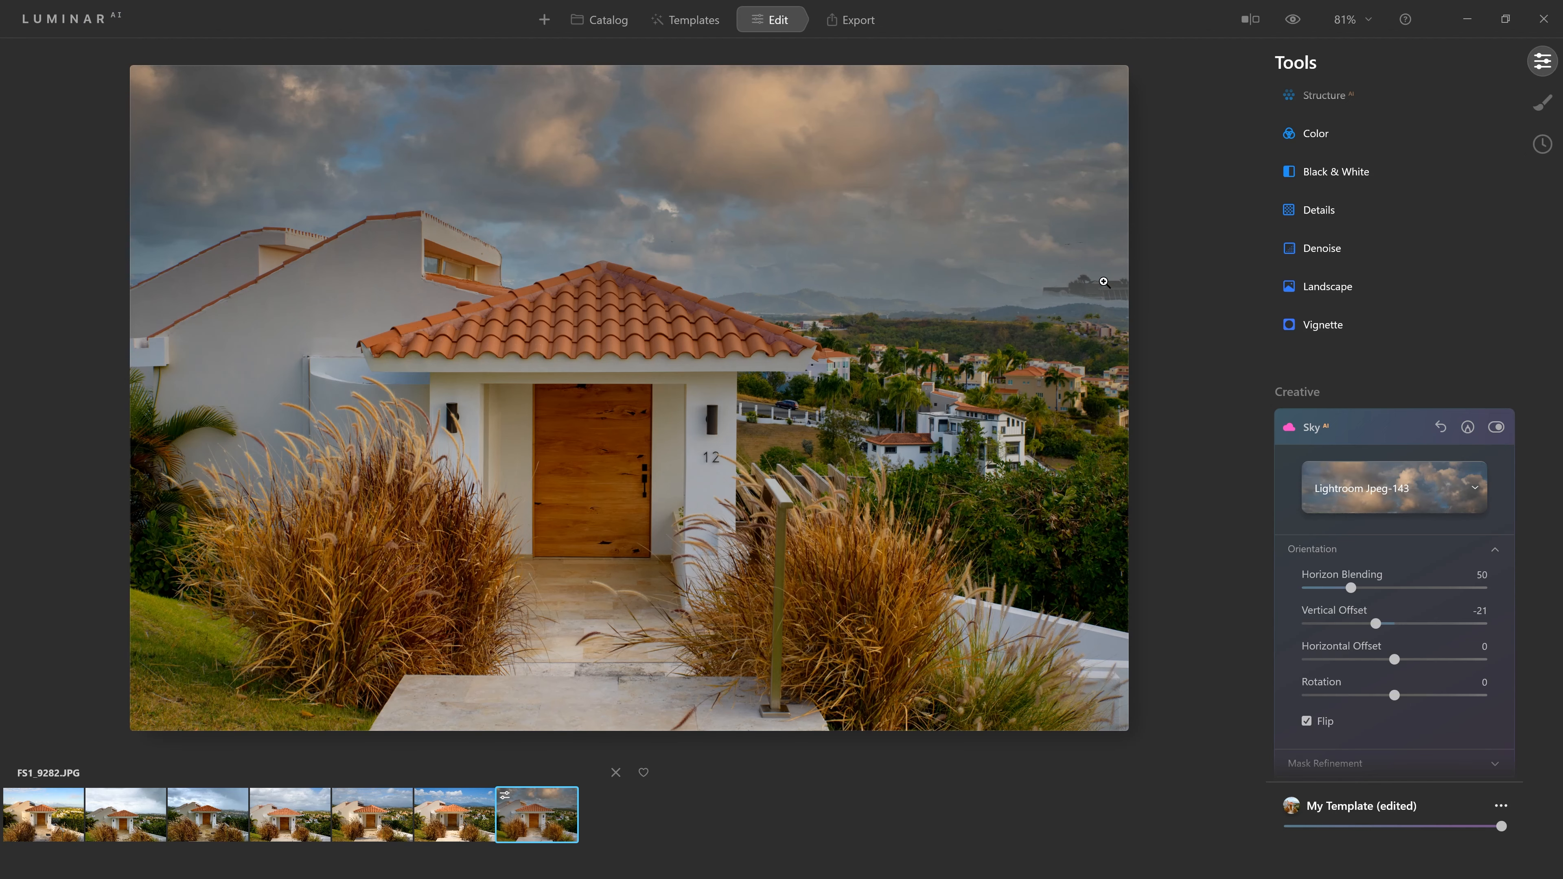
left_click_drag(1395, 660, 1413, 661)
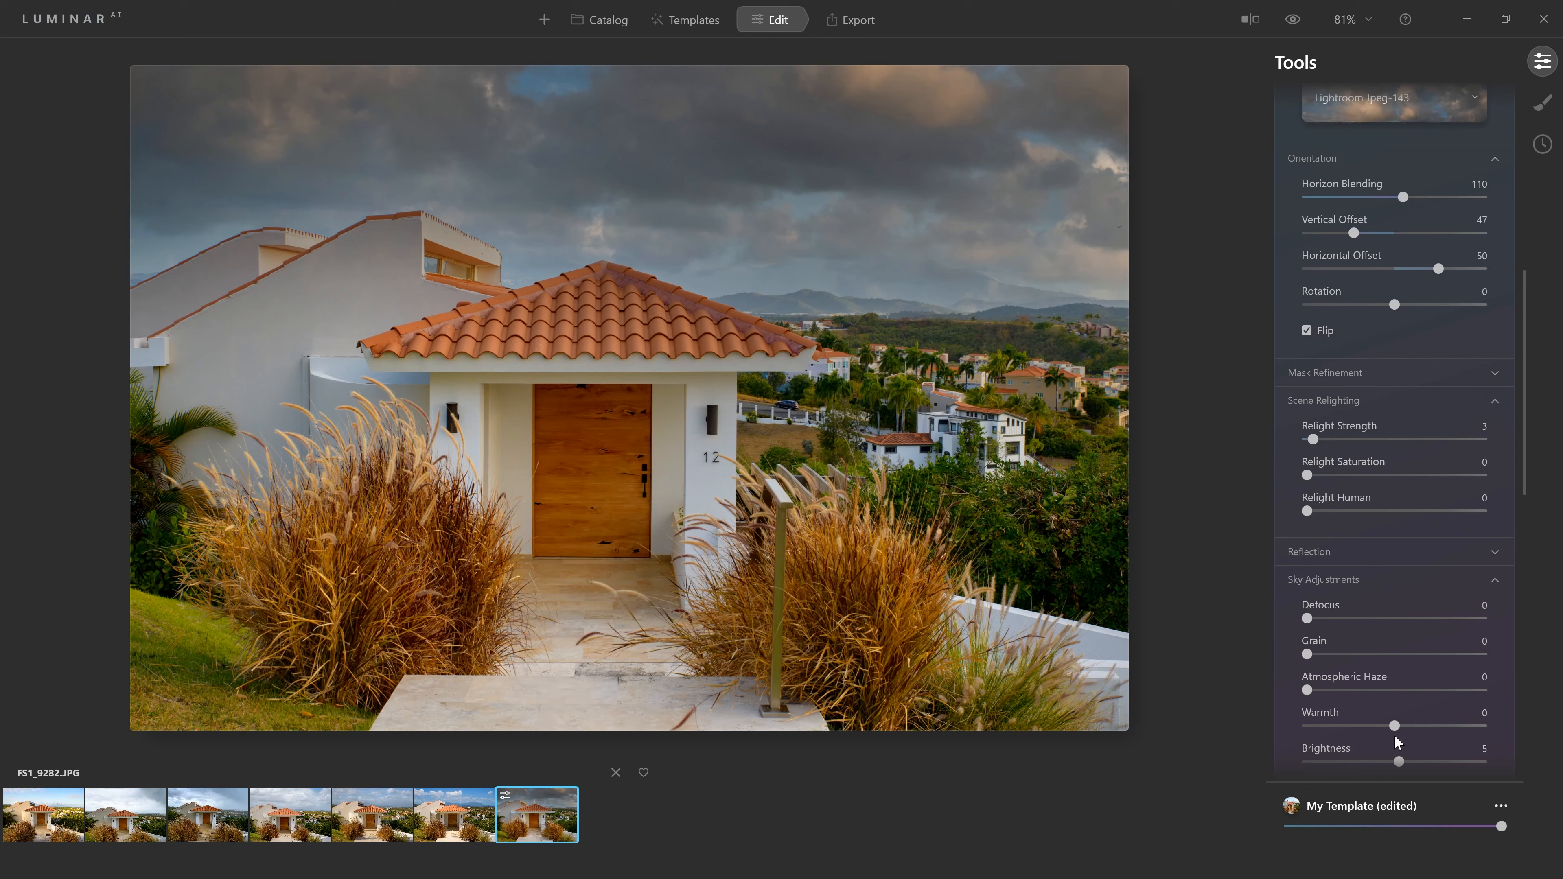
left_click_drag(1403, 764, 1418, 759)
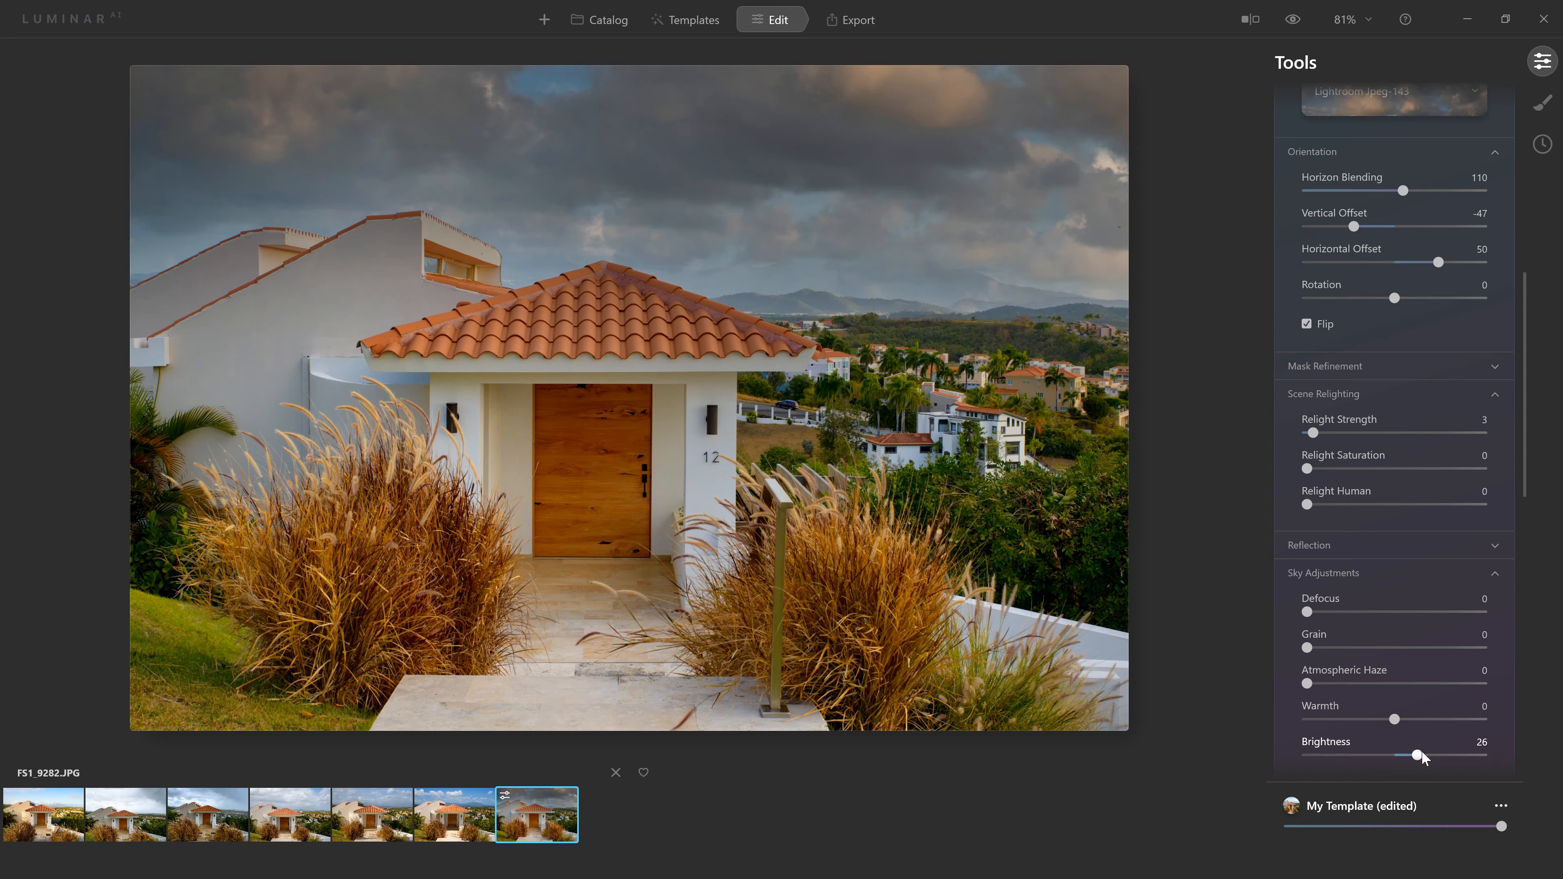
Step: Compare FS1_9282.jpg with and without the sky replacement, leaving the effect enabled
scroll(1416, 677, "up", 10)
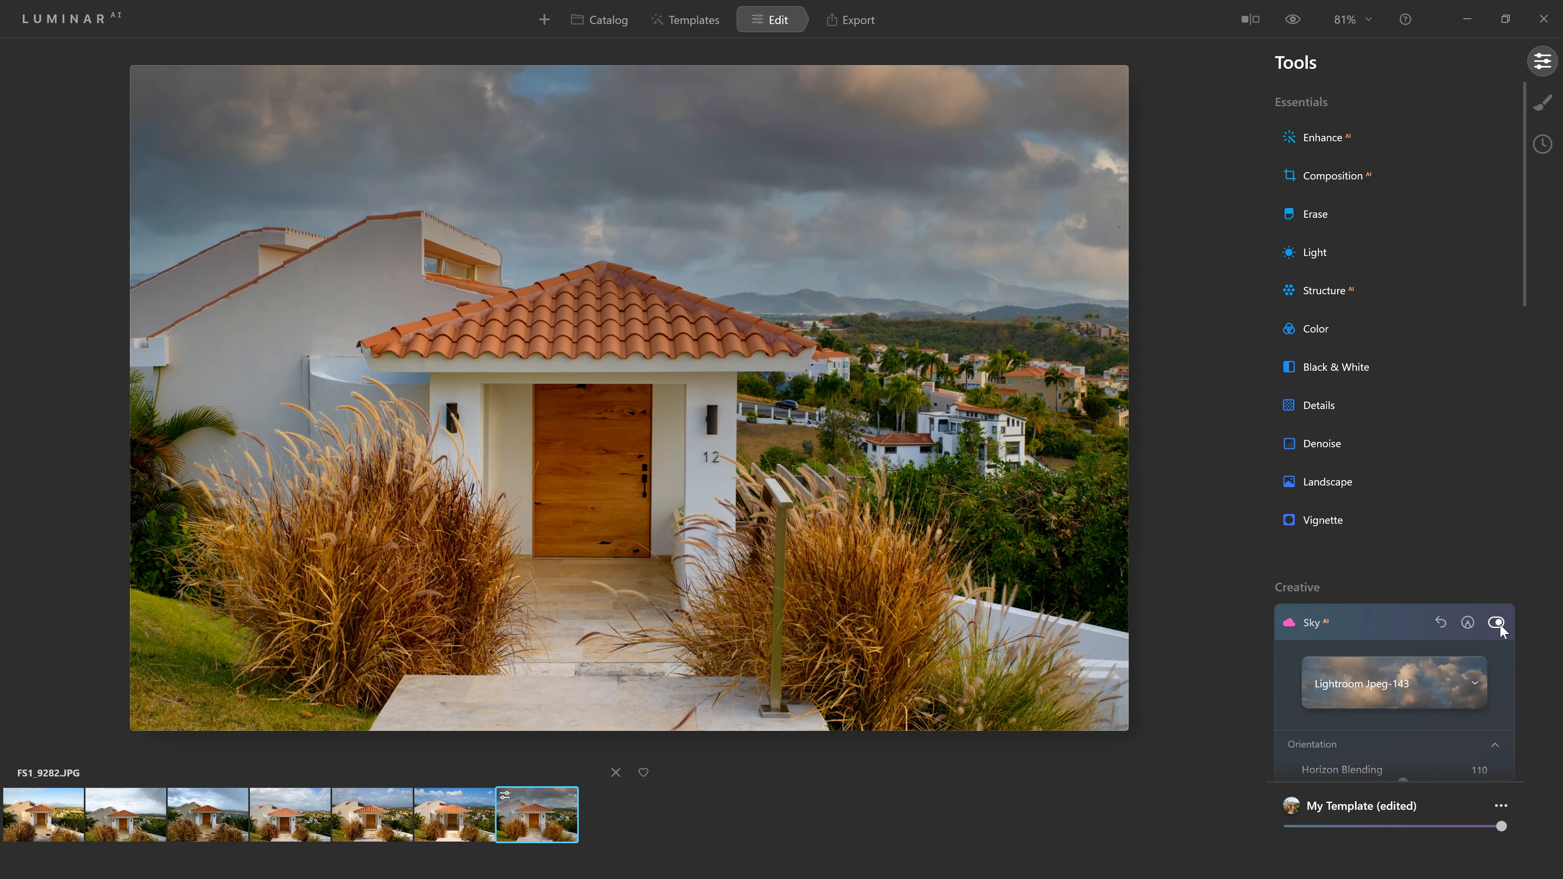
left_click(1496, 622)
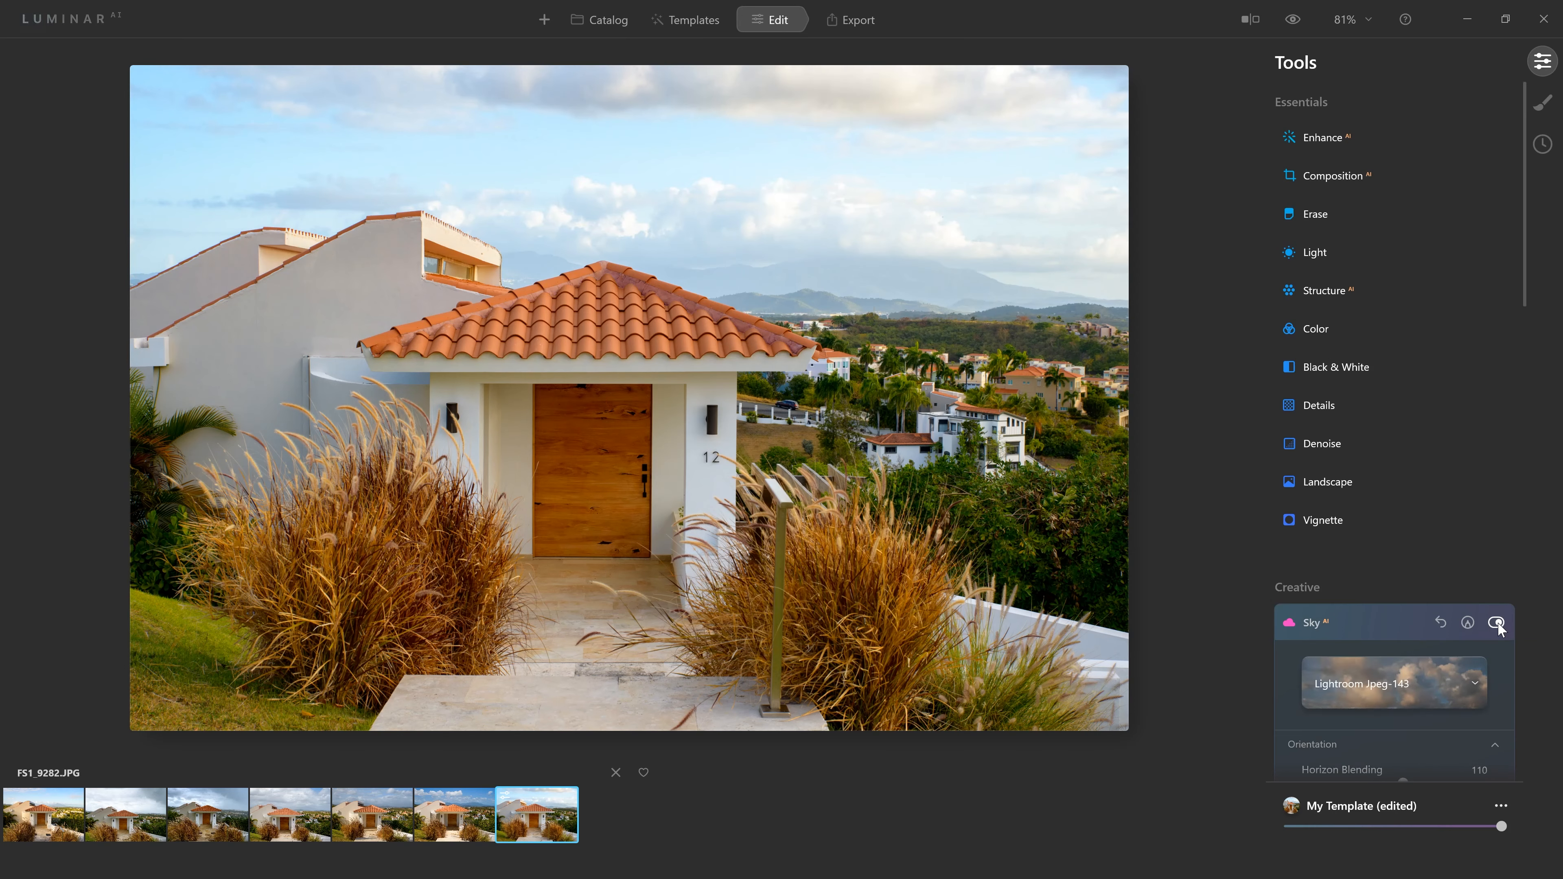
left_click(1496, 622)
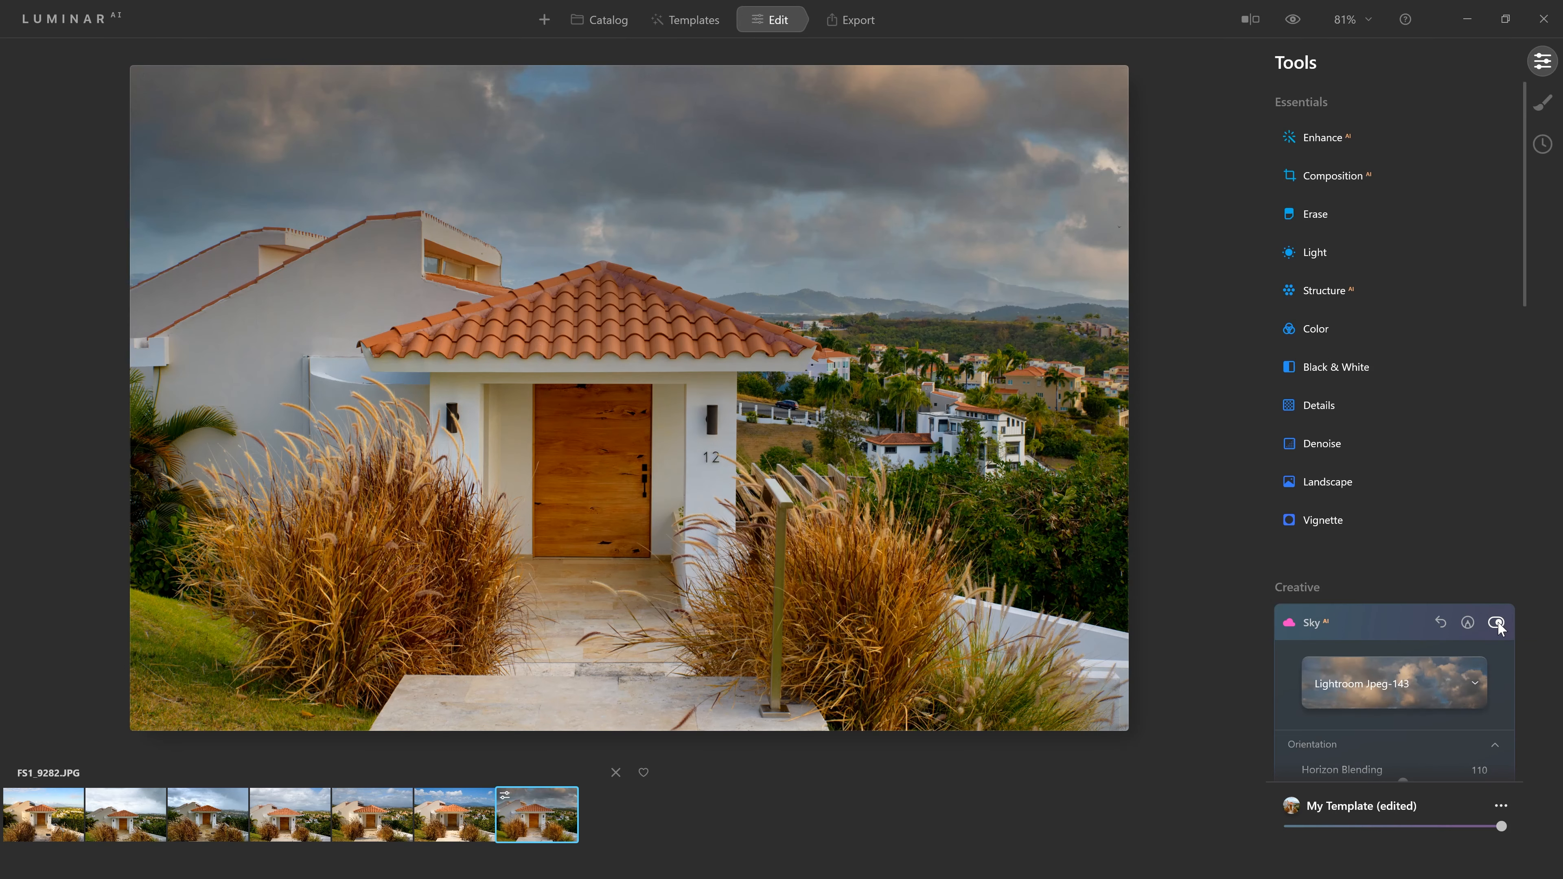
left_click(1496, 622)
left_click(1496, 622)
Step: Replace the sky in FS1_9264.jpg with the custom image Lightroom Jpeg-152 from the High Res Jpegs folder
left_click(423, 799)
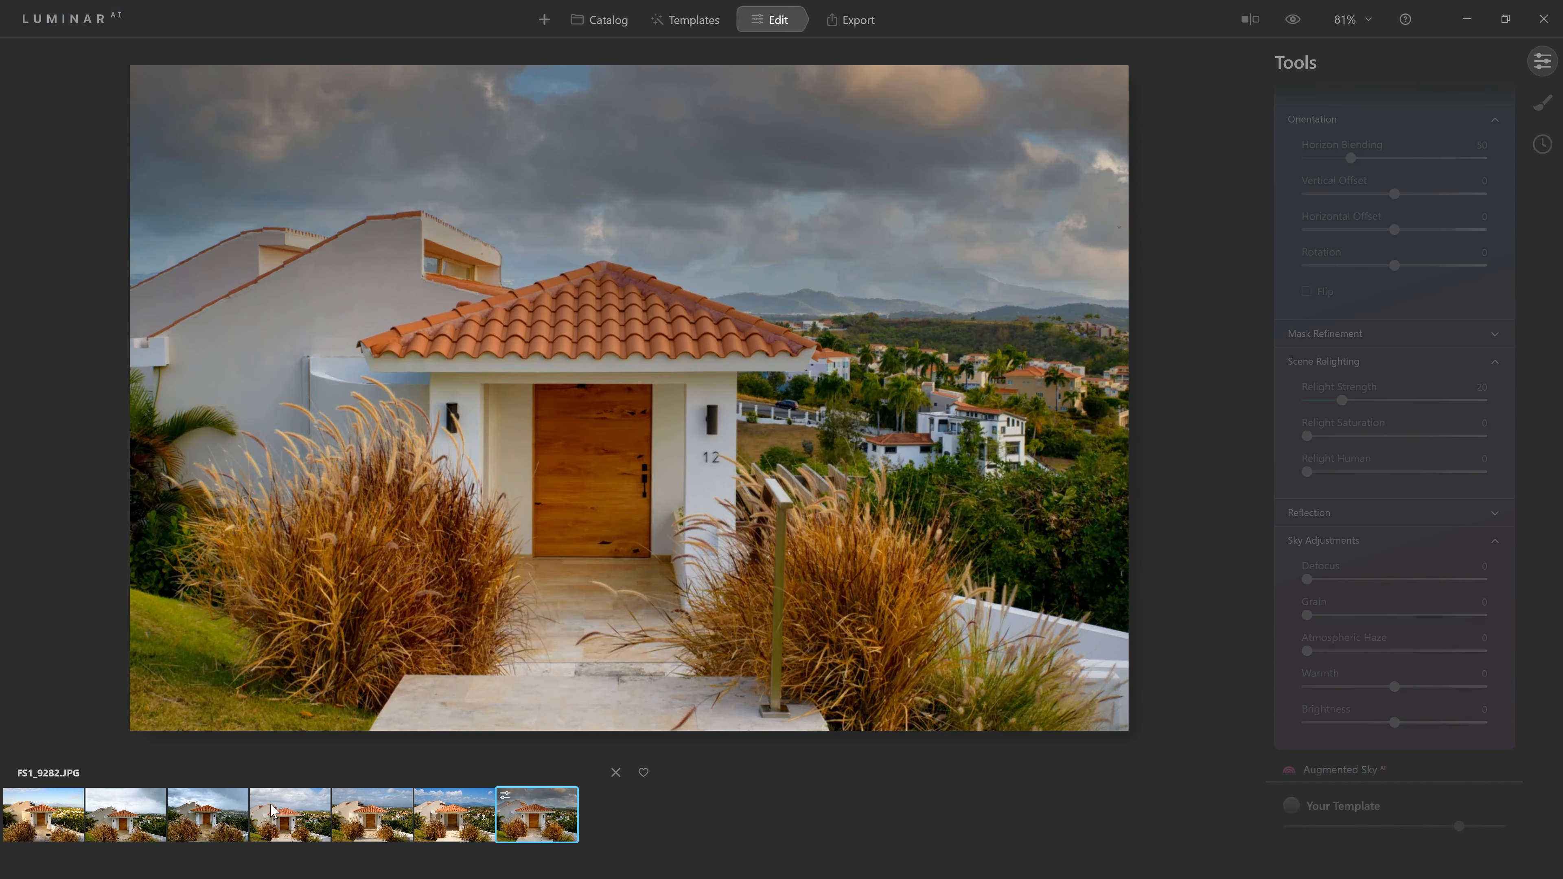
left_click(208, 828)
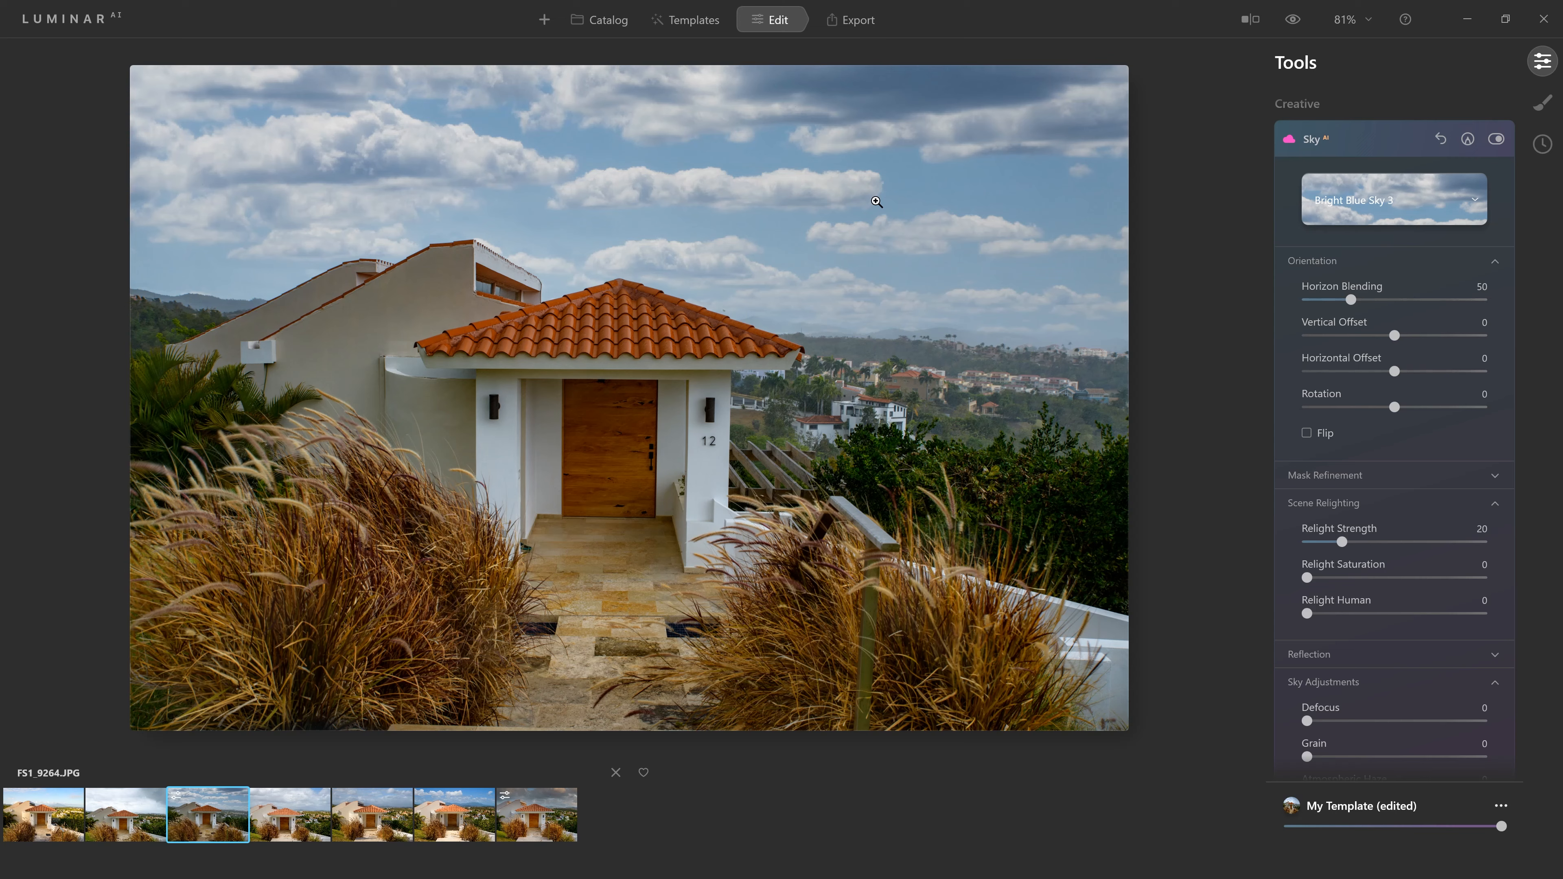
left_click(1392, 199)
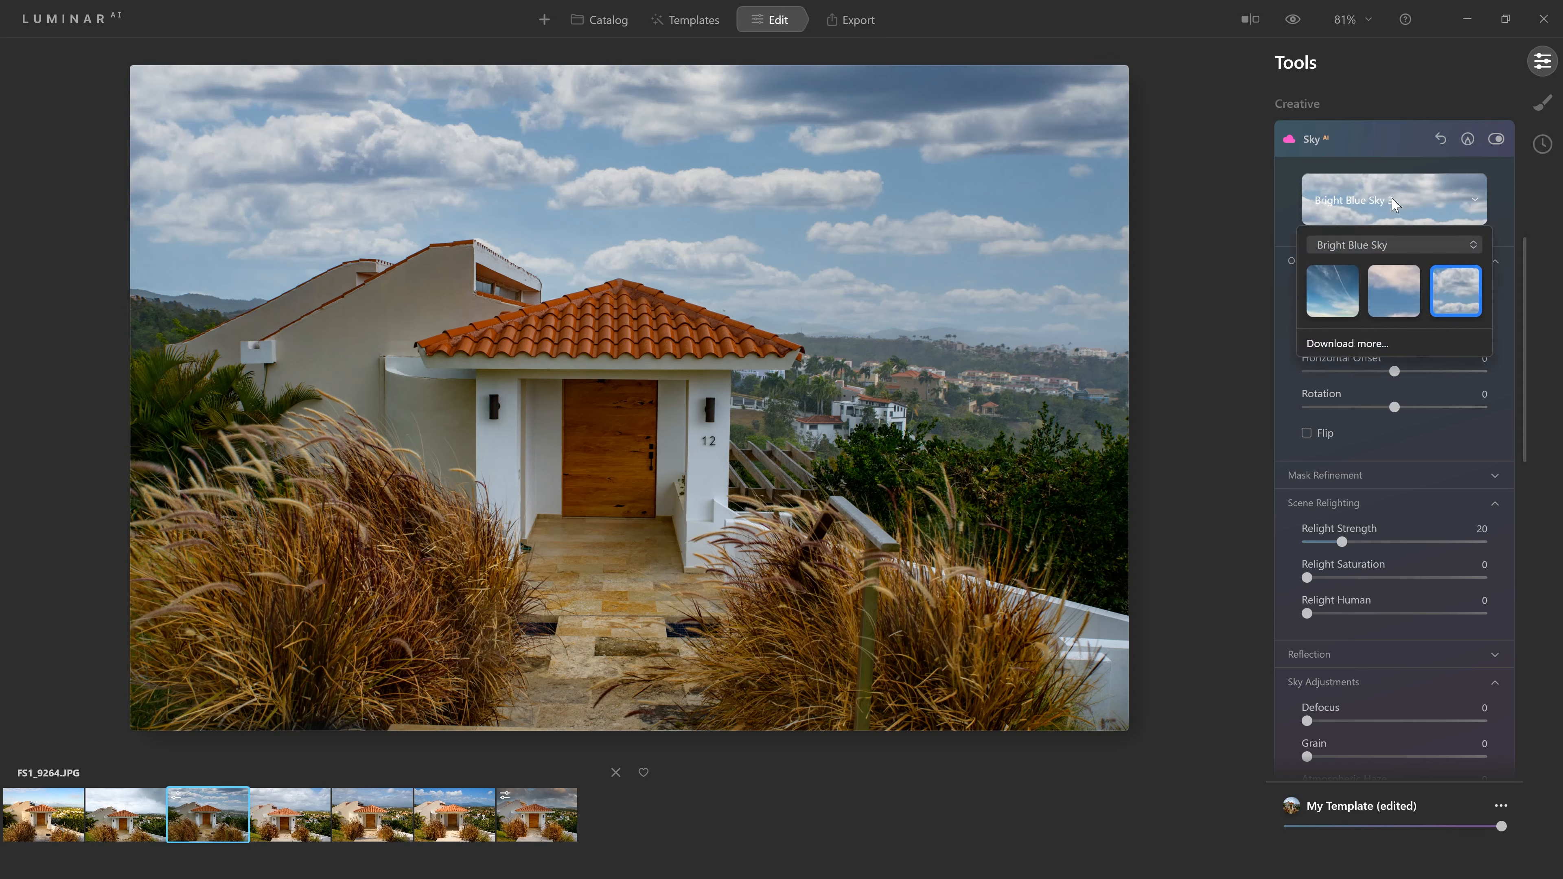
left_click(1373, 246)
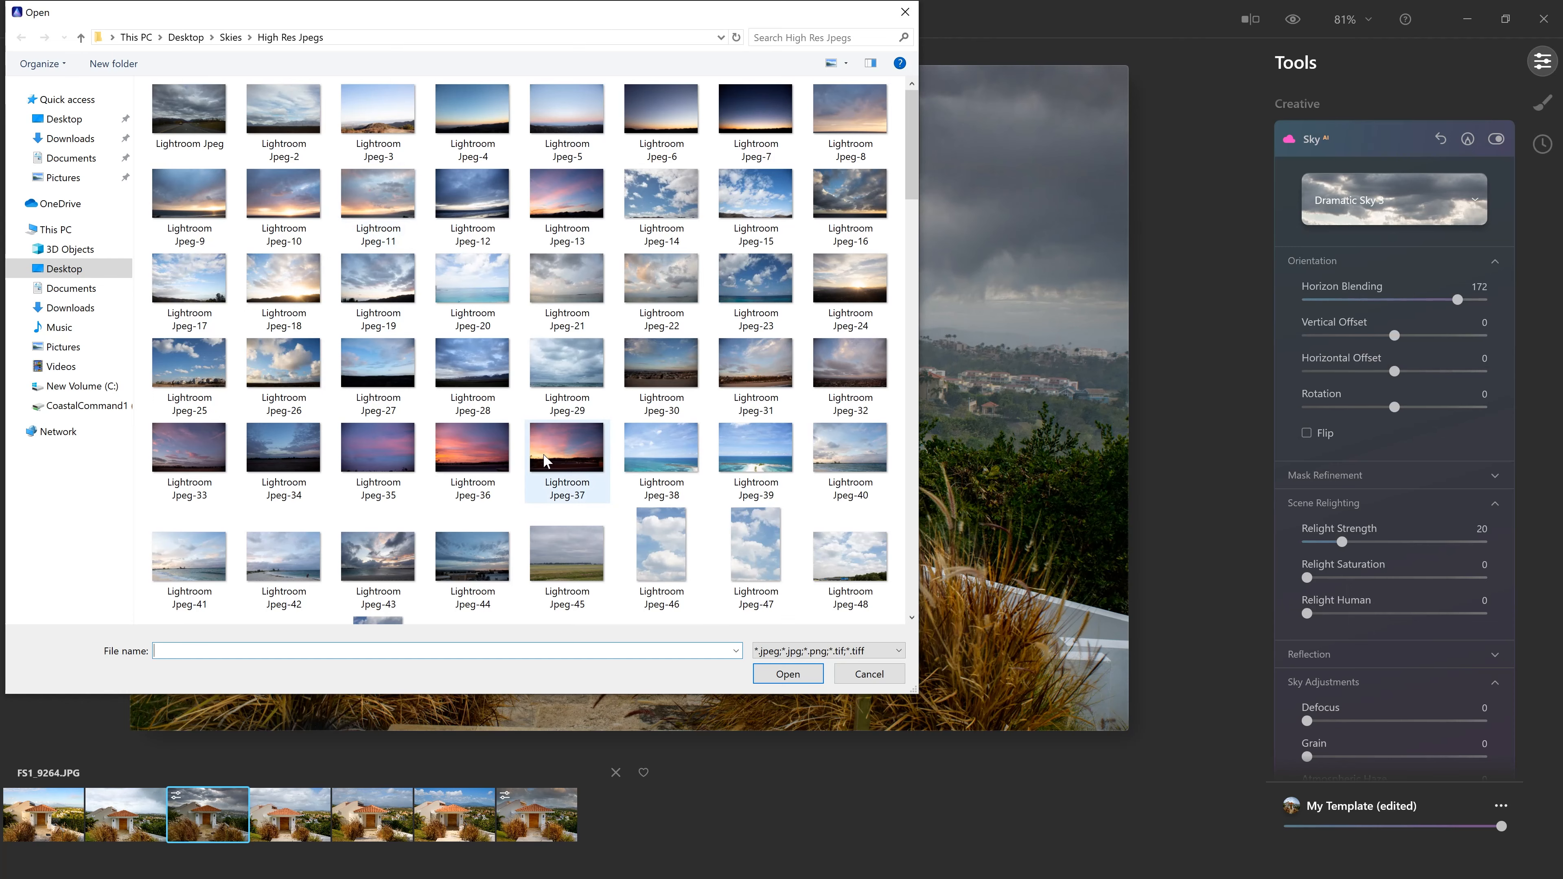
scroll(545, 463, "down", 5)
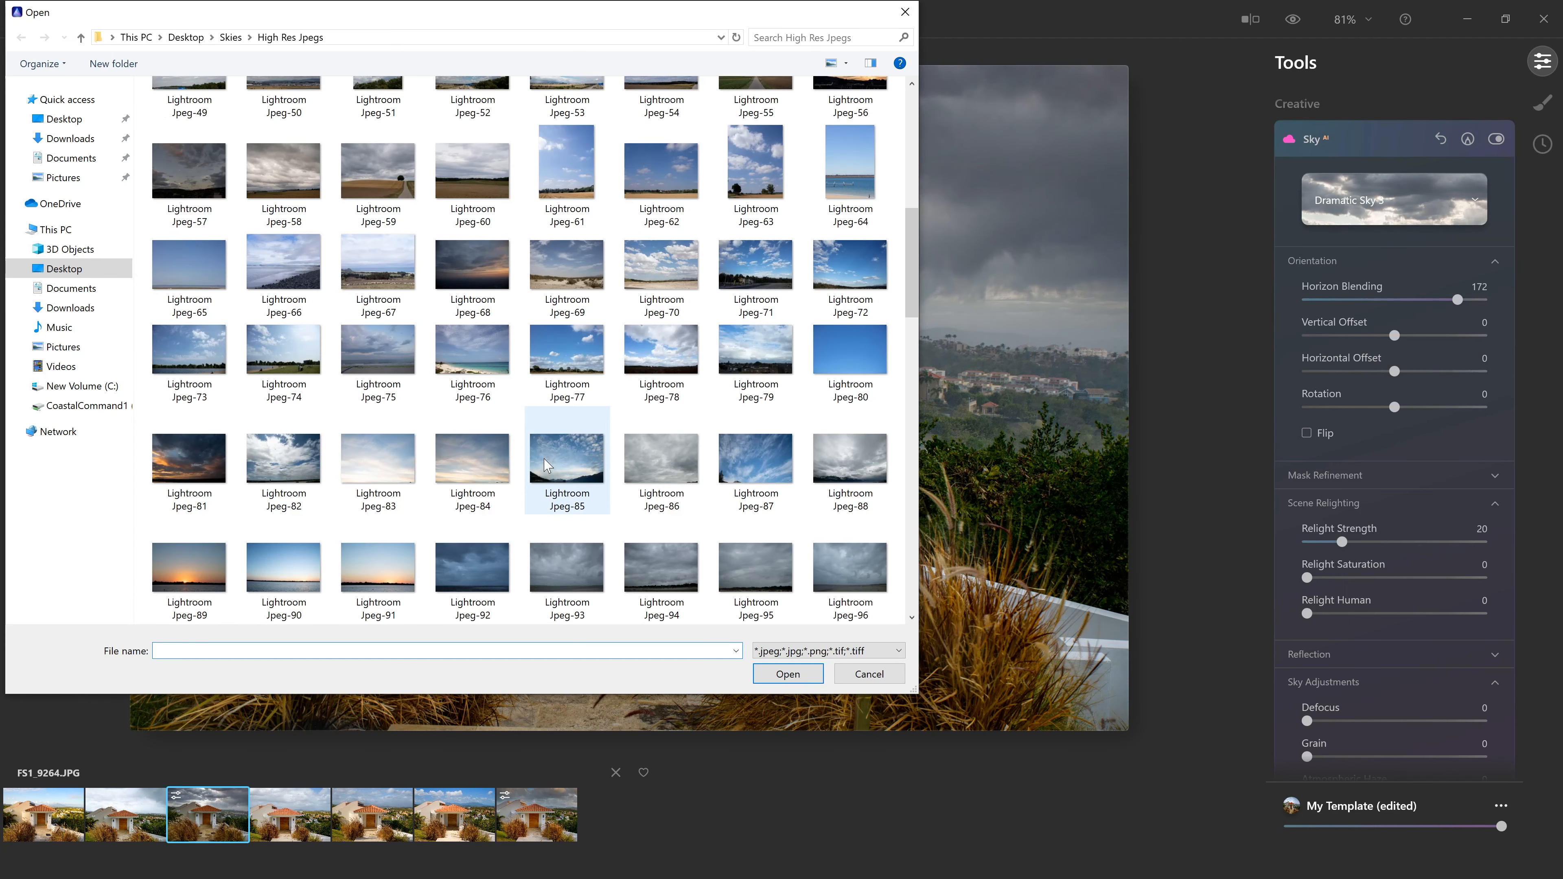
scroll(549, 468, "down", 5)
scroll(549, 469, "up", 2)
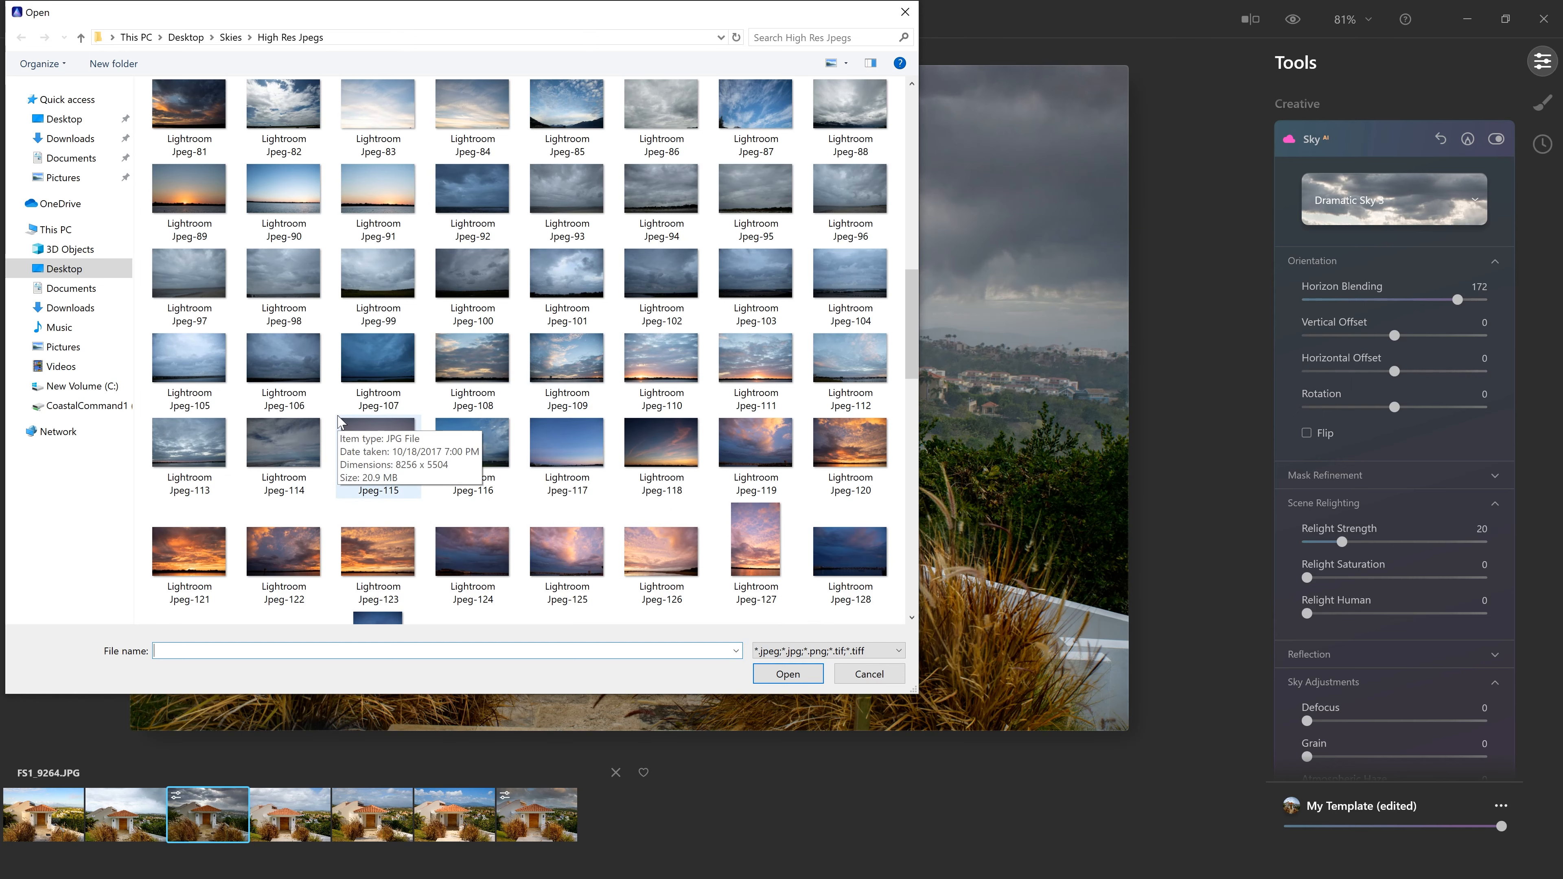
scroll(455, 526, "down", 5)
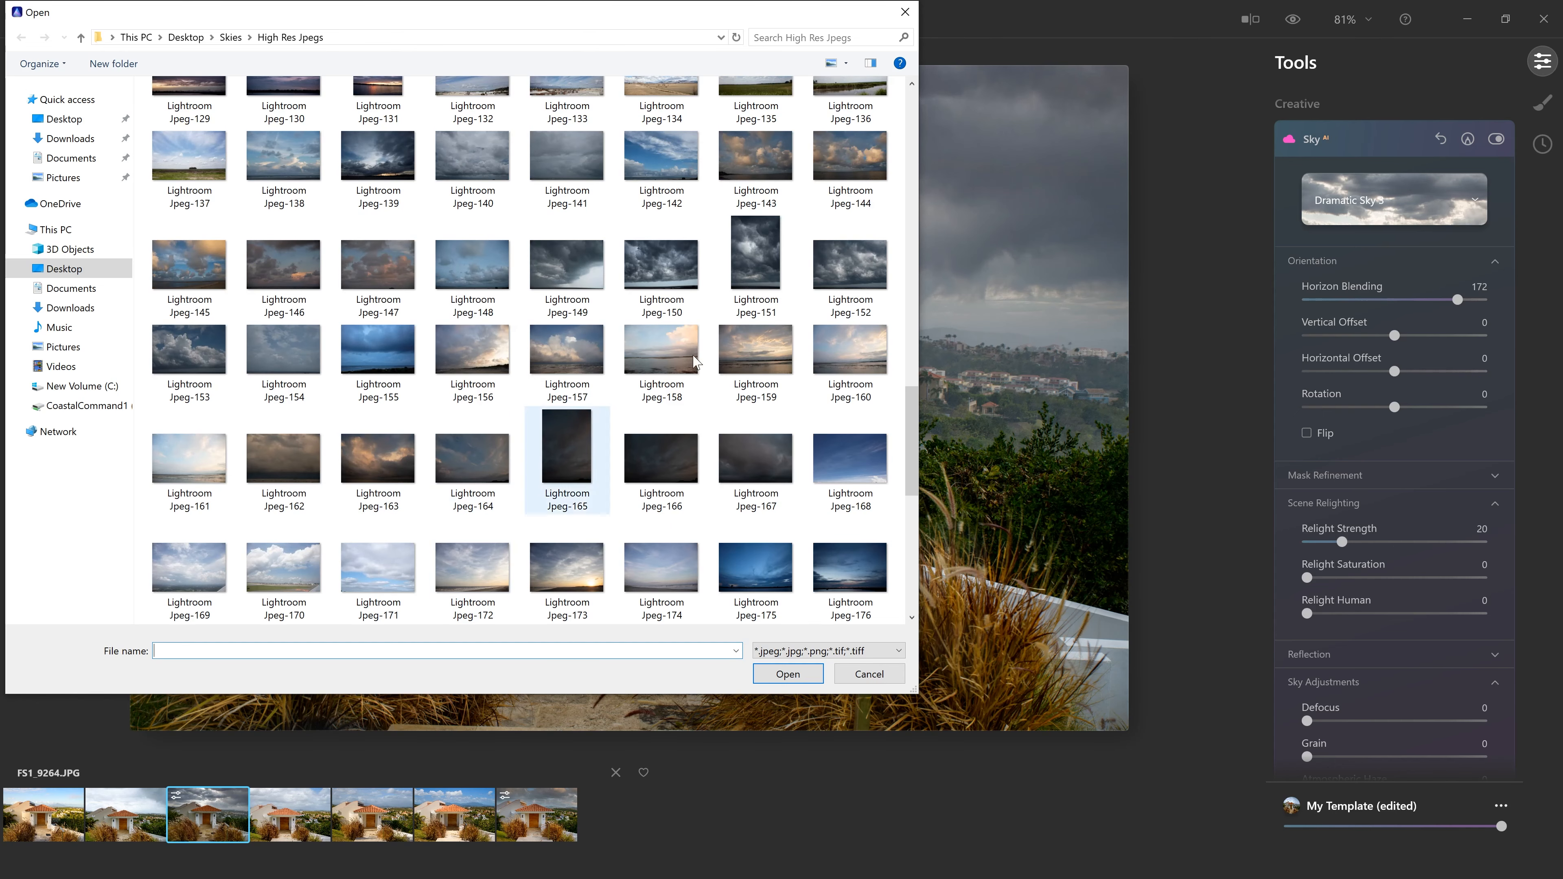
double_click(849, 278)
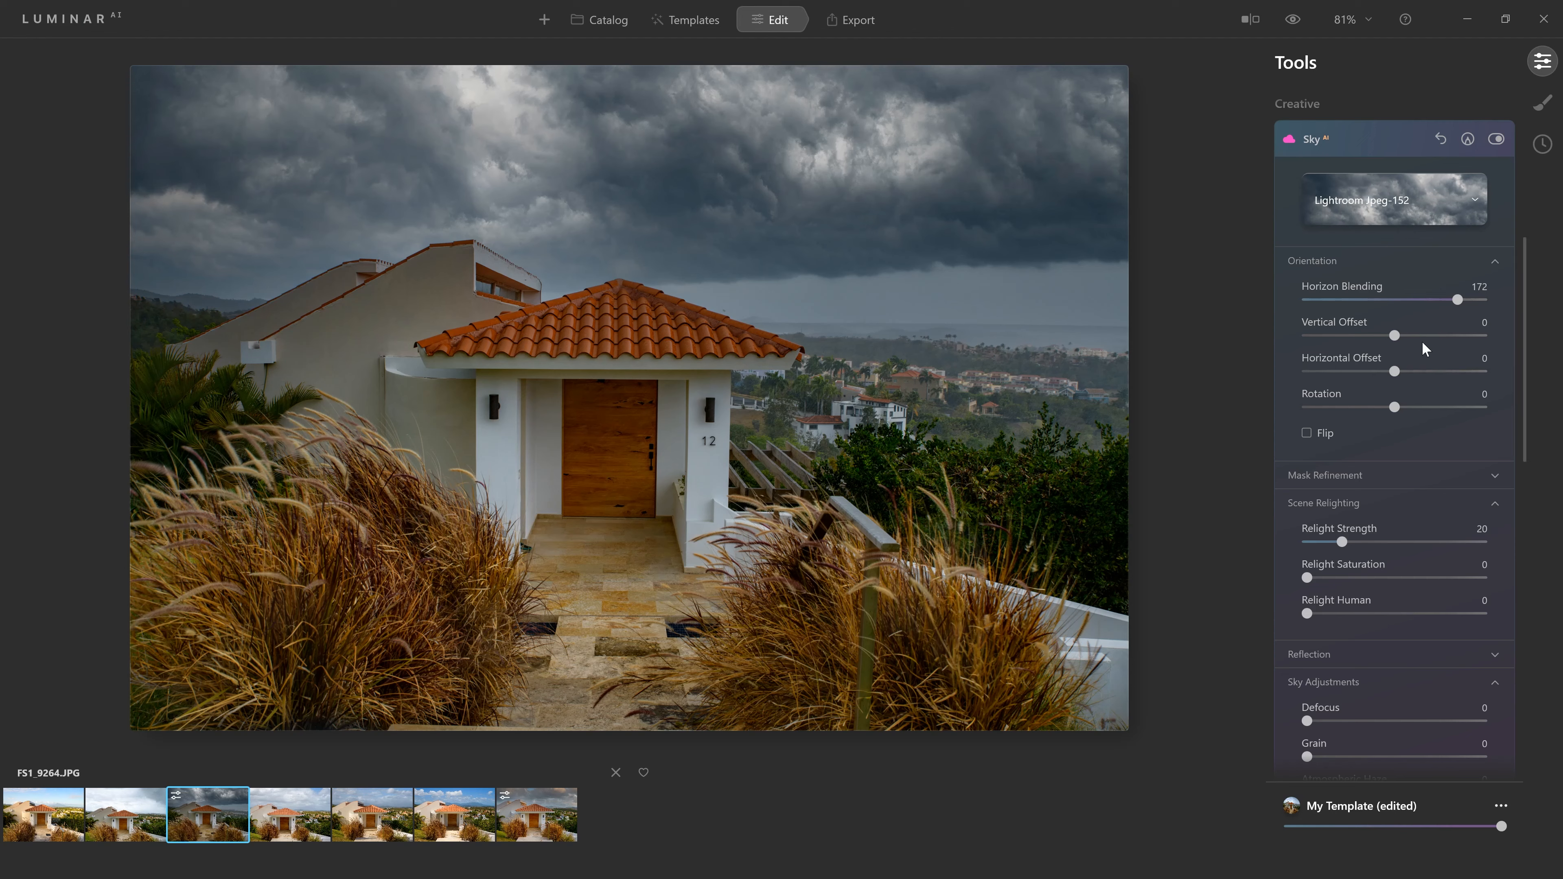
Step: Set the replacement sky's horizon blending to 94 and vertical offset to -25 in FS1_9264.jpg
left_click_drag(1414, 299, 1361, 298)
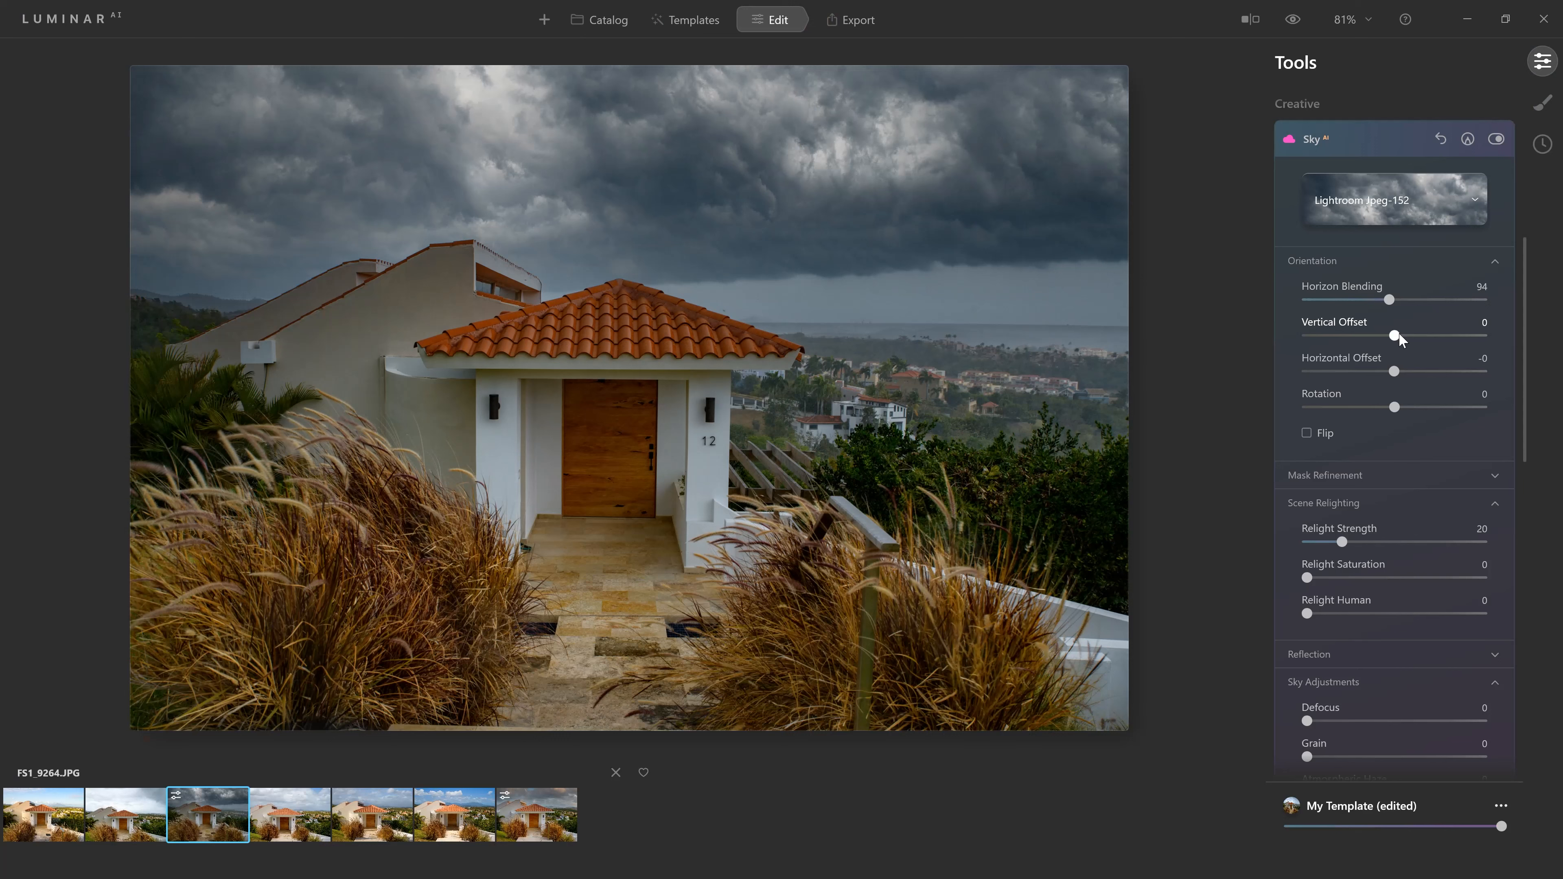
left_click_drag(1405, 337, 1309, 335)
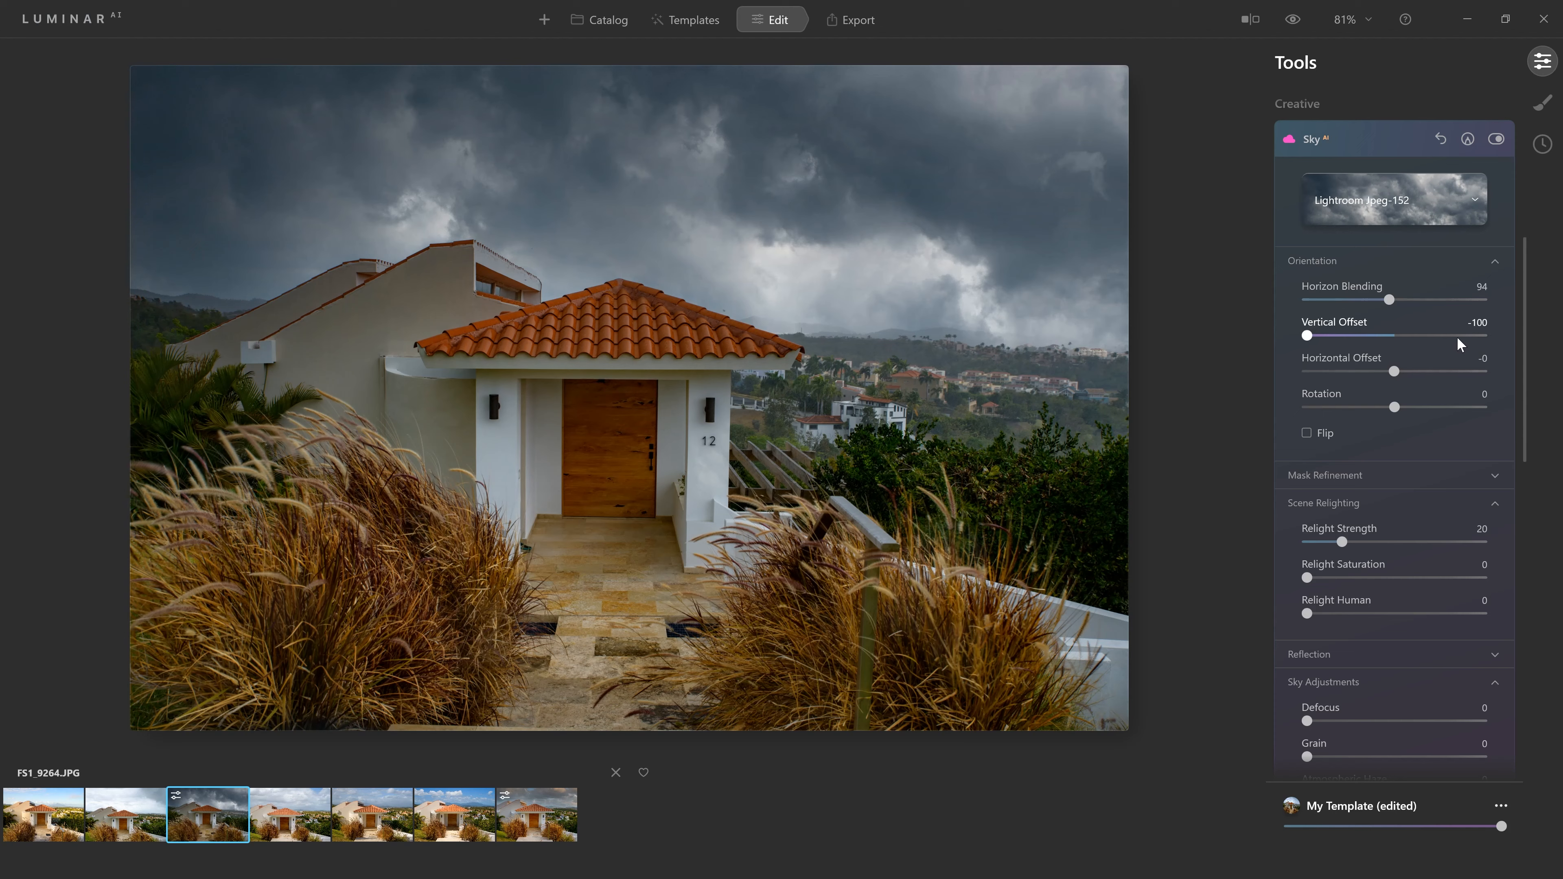
left_click_drag(1456, 337, 1484, 338)
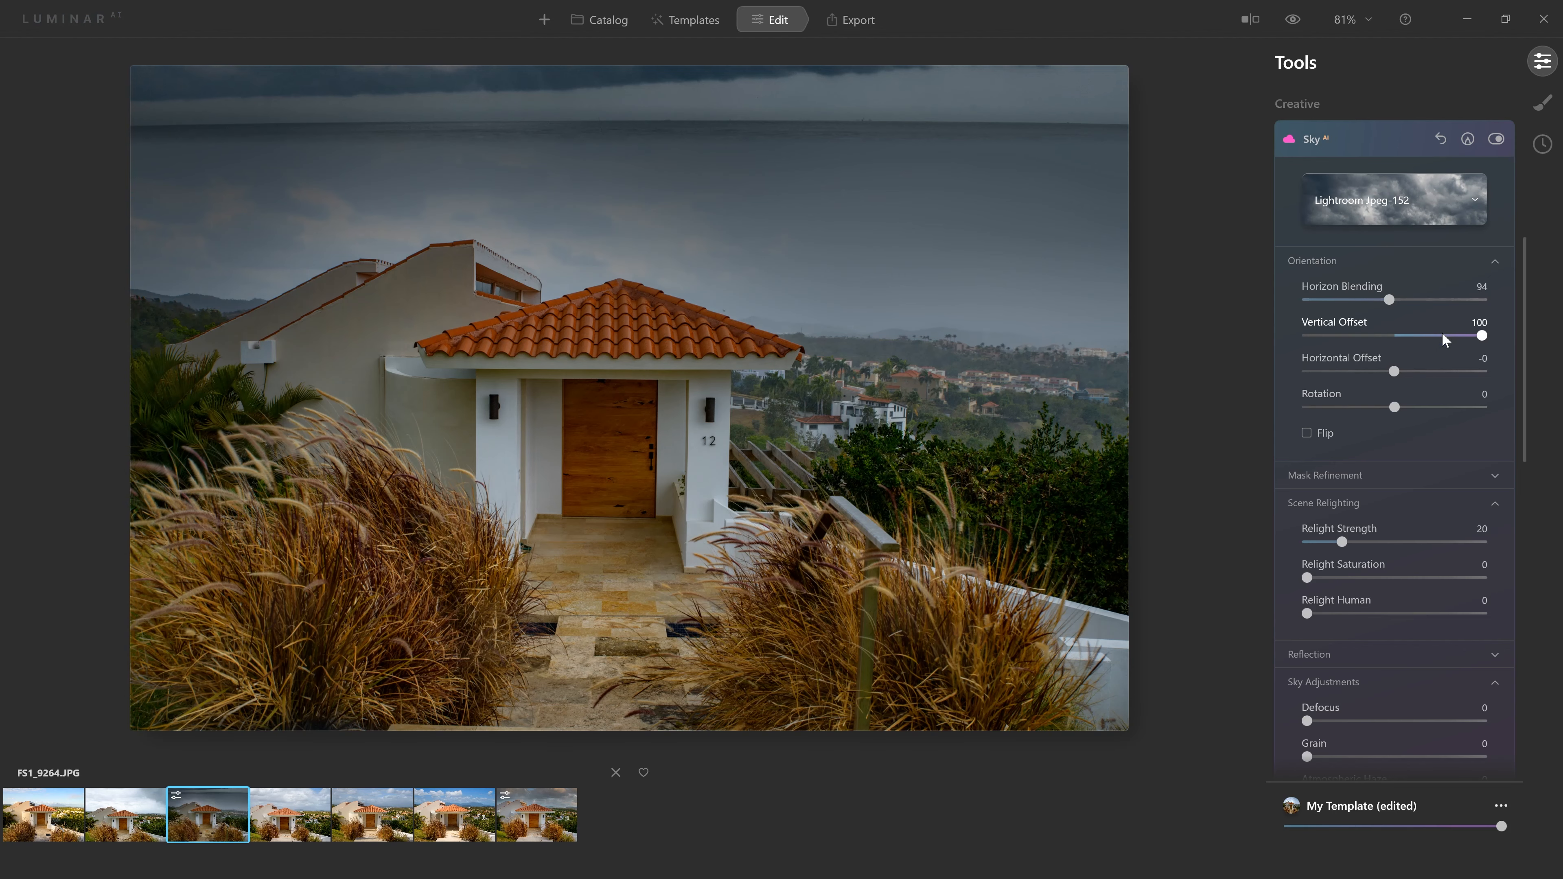
left_click_drag(1437, 338, 1414, 331)
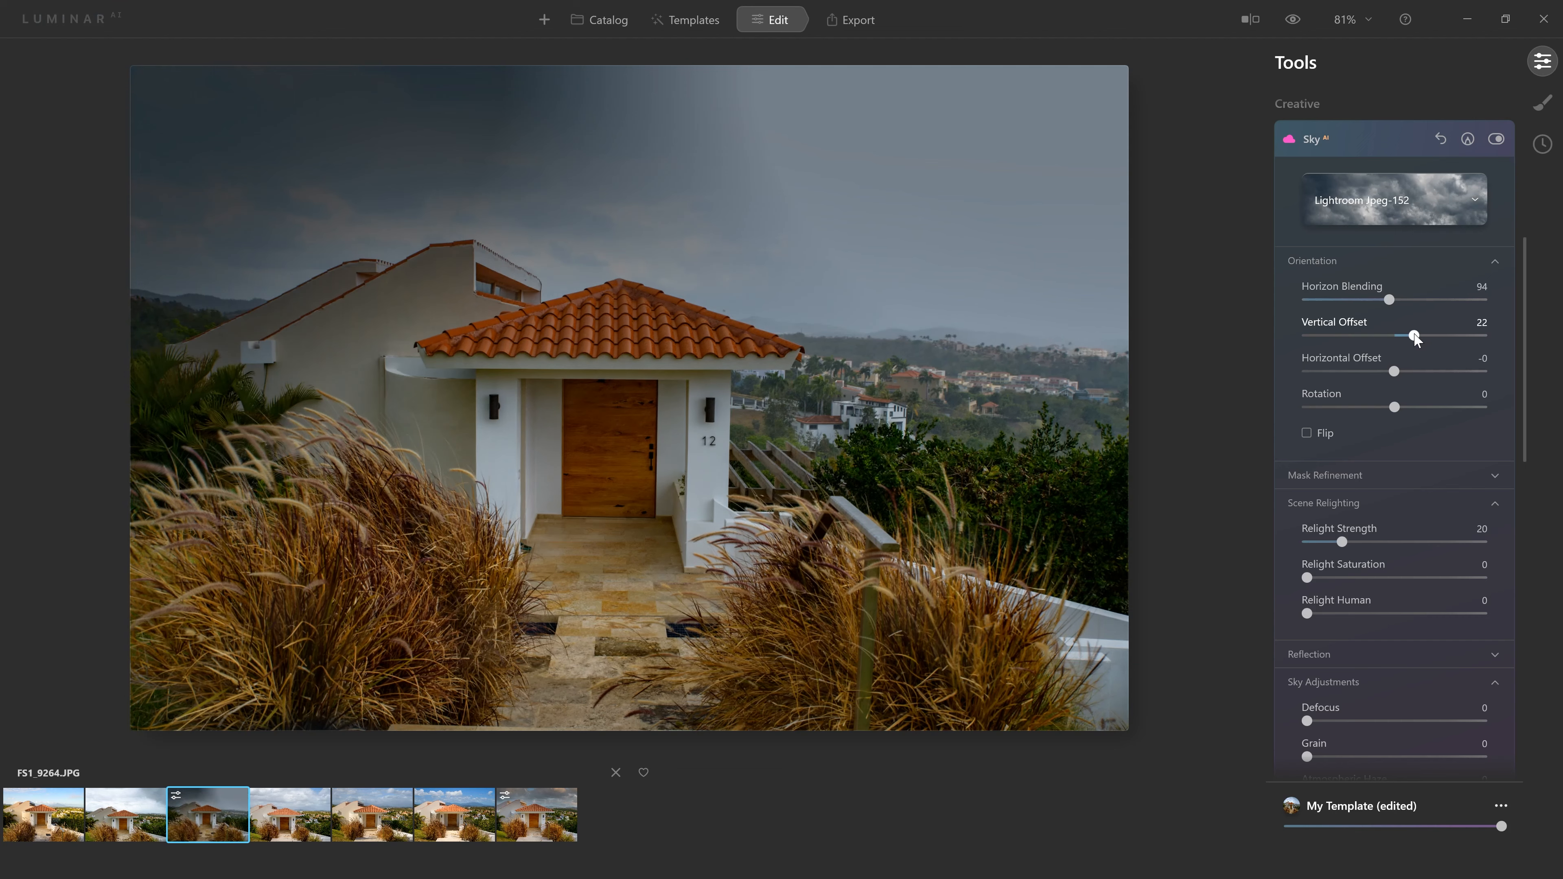
left_click_drag(1415, 336, 1353, 337)
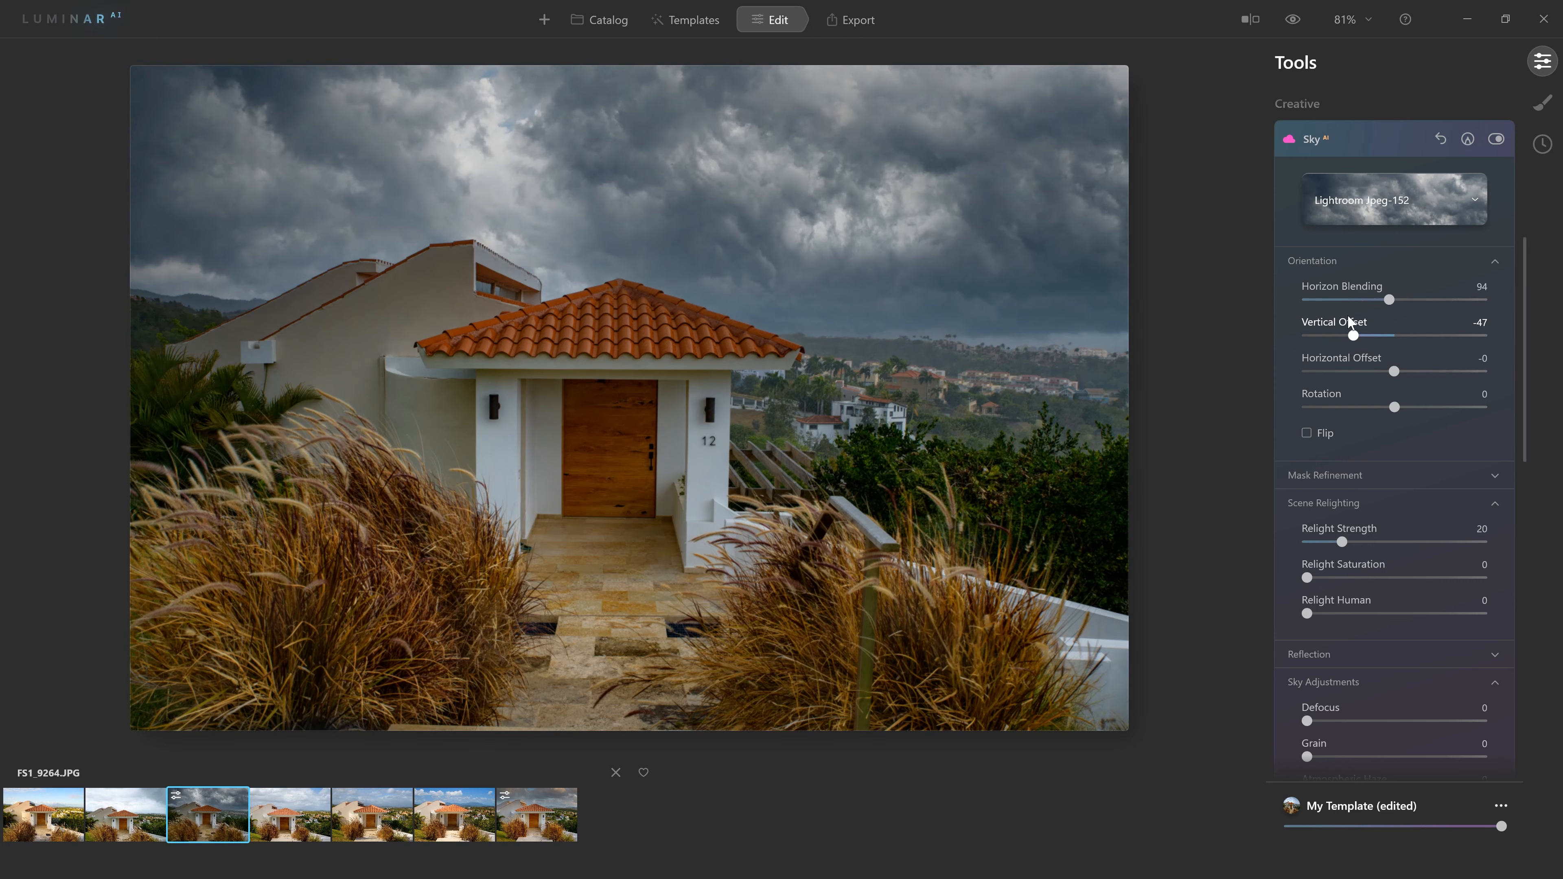
left_click(1373, 333)
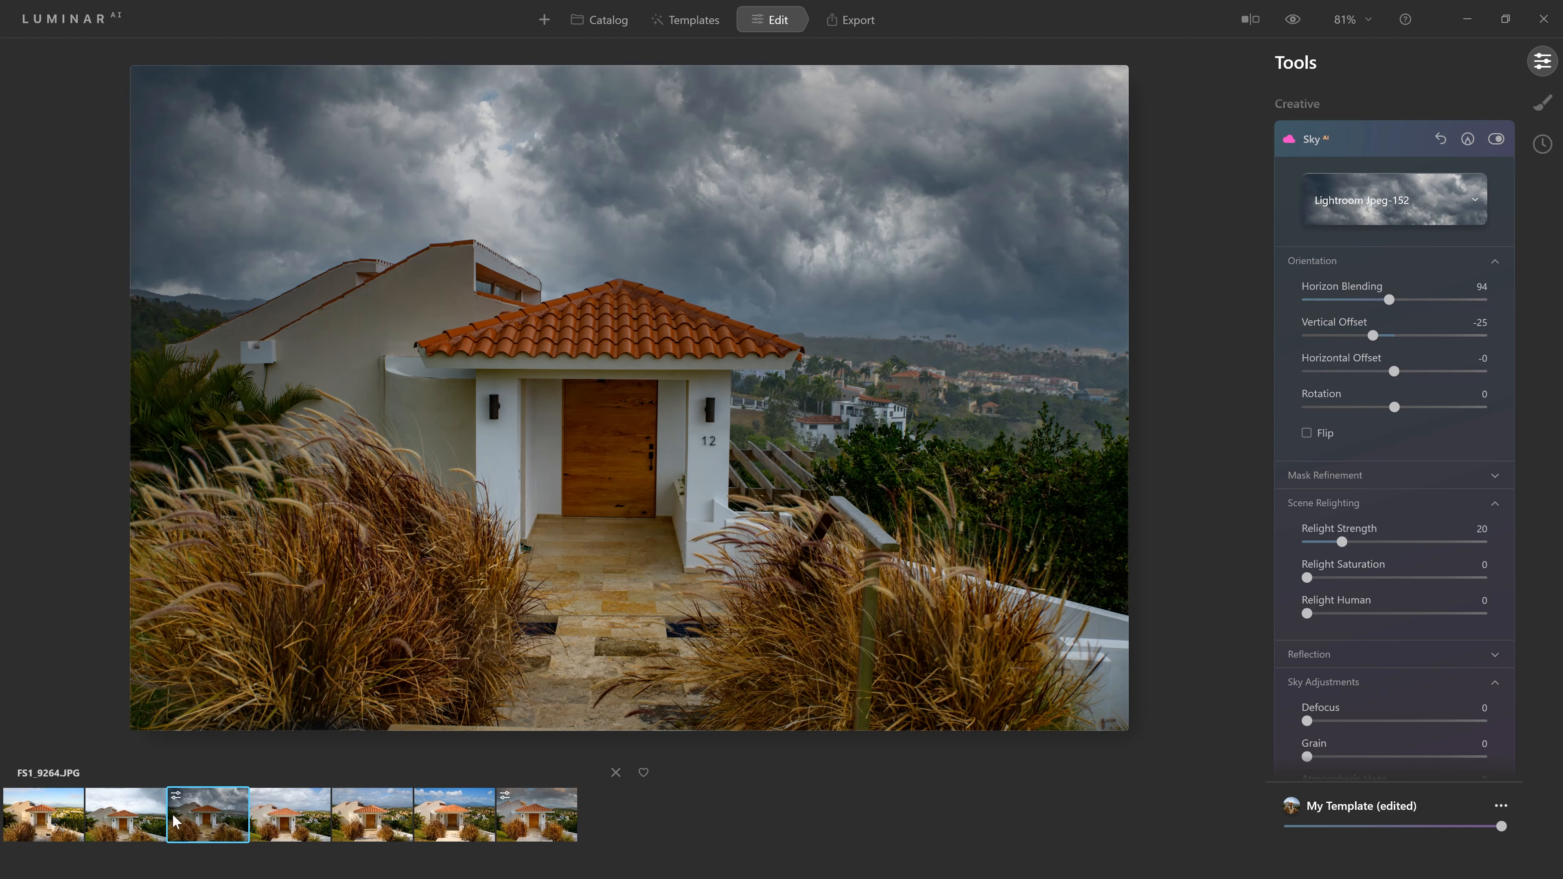
Step: Replace the sky in FS1_9274.jpg with Bright Blue Sky 1 from the Bright Blue Sky collection
left_click(287, 834)
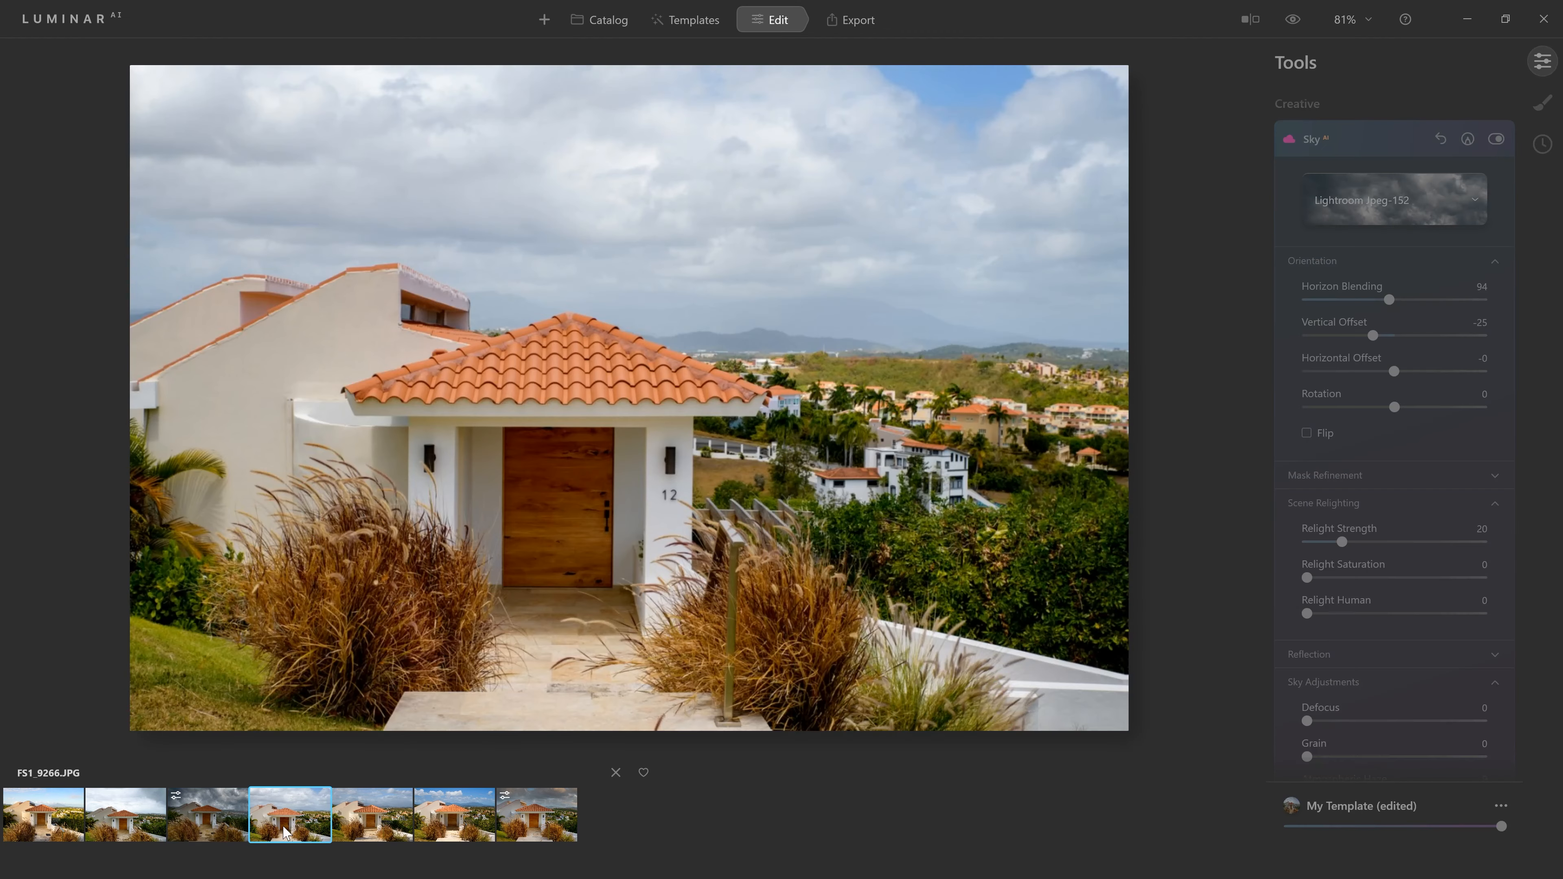
left_click(394, 828)
left_click(453, 835)
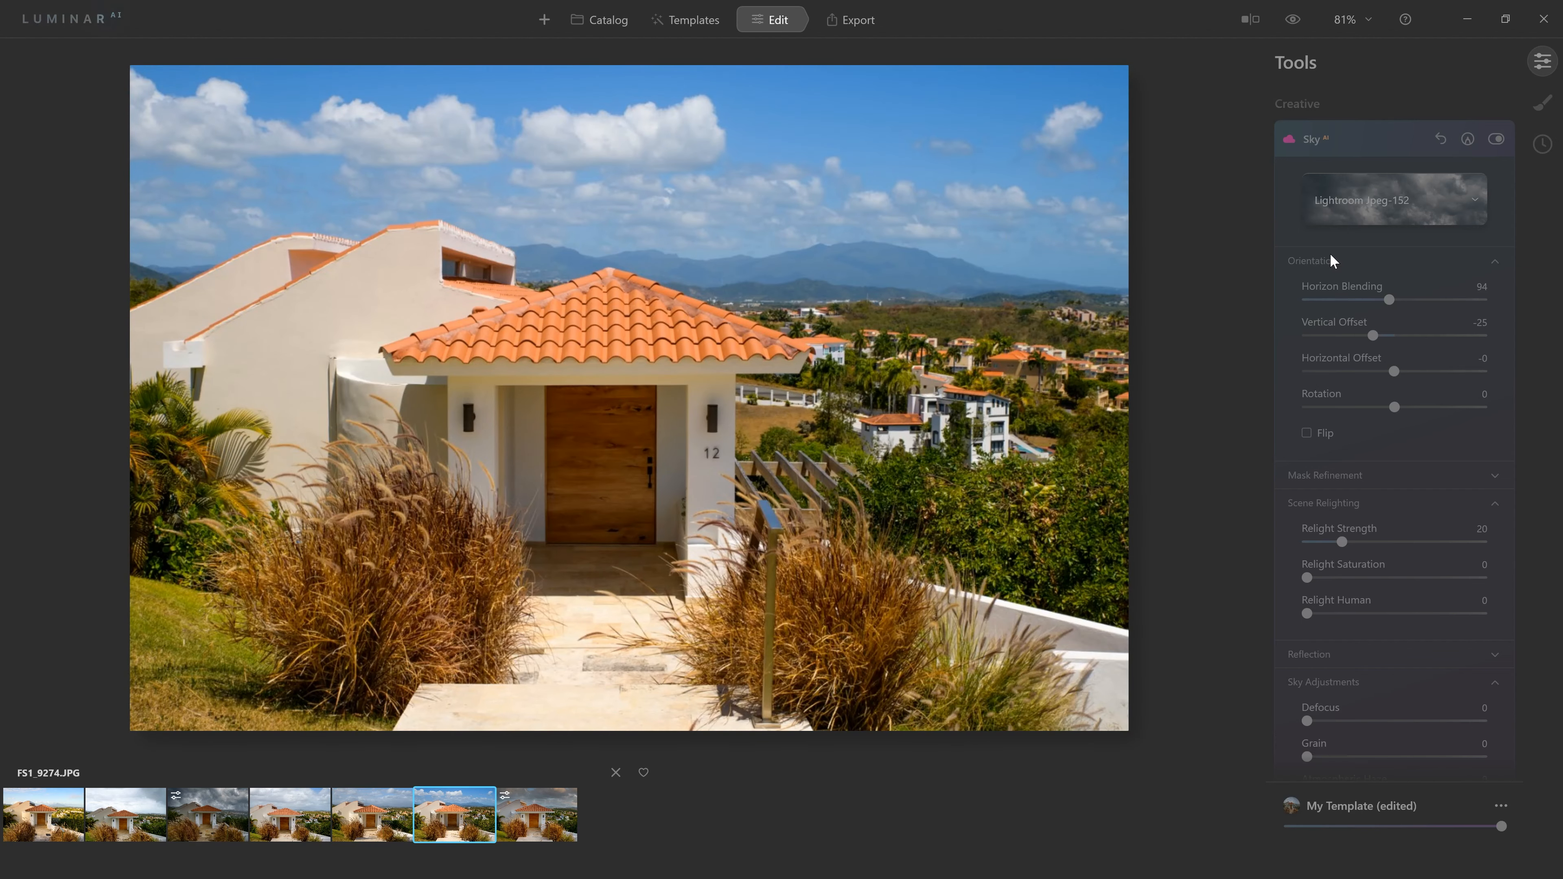
left_click(1427, 468)
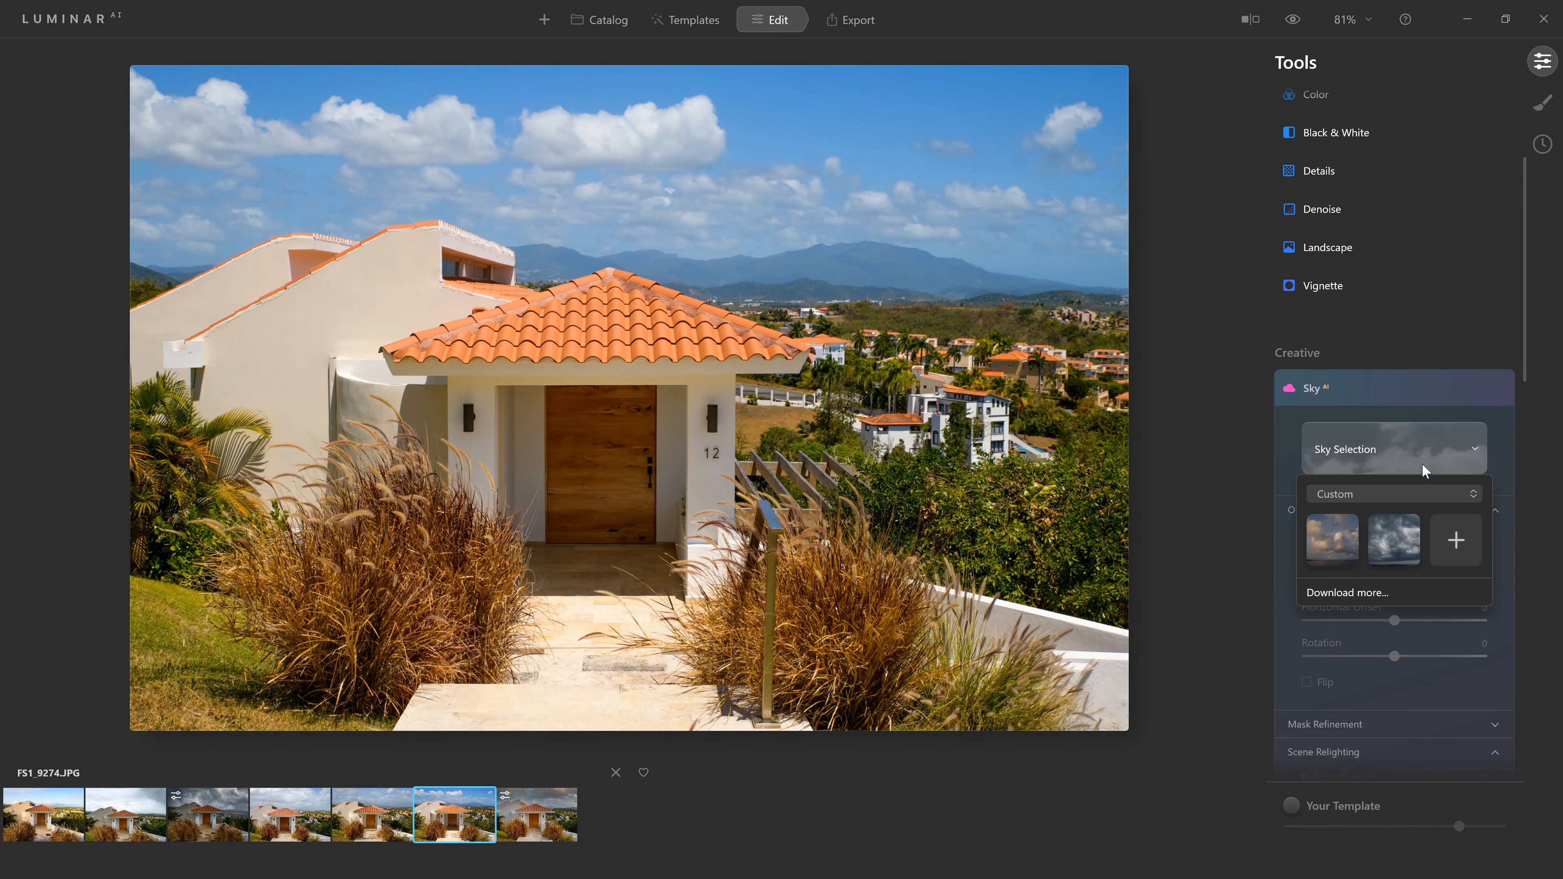
left_click(1339, 495)
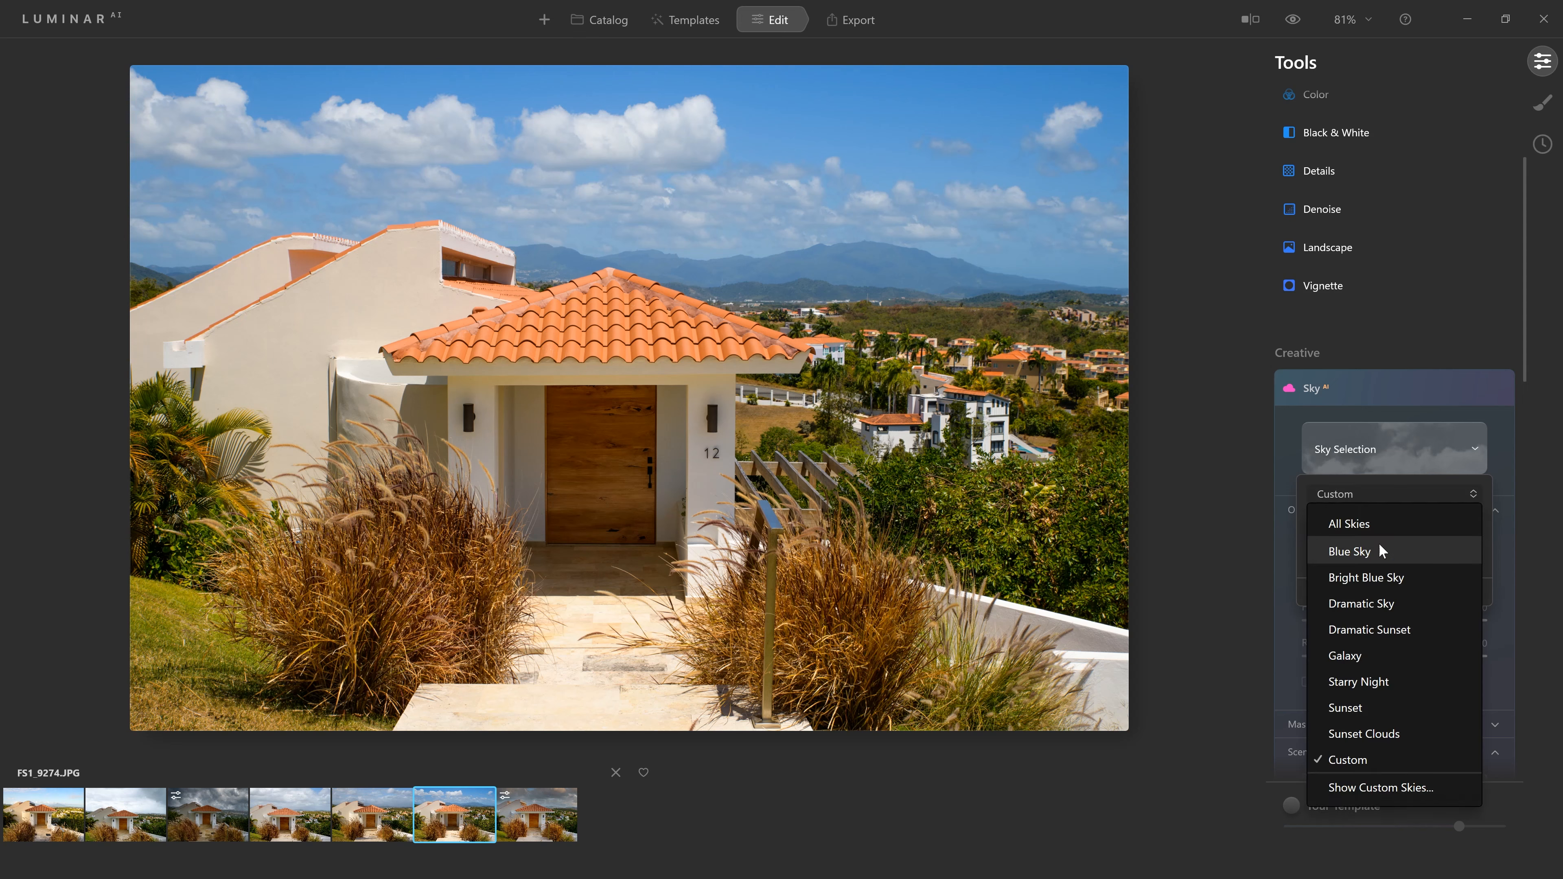
left_click(1378, 577)
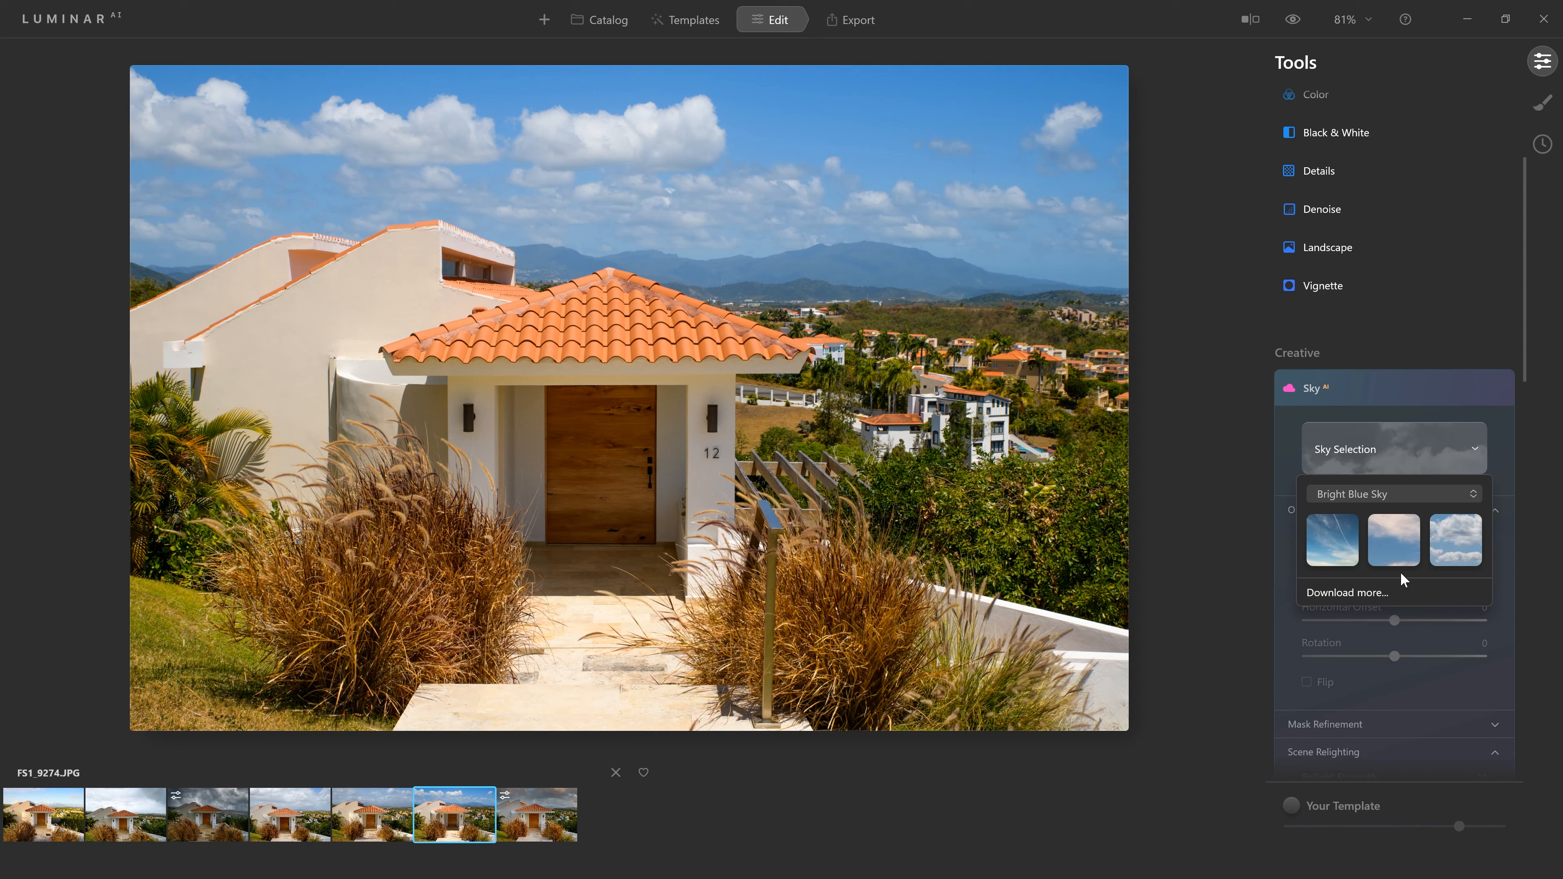
left_click(1334, 559)
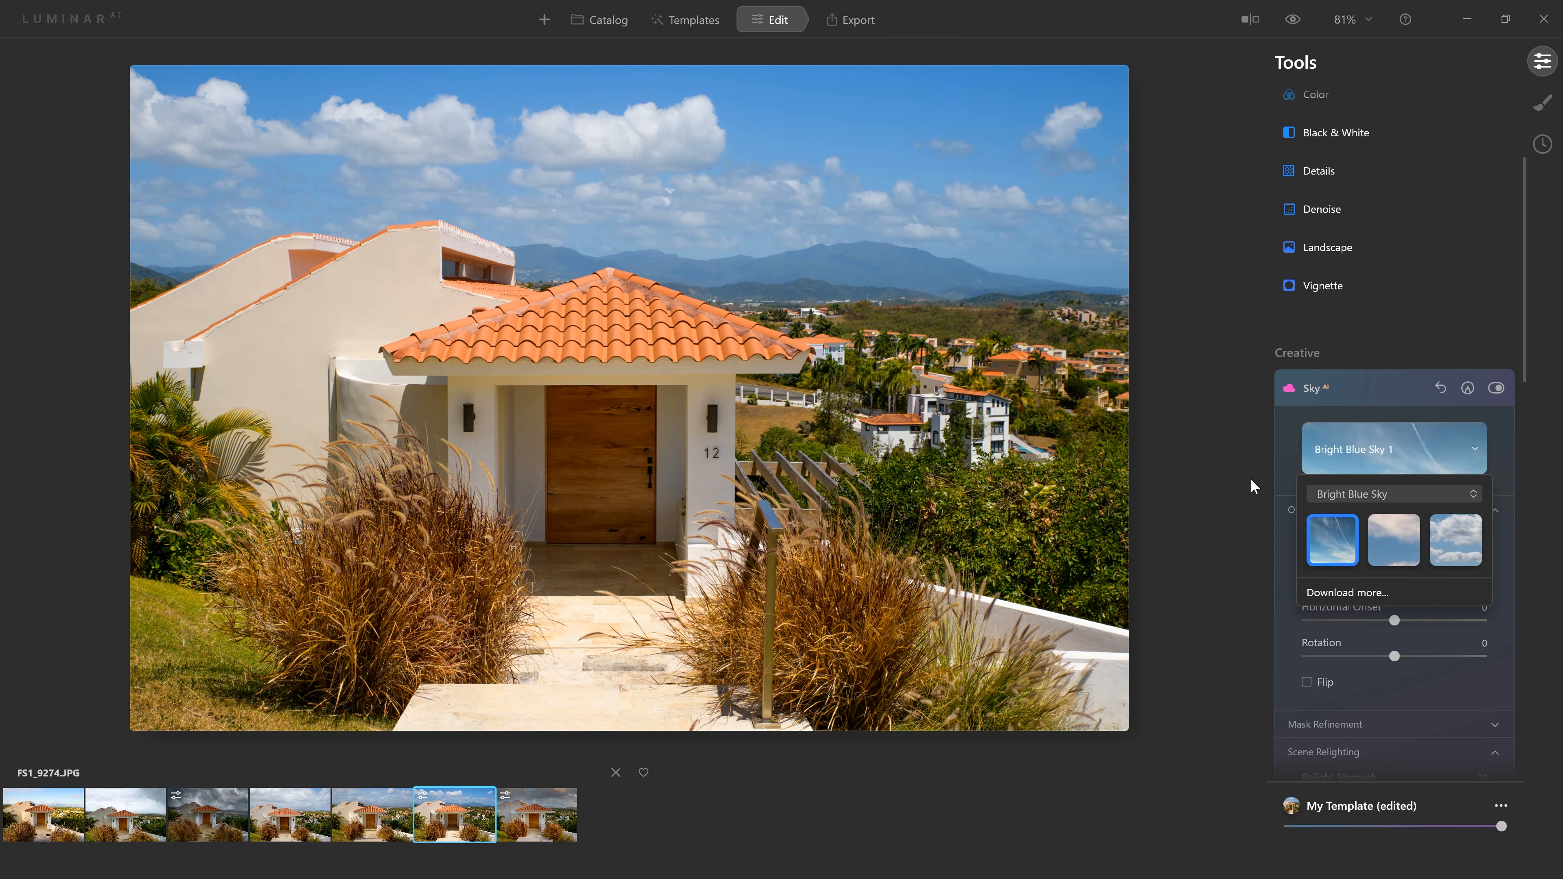
left_click(1225, 421)
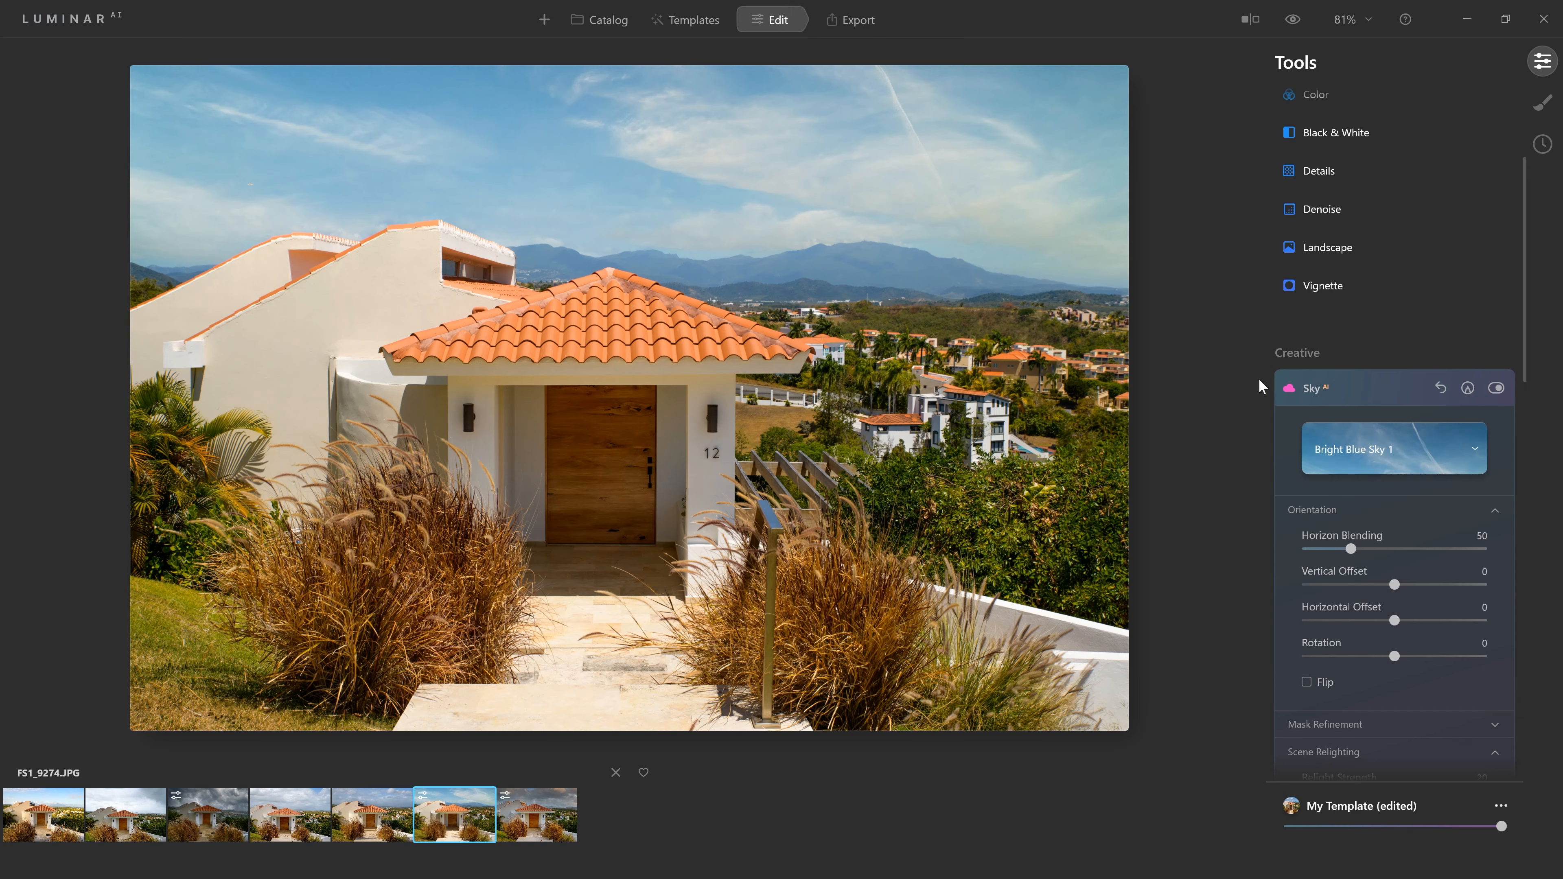
Step: Compare FS1_9274.jpg with and without the Bright Blue Sky 1 replacement, leaving the effect enabled
left_click(1497, 388)
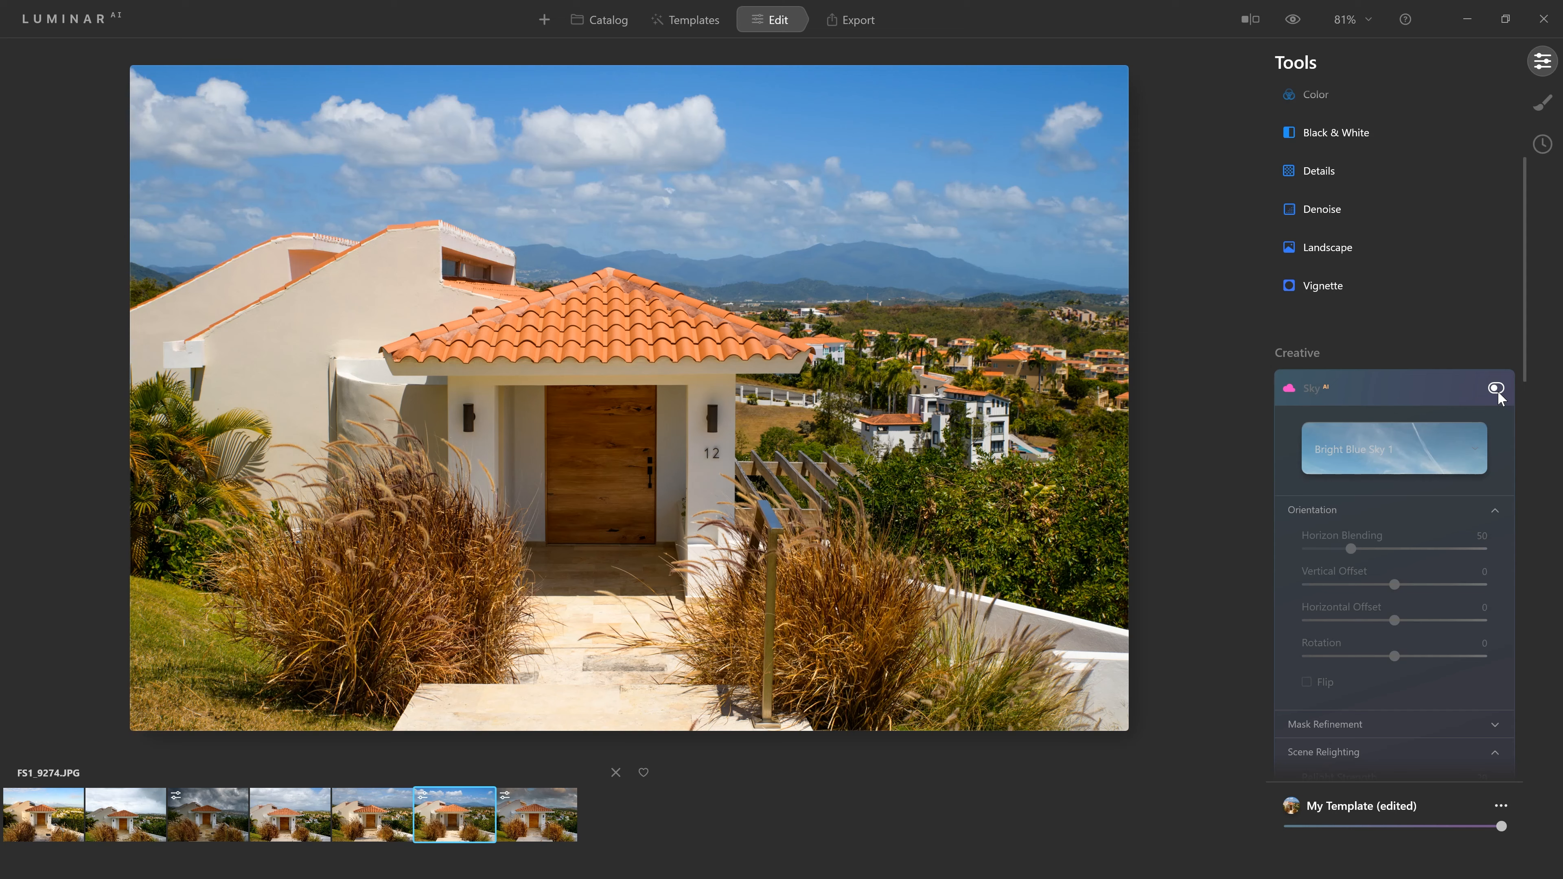
left_click(1497, 389)
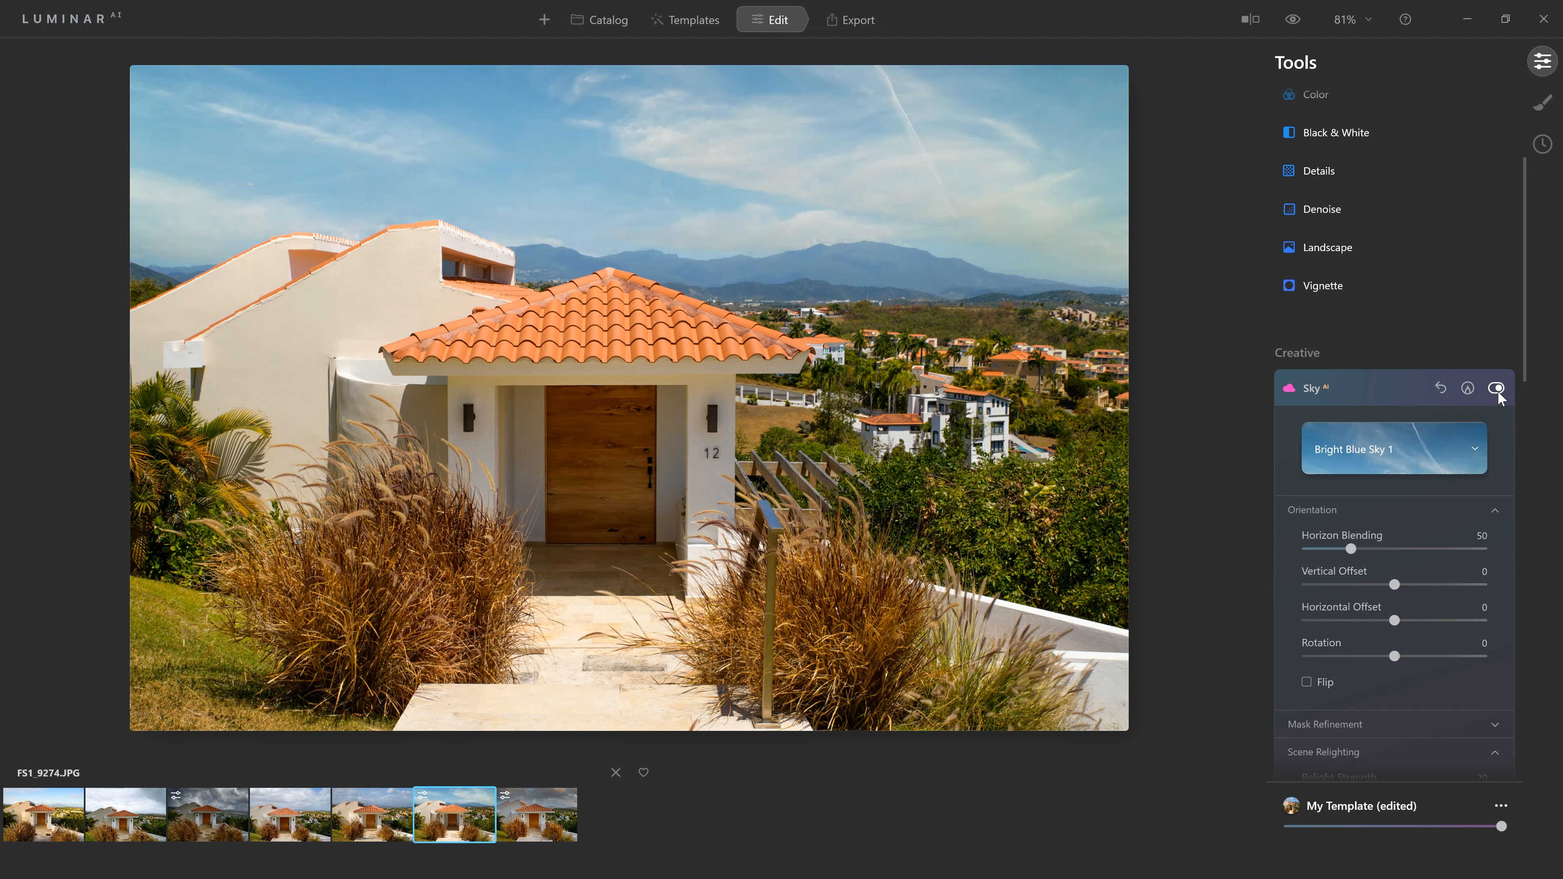
left_click(1497, 388)
left_click(1496, 388)
left_click(1497, 392)
left_click(1497, 392)
left_click(1497, 389)
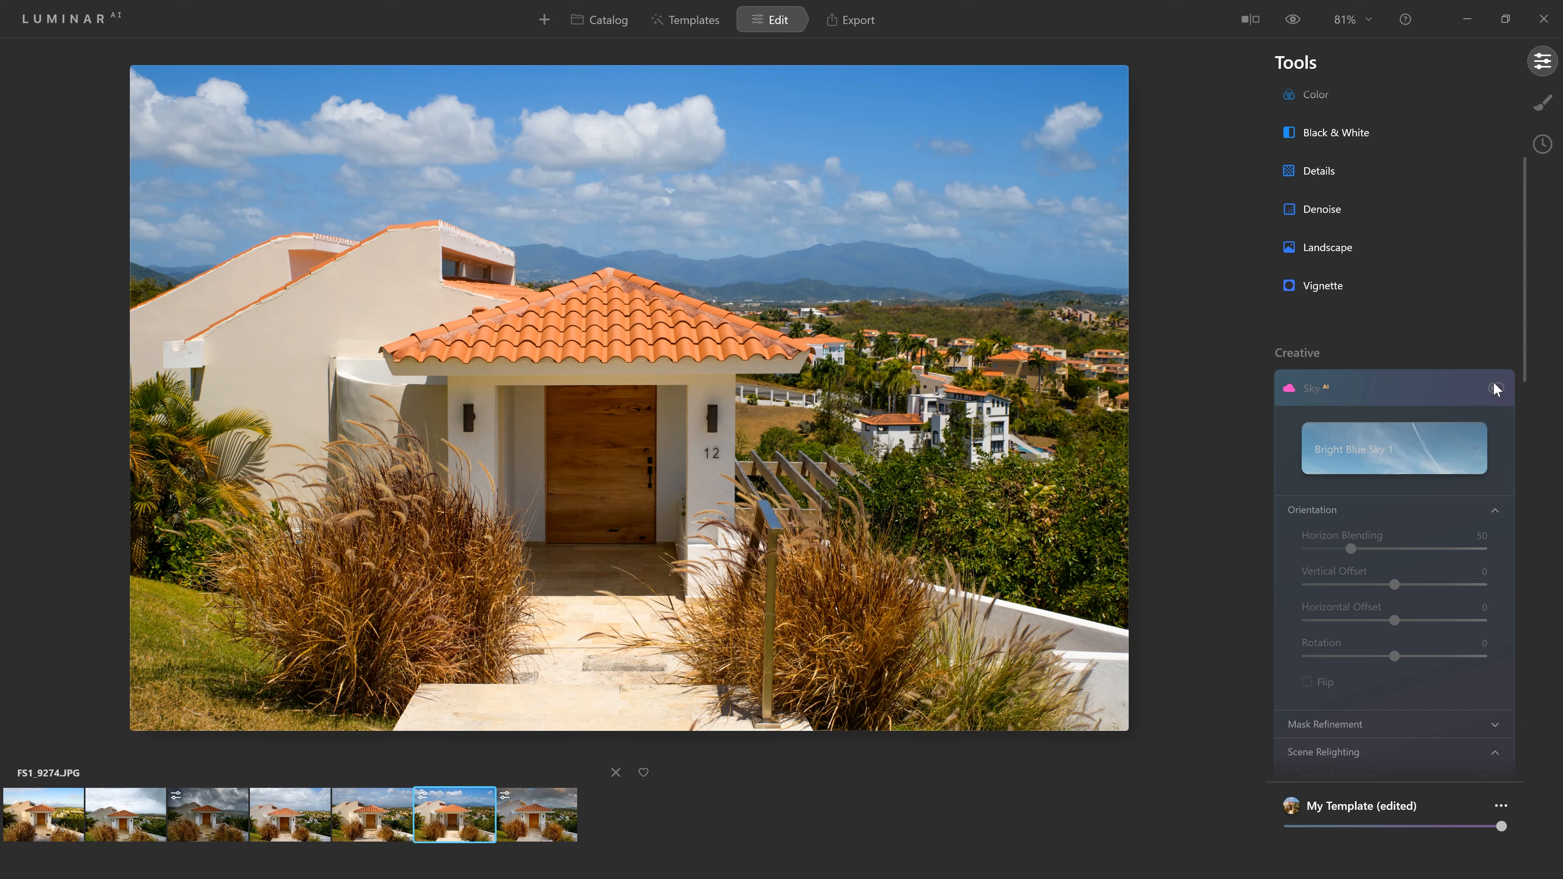
left_click(1496, 389)
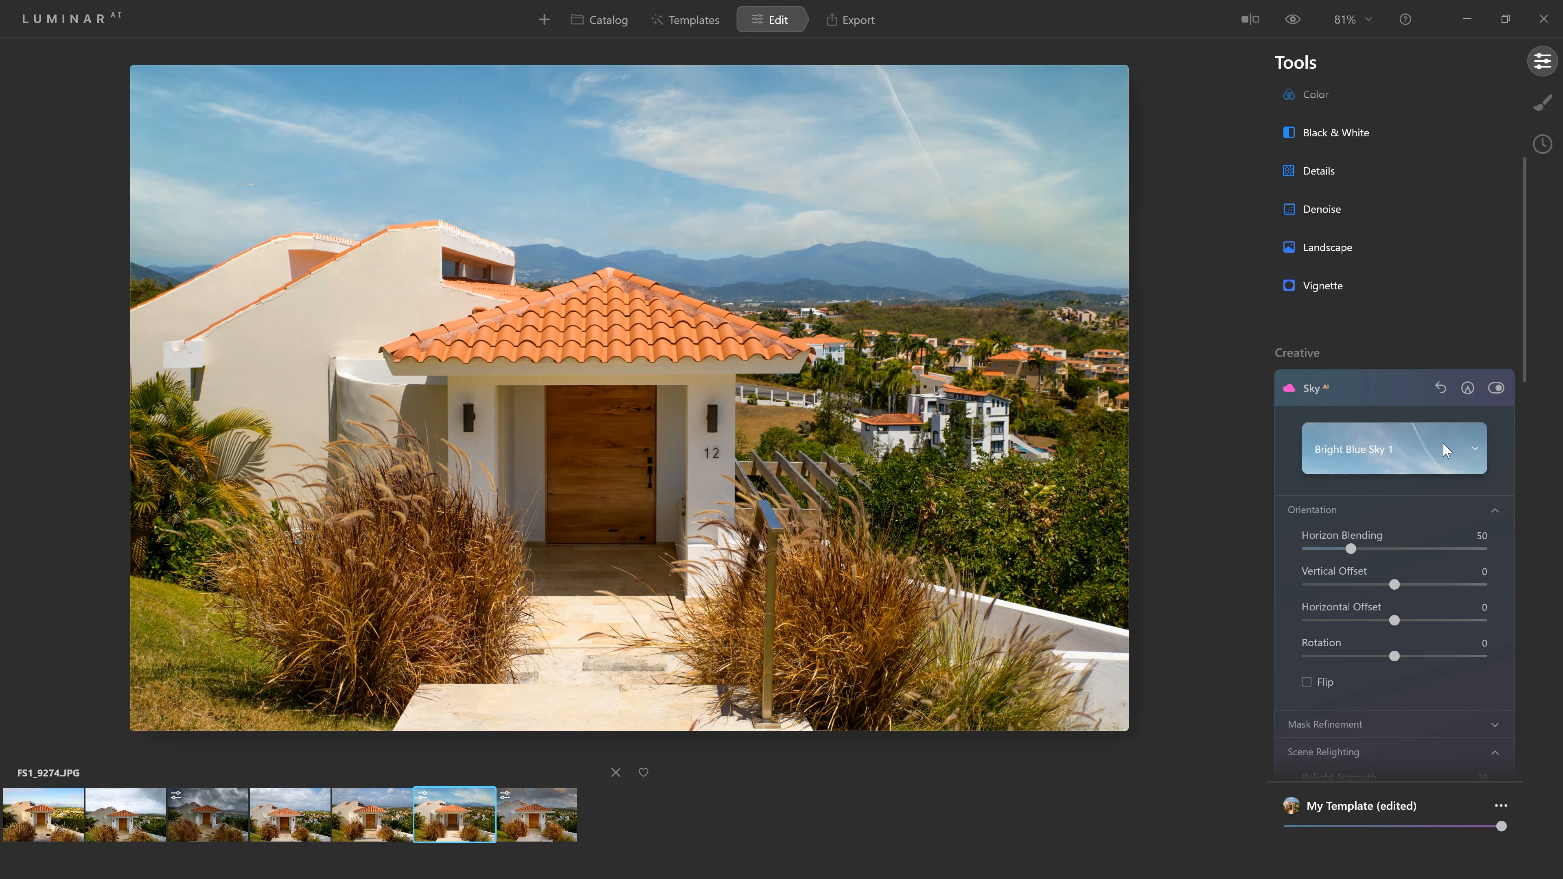
Step: Switch the sky in FS1_9274.jpg to Bright Blue Sky 3 and compare it with the original, leaving the effect enabled
left_click(1446, 454)
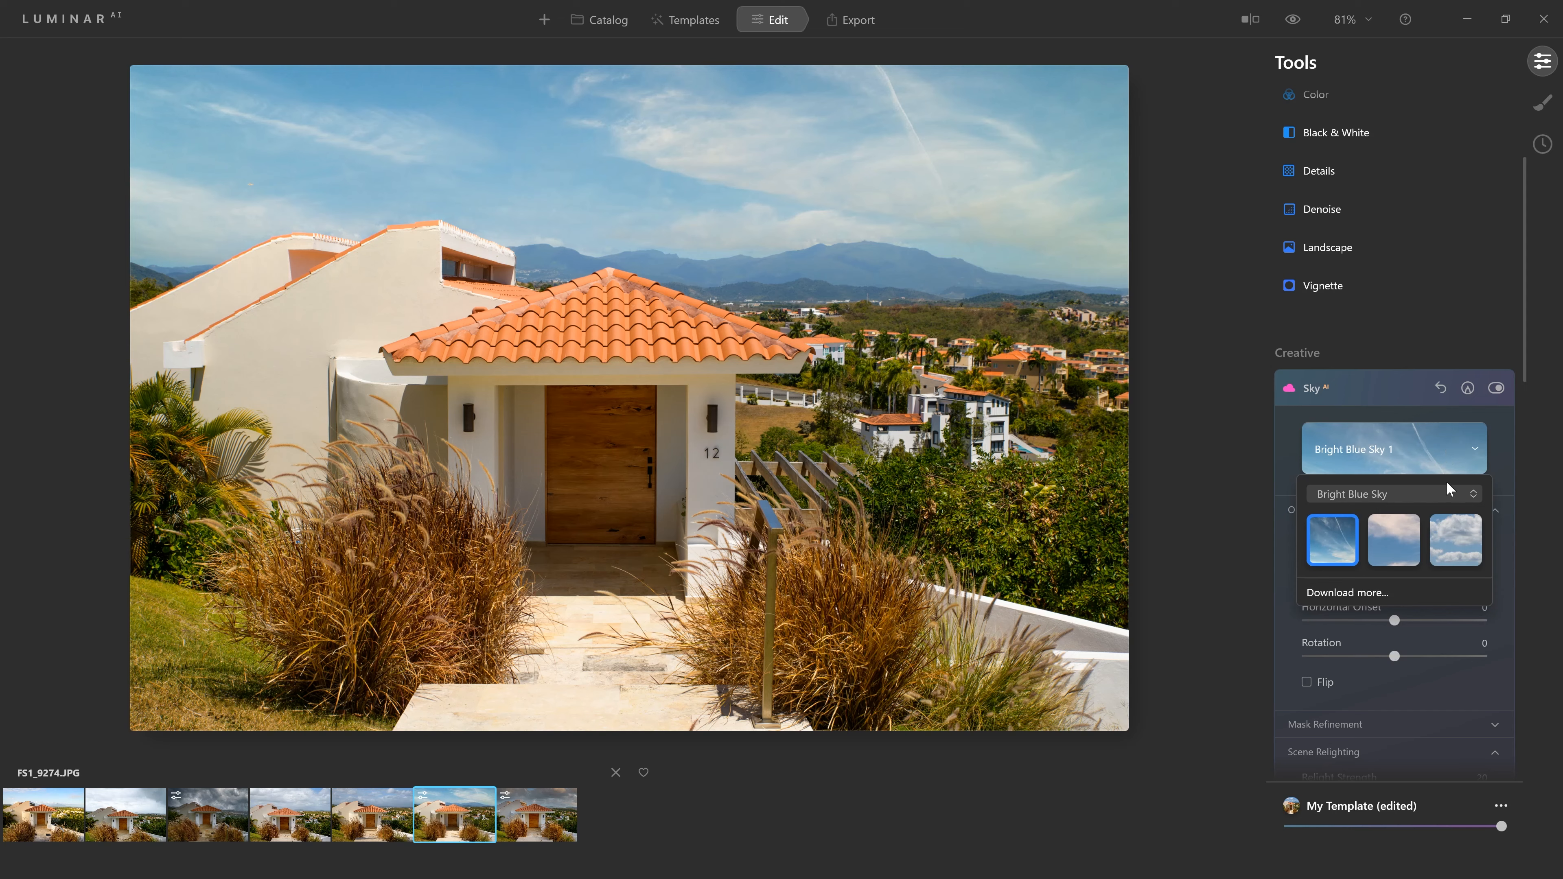
left_click(1455, 540)
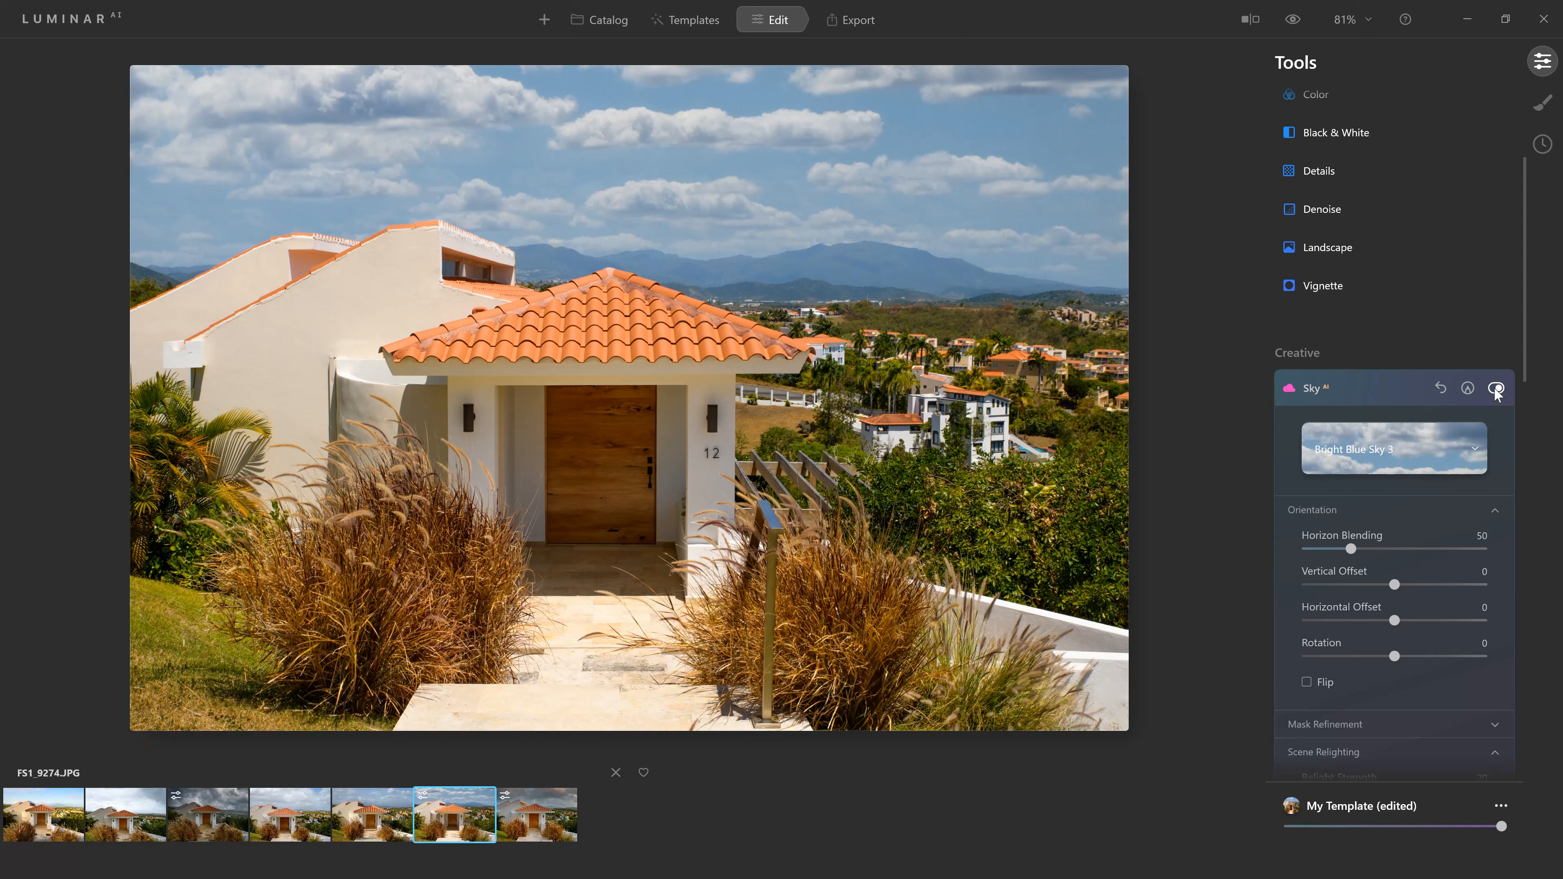
left_click(1495, 387)
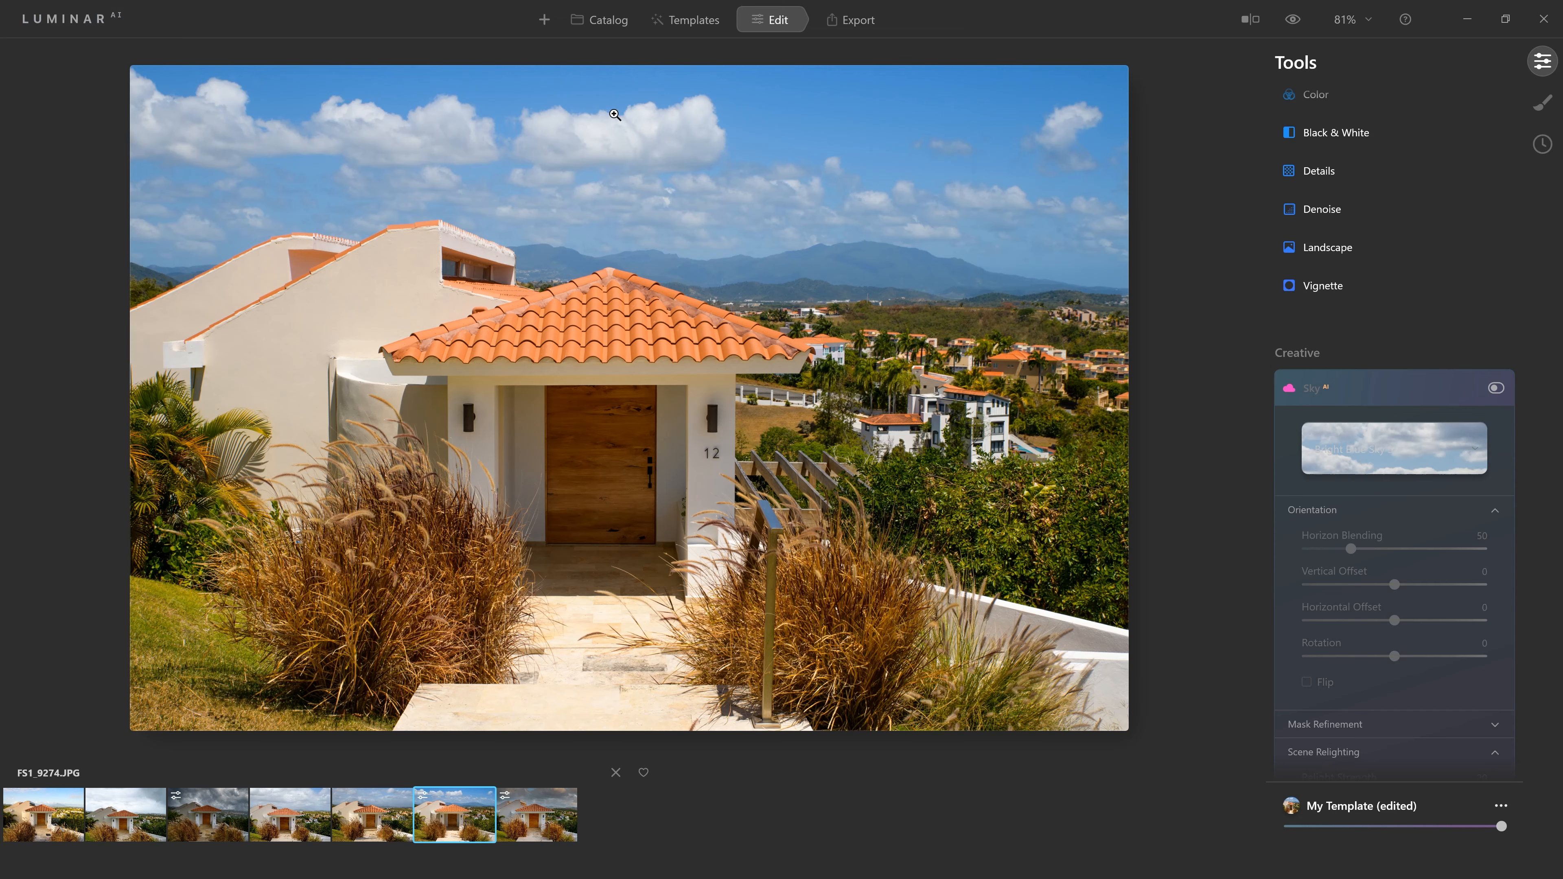
left_click(1496, 388)
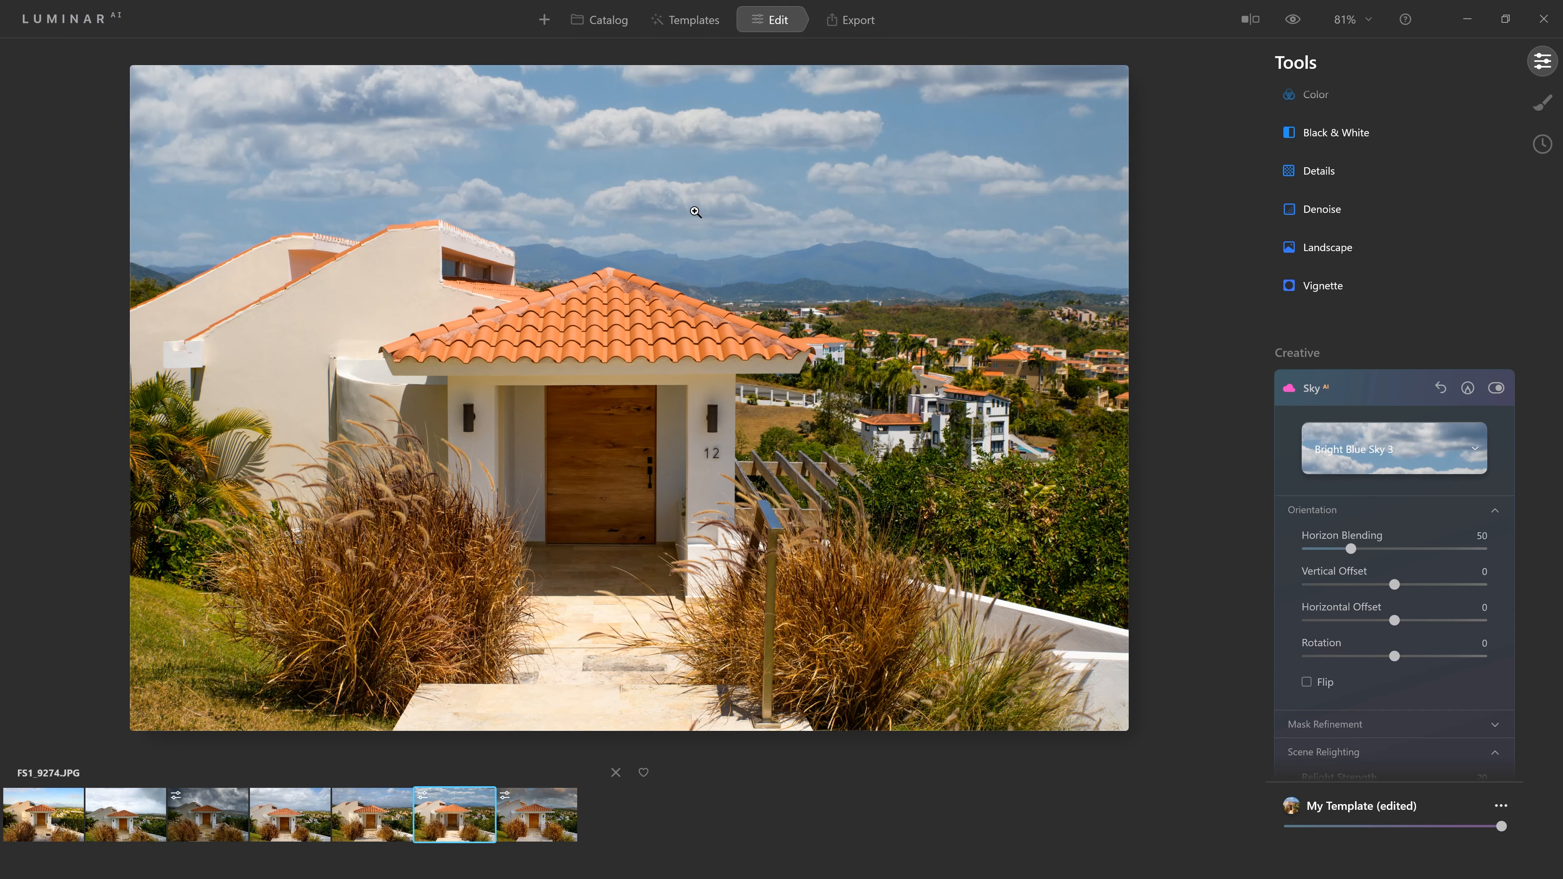
left_click(1502, 387)
left_click(1501, 387)
left_click(1502, 387)
left_click(1501, 387)
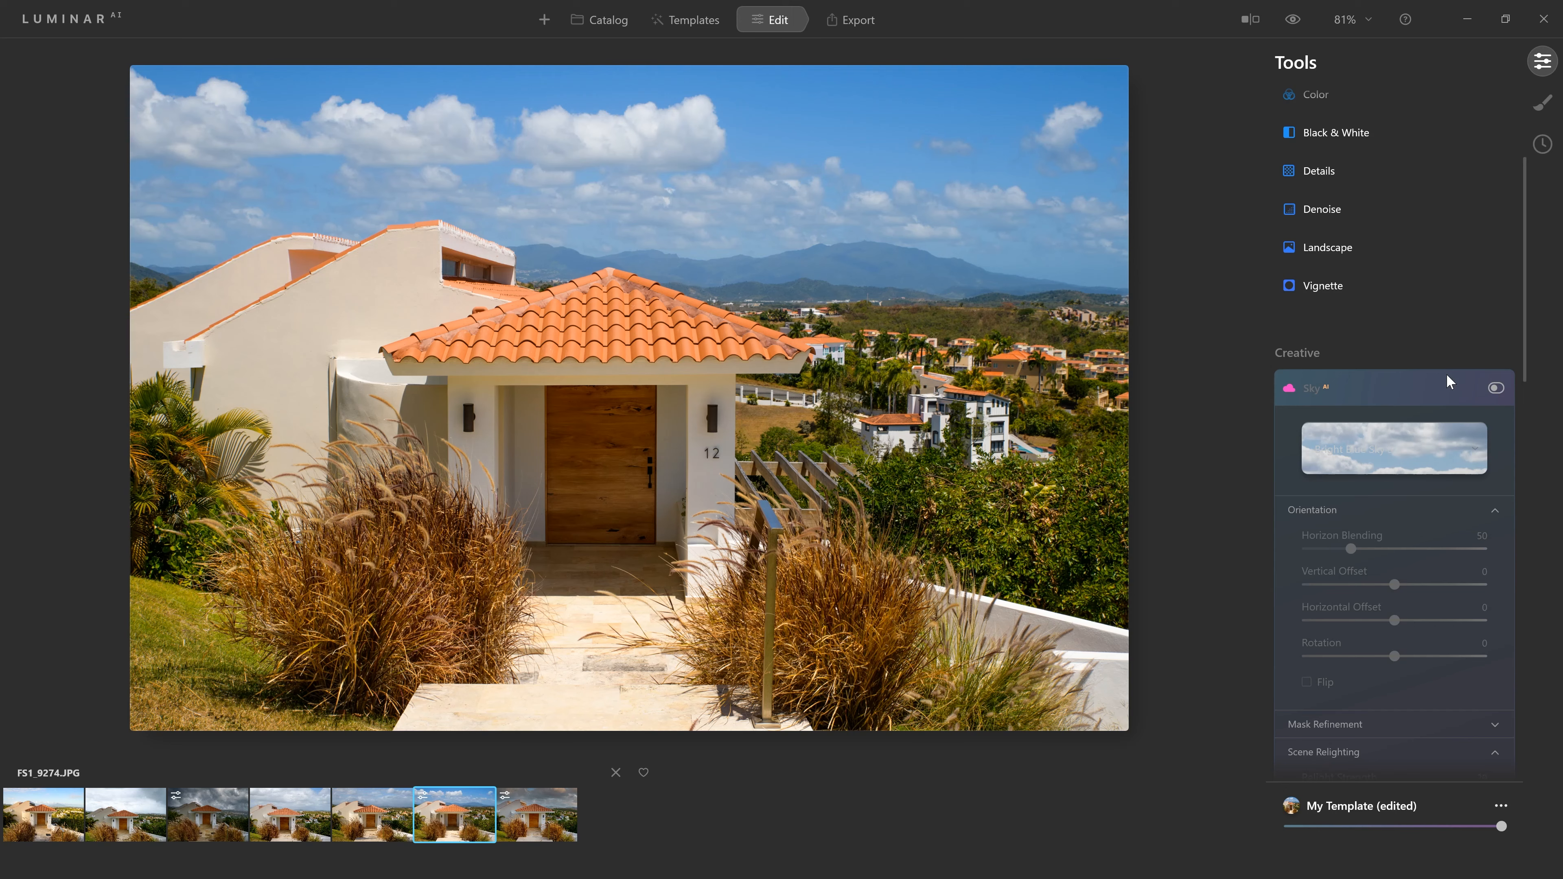
left_click(1496, 388)
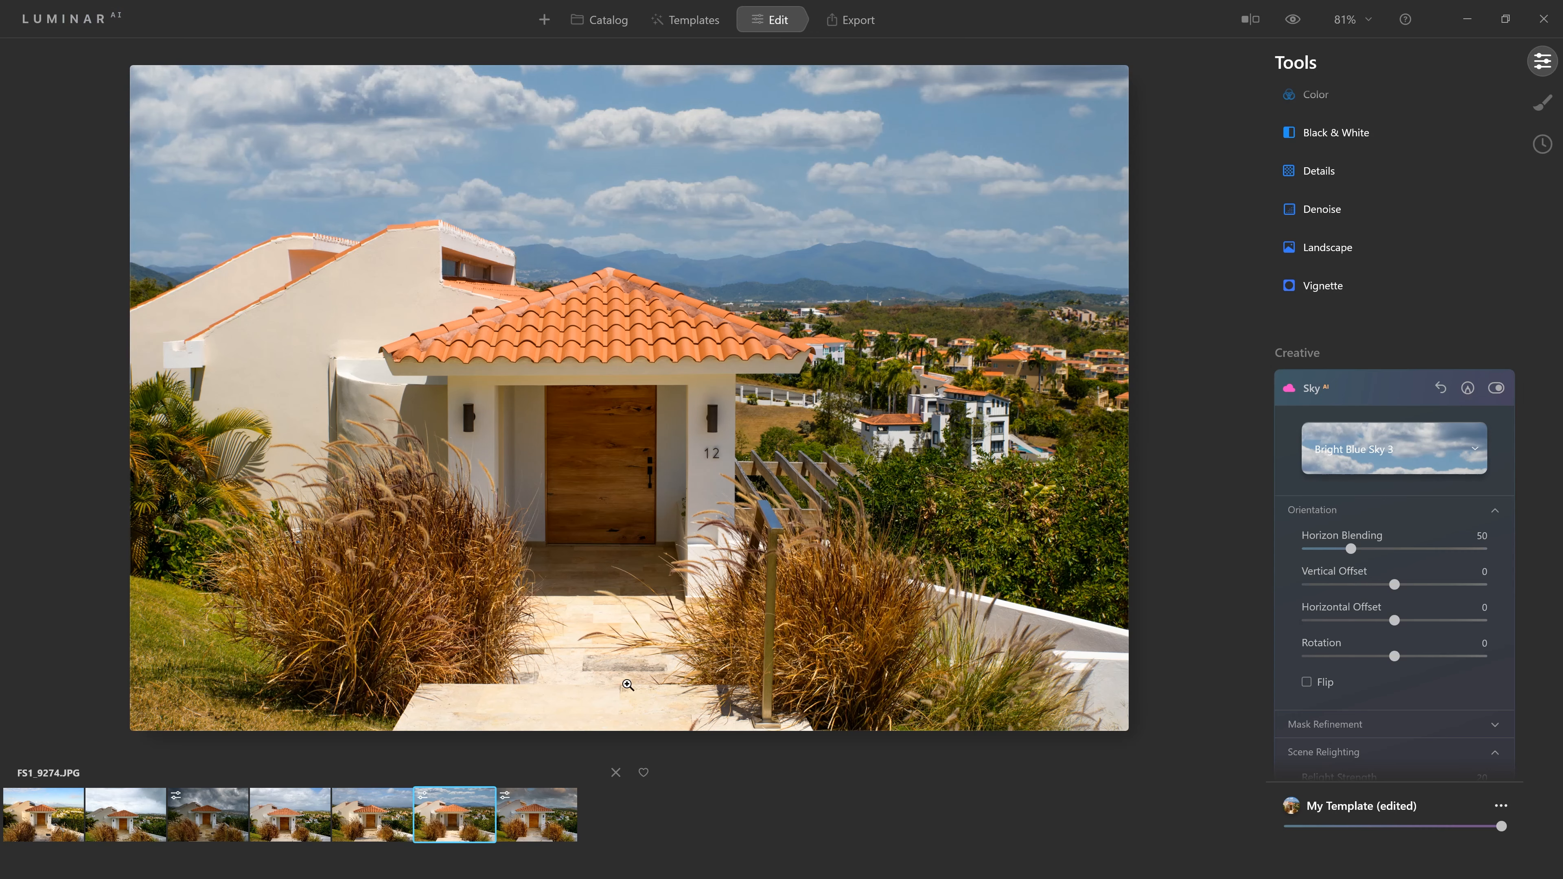
Step: Bring up FS1_9052.jpg and browse the sky packs in the Luminar Marketplace
left_click(27, 818)
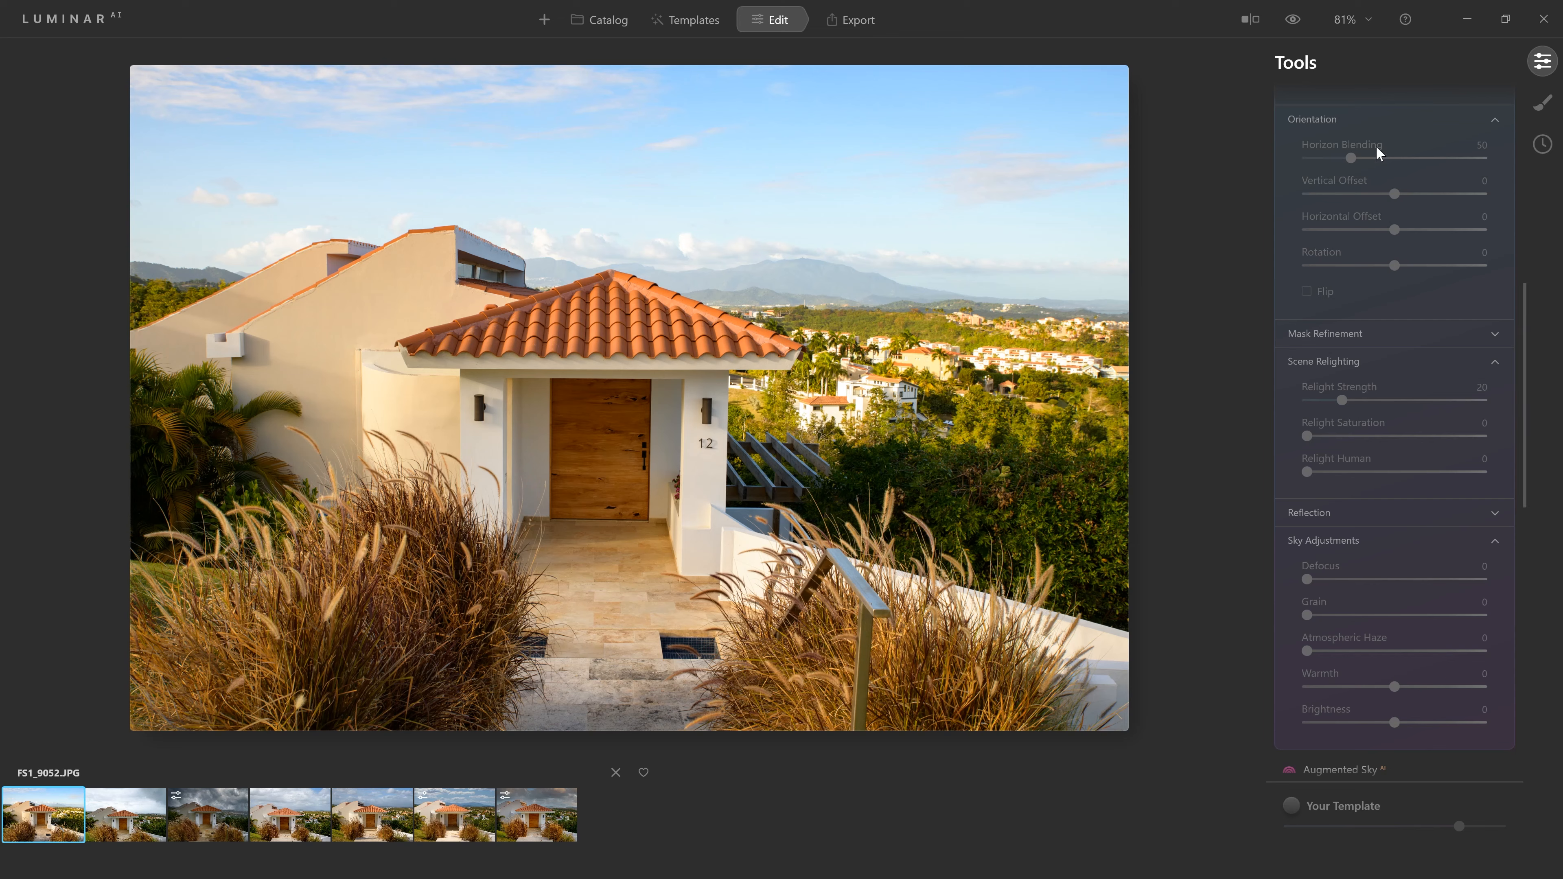
scroll(1381, 154, "up", 2)
left_click(1447, 177)
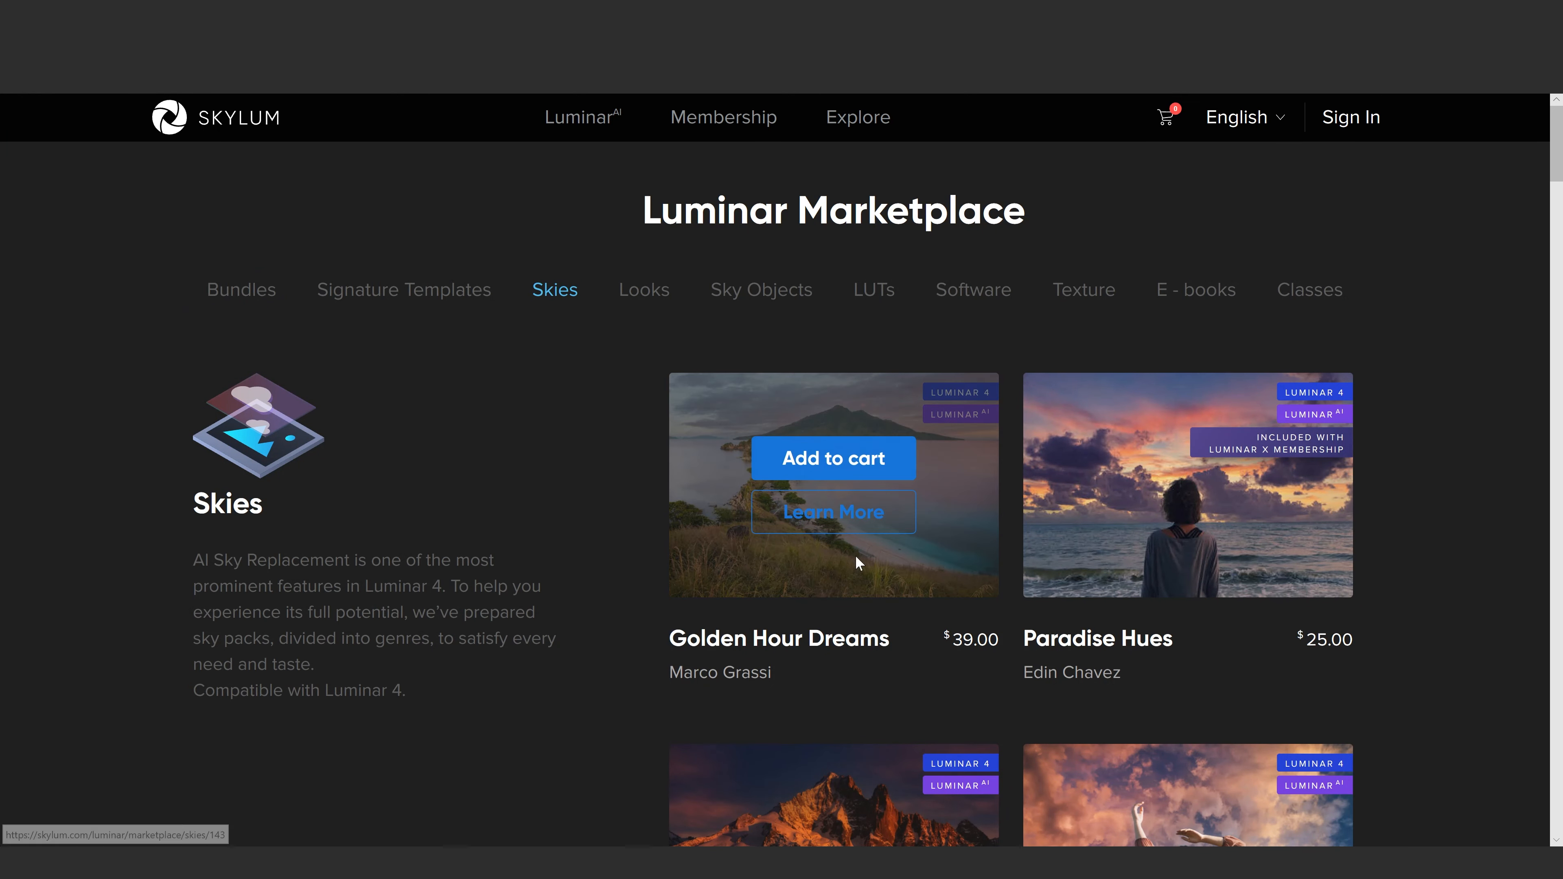
scroll(804, 637, "down", 5)
scroll(1200, 712, "down", 5)
scroll(1200, 701, "up", 11)
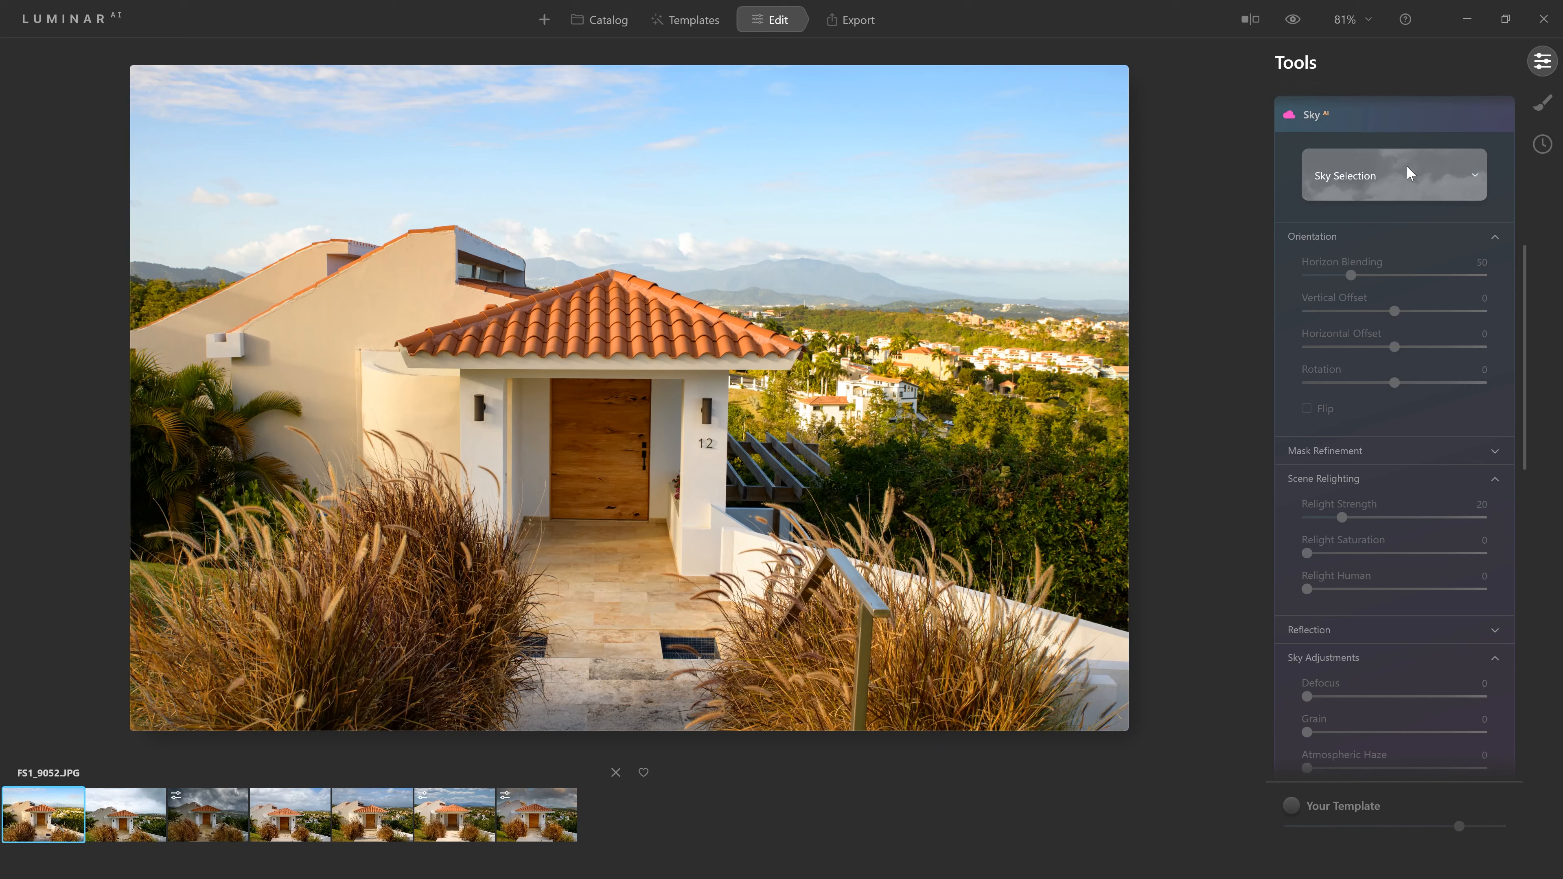
Step: Show the folder where the custom skies are stored, and close it after viewing its contents
left_click(1407, 164)
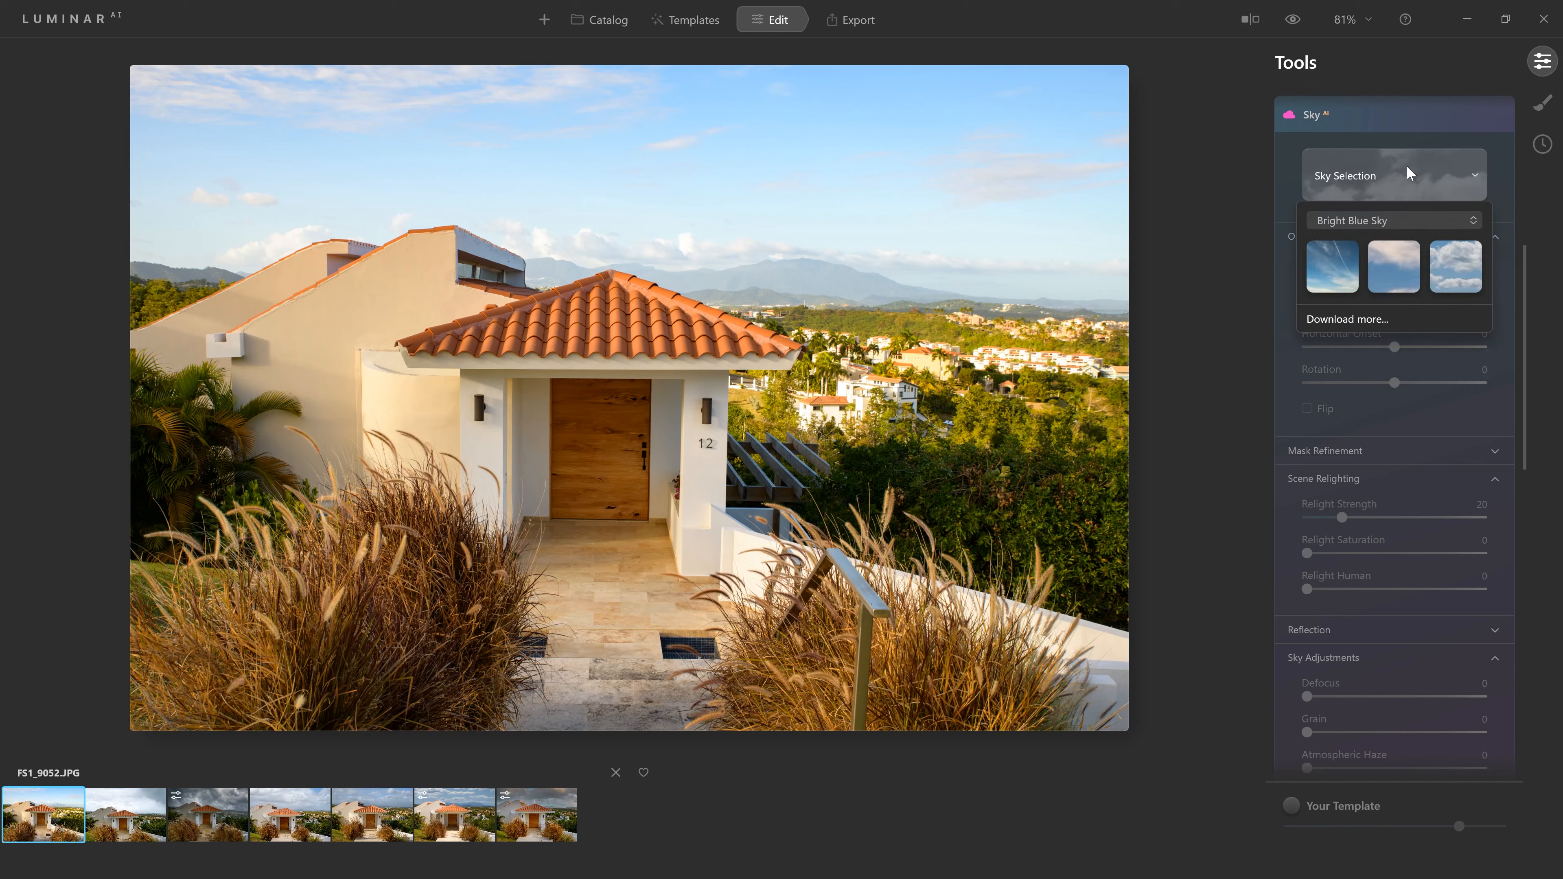
left_click(1421, 220)
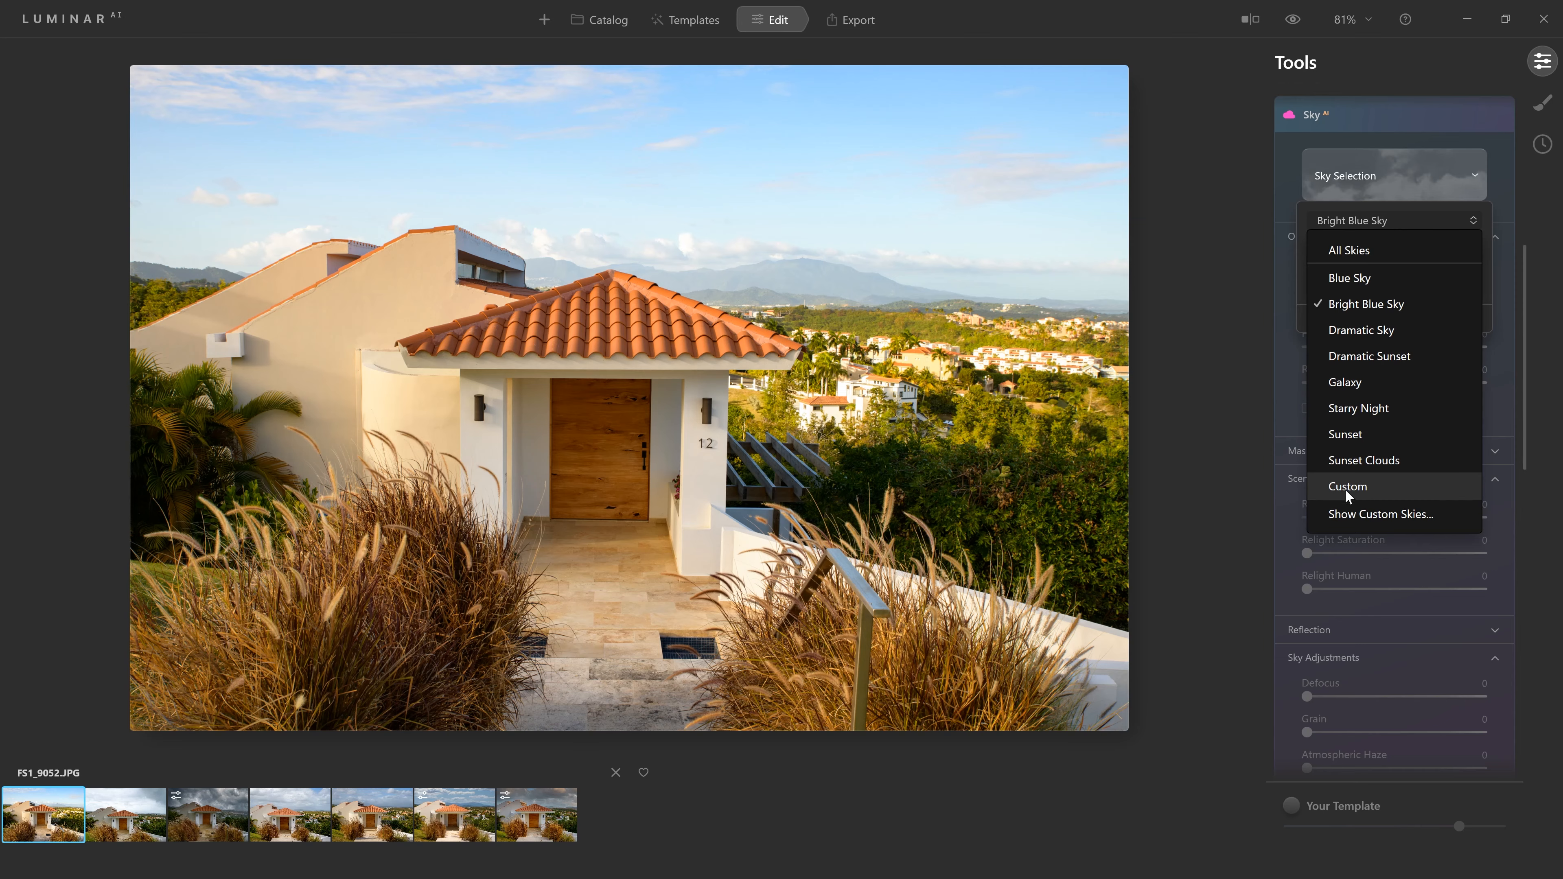
left_click(1366, 515)
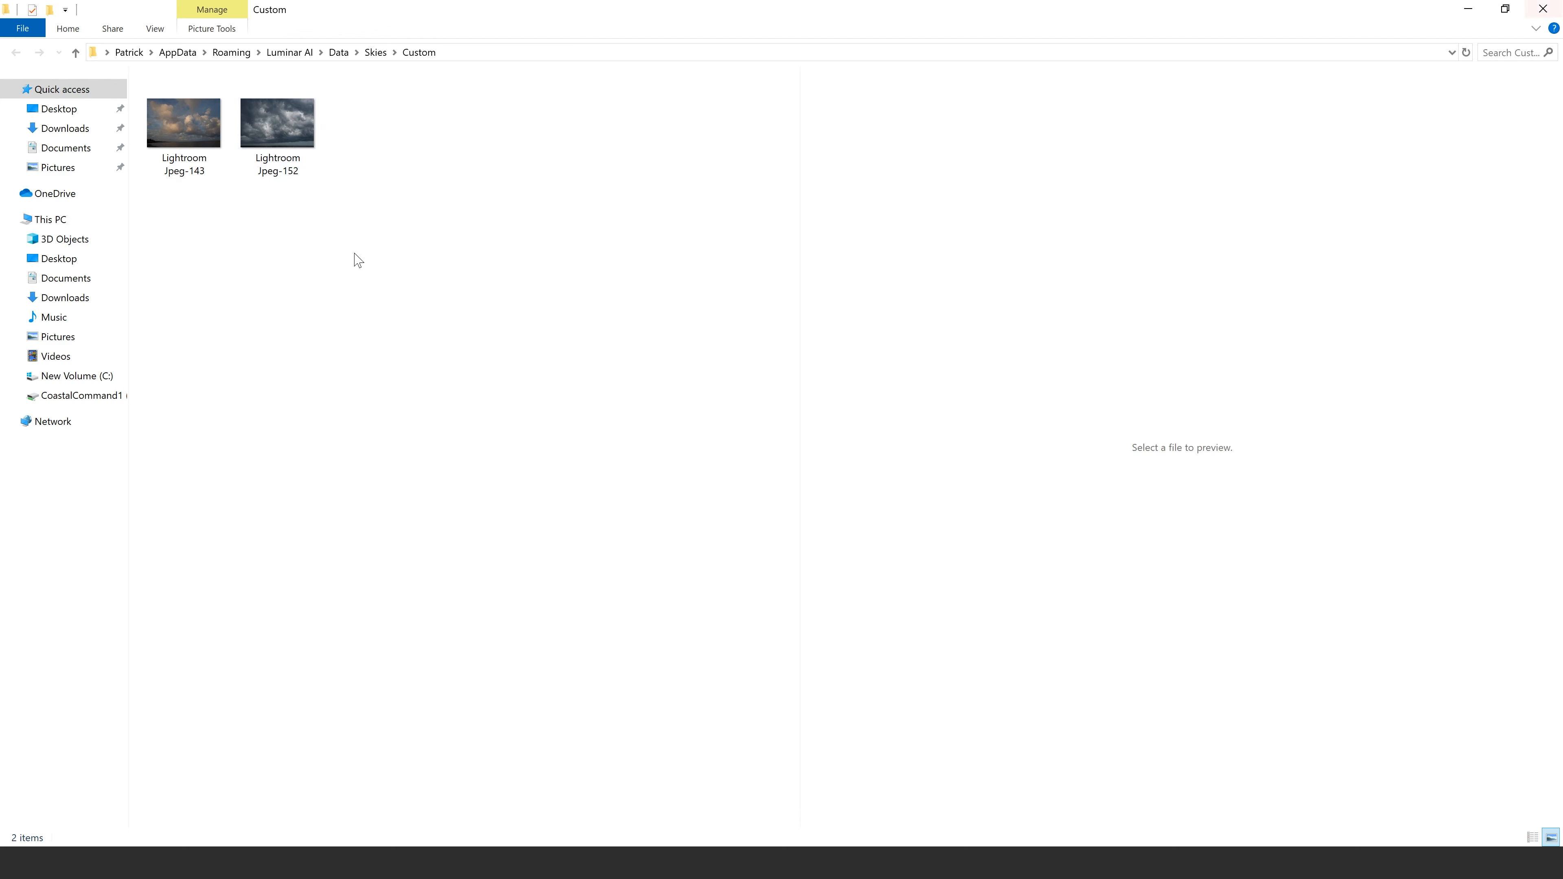
left_click(1555, 10)
Step: List all skies for FS1_9052.jpg and start adding a custom sky image at the end of the collection
left_click(1403, 182)
left_click(1424, 208)
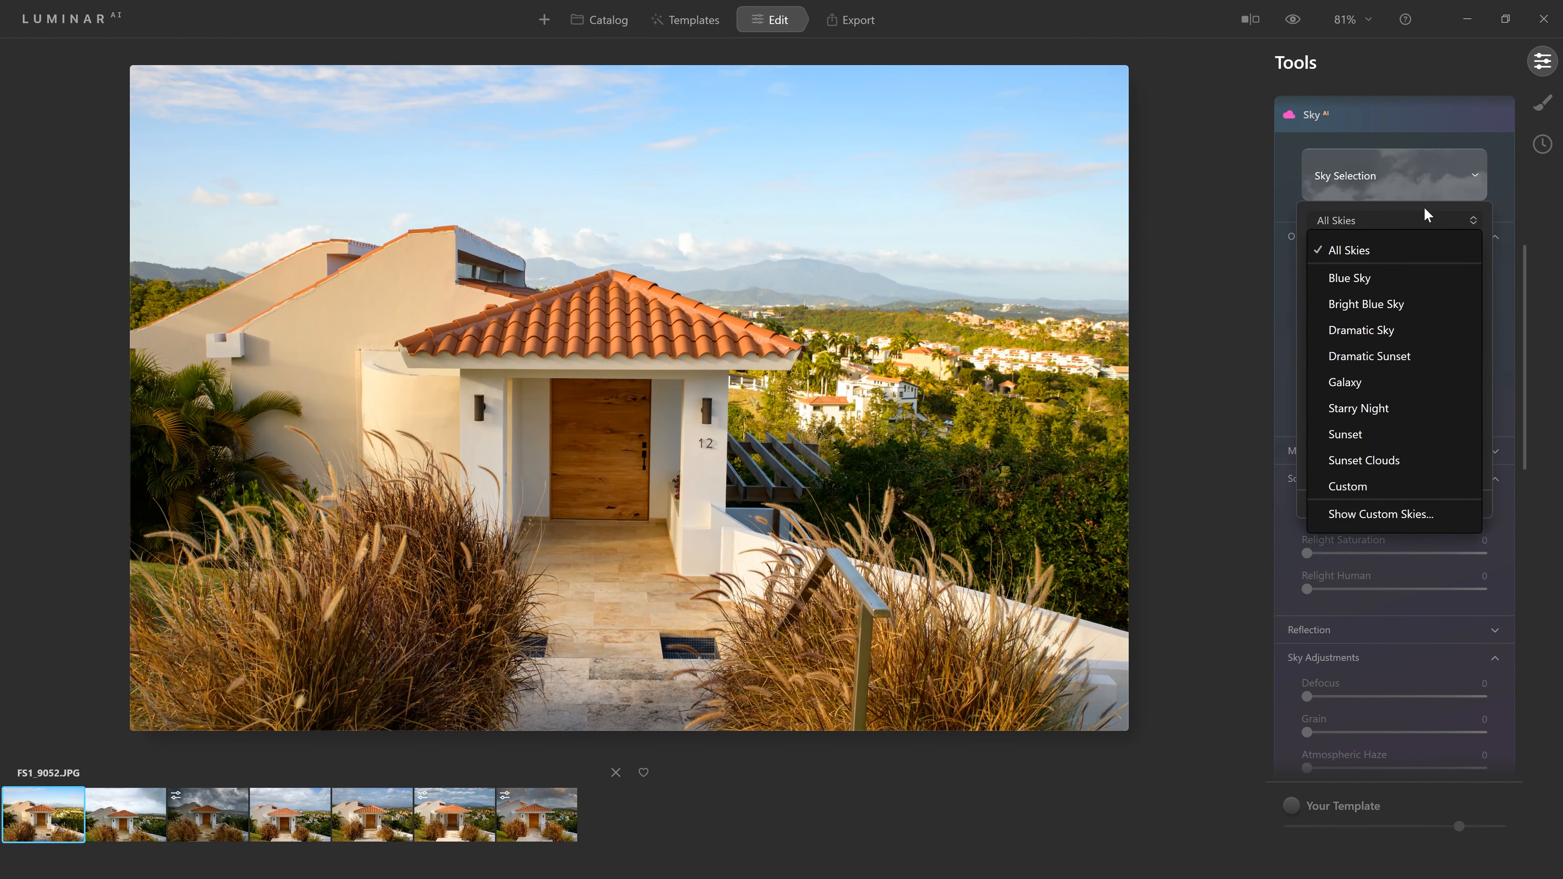
left_click(1369, 253)
scroll(1397, 321, "down", 1)
scroll(1393, 315, "down", 5)
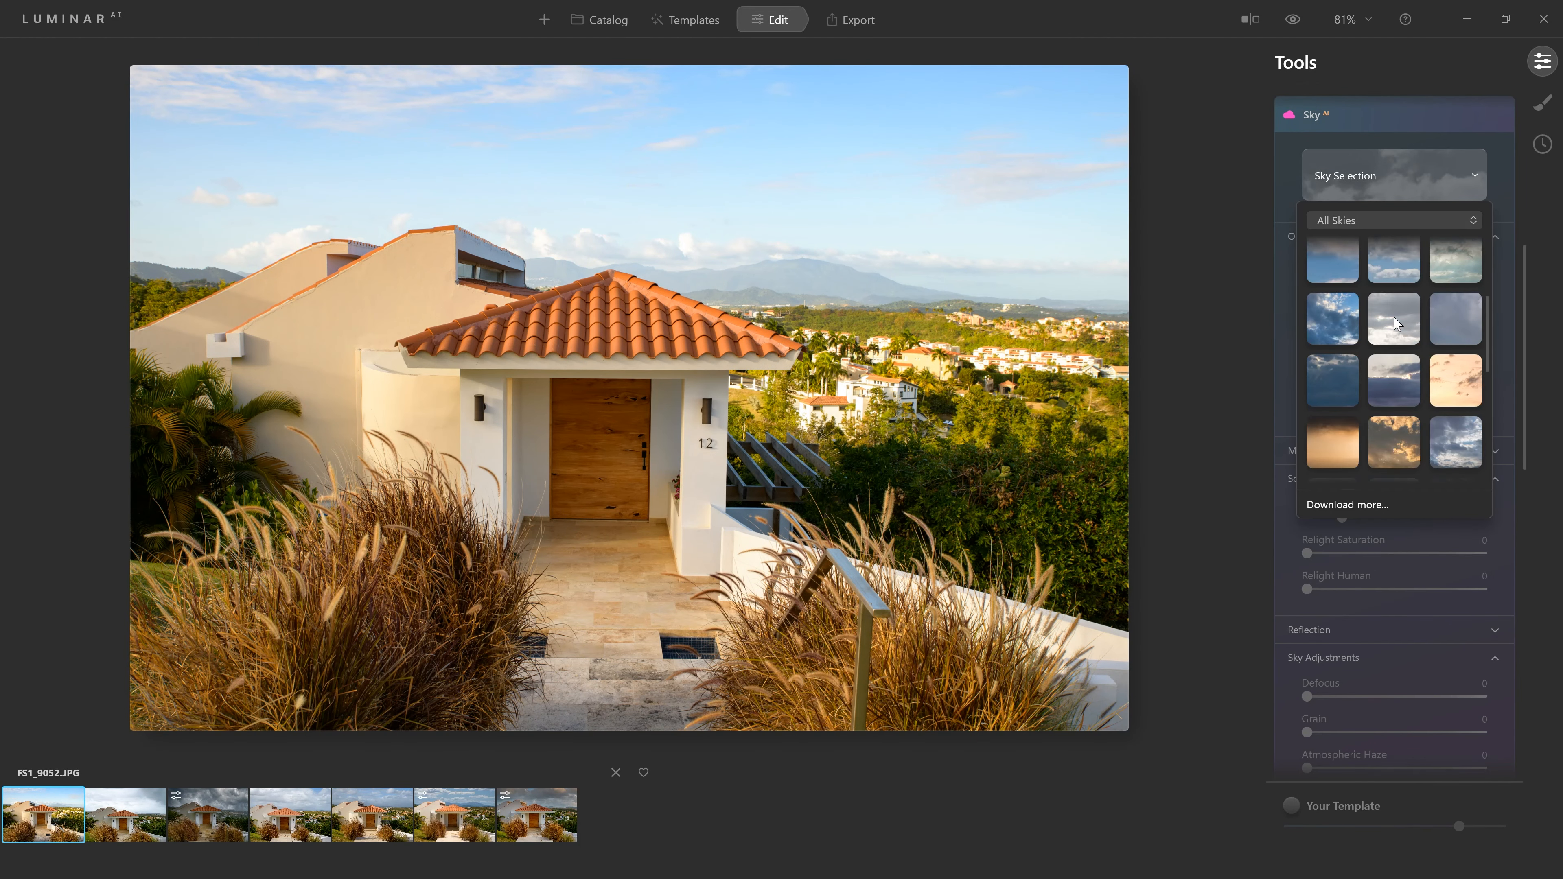
scroll(1400, 342, "down", 4)
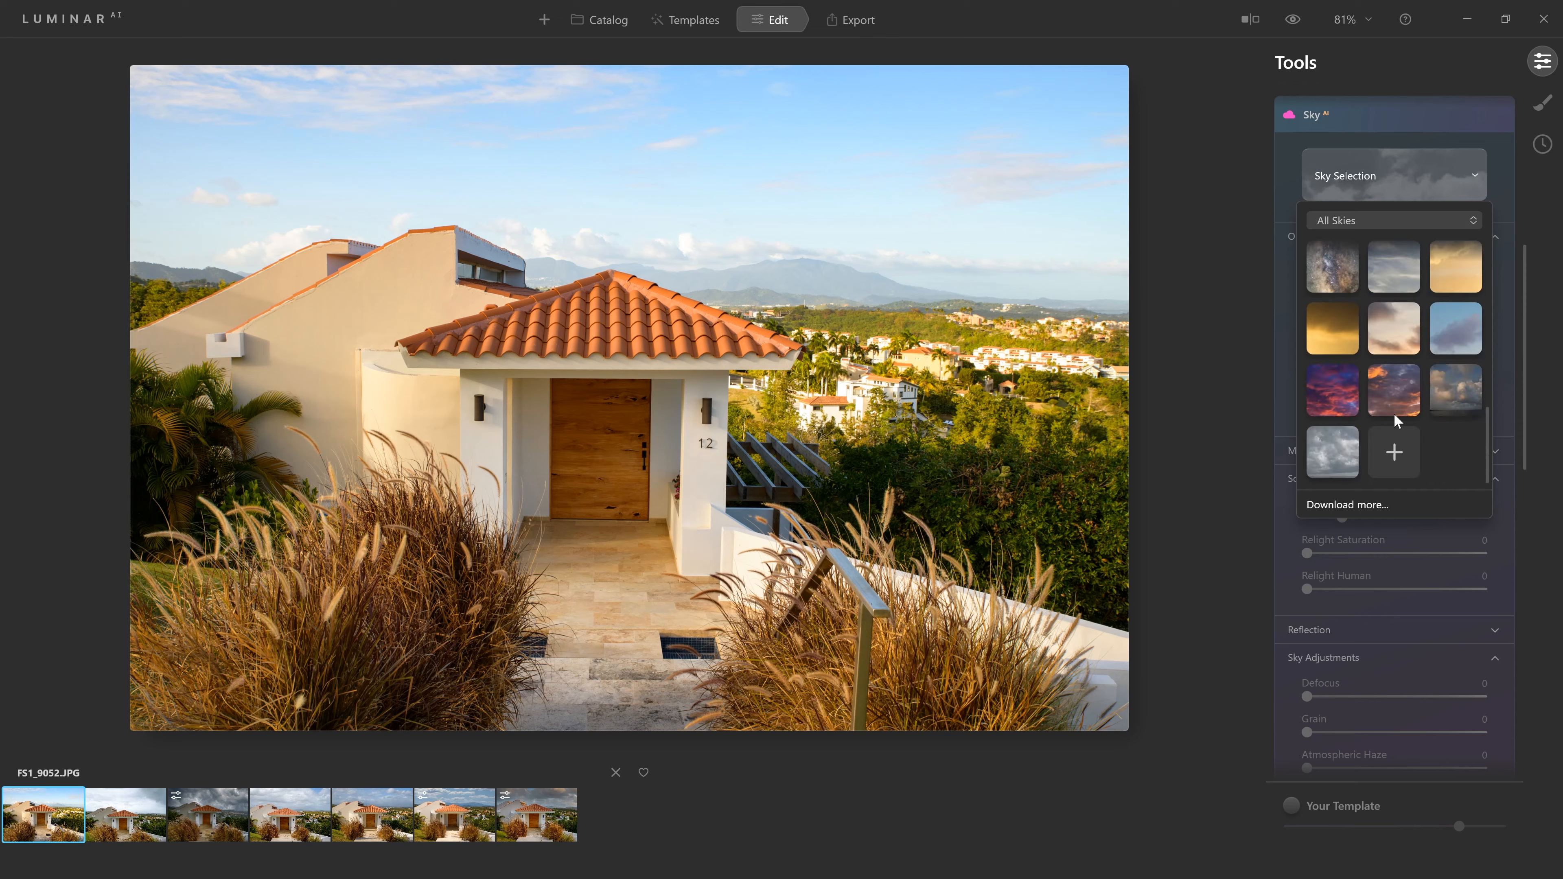
left_click(1394, 453)
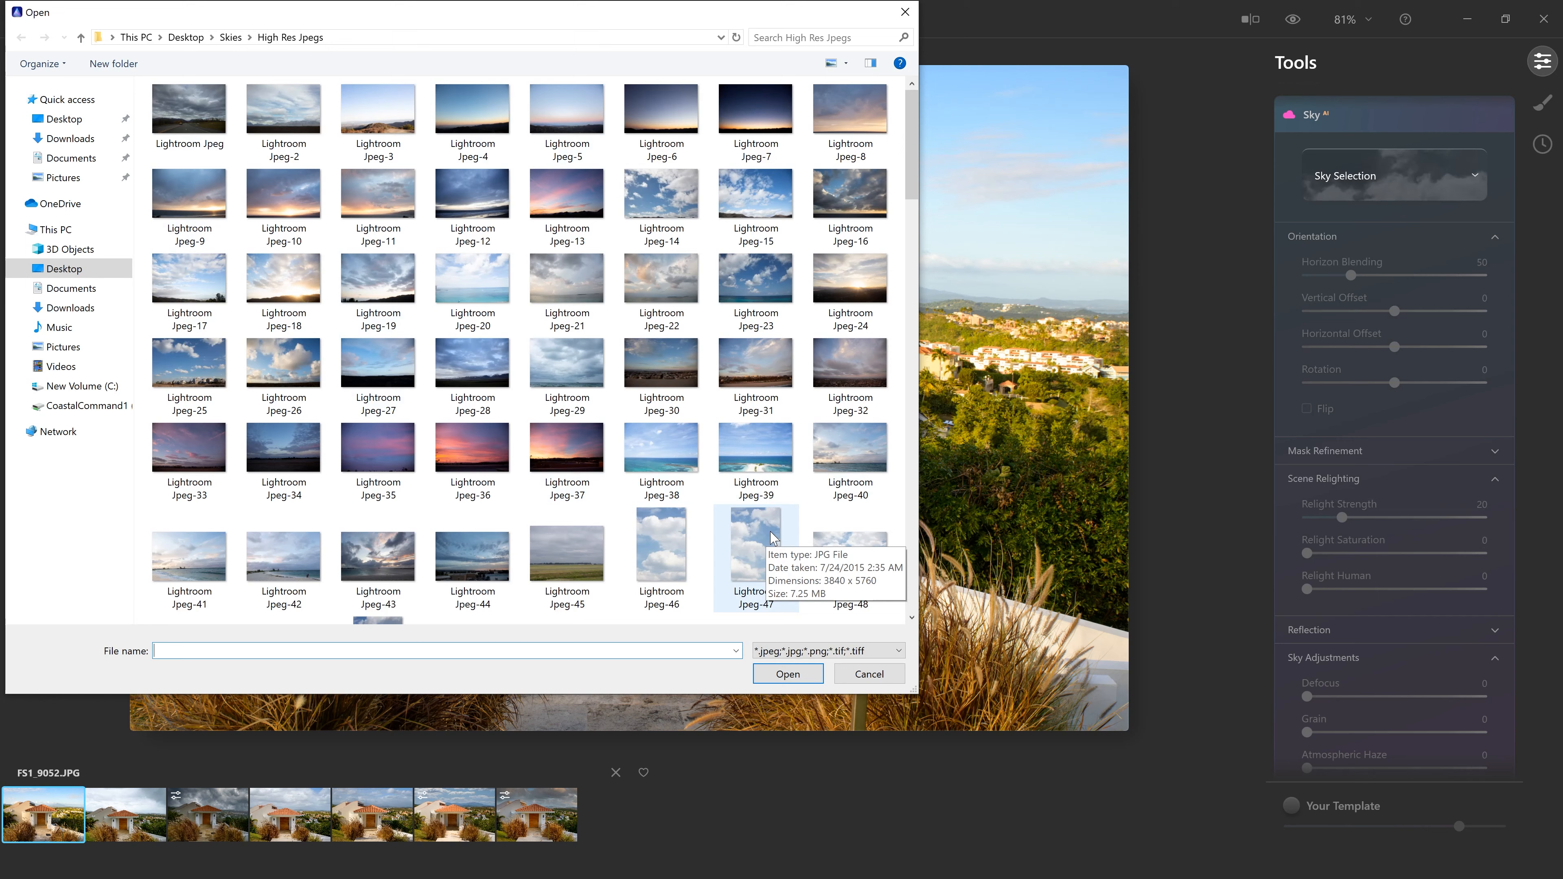
Step: Browse the High Res Jpegs folder and load Lightroom Jpeg-160 as the replacement sky in FS1_9052.jpg
scroll(774, 538, "down", 4)
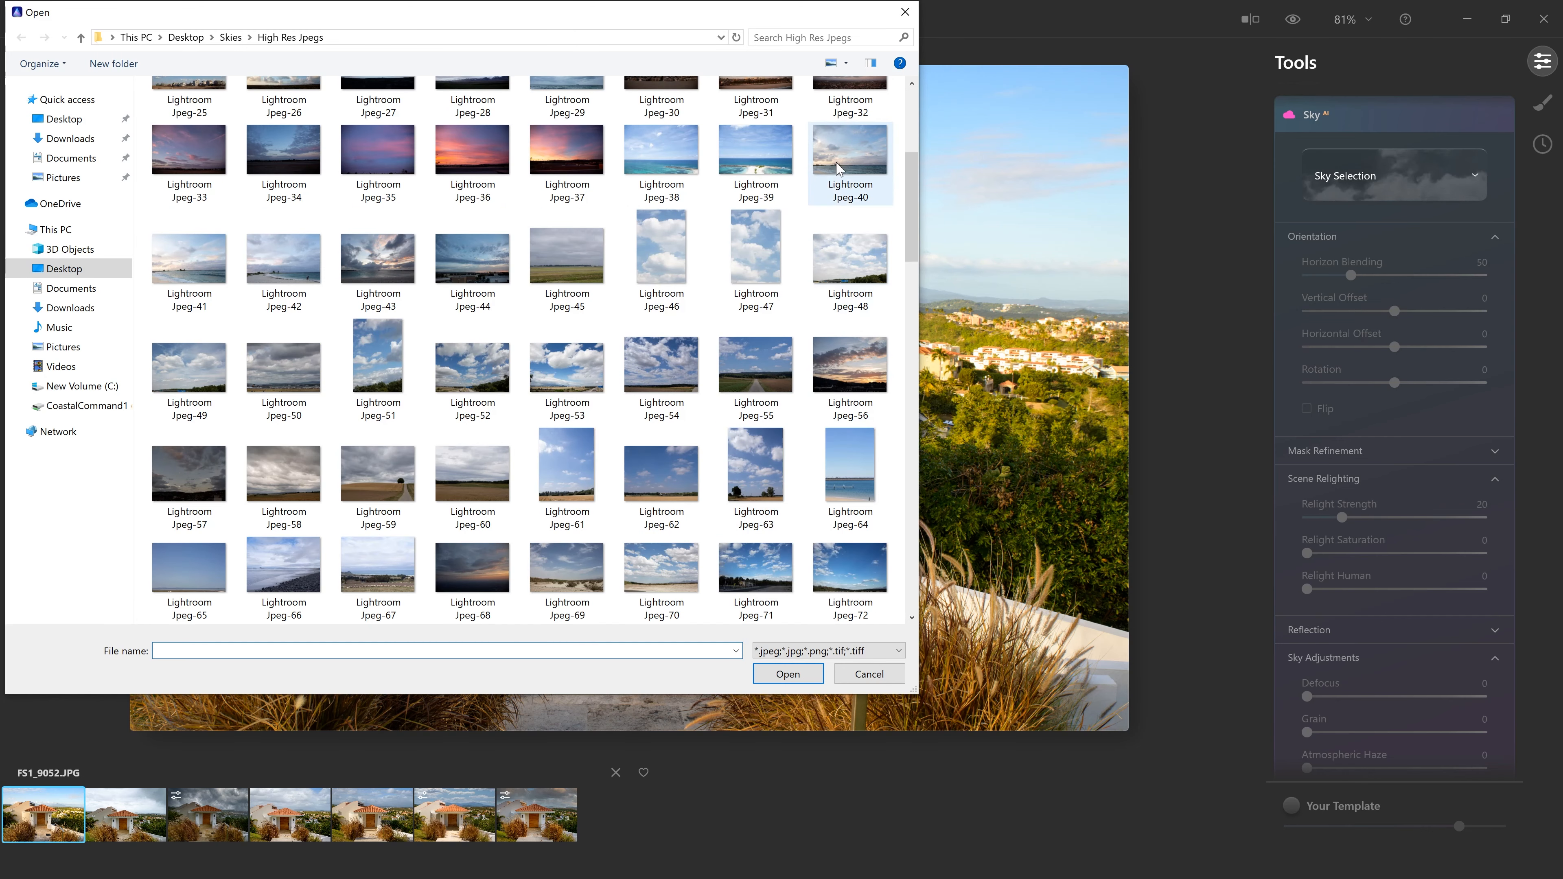
scroll(694, 376, "down", 12)
scroll(694, 374, "down", 3)
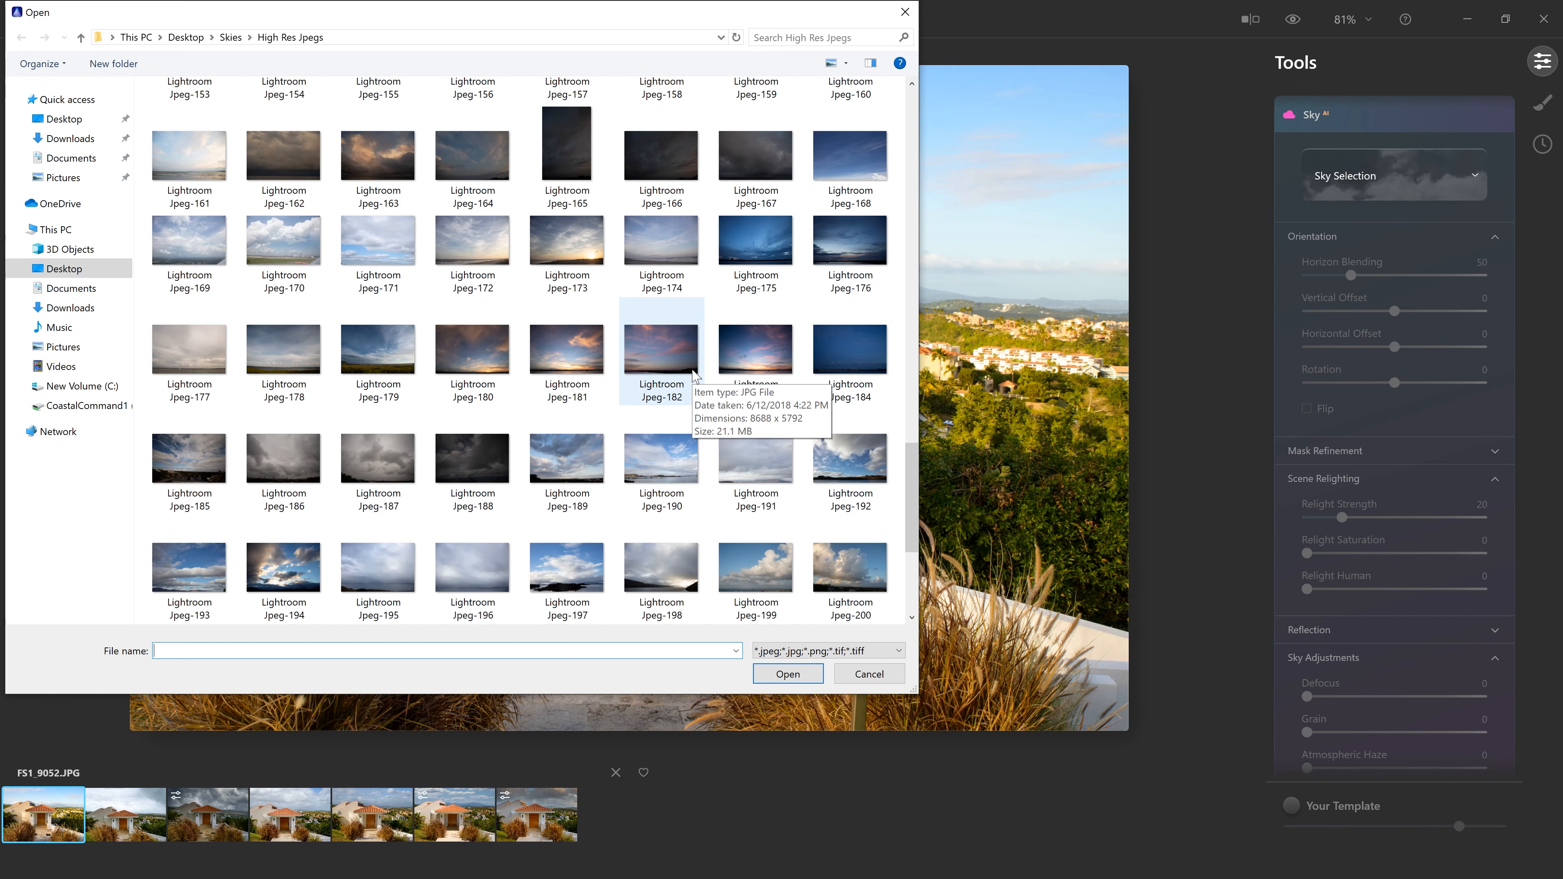
scroll(693, 373, "down", 3)
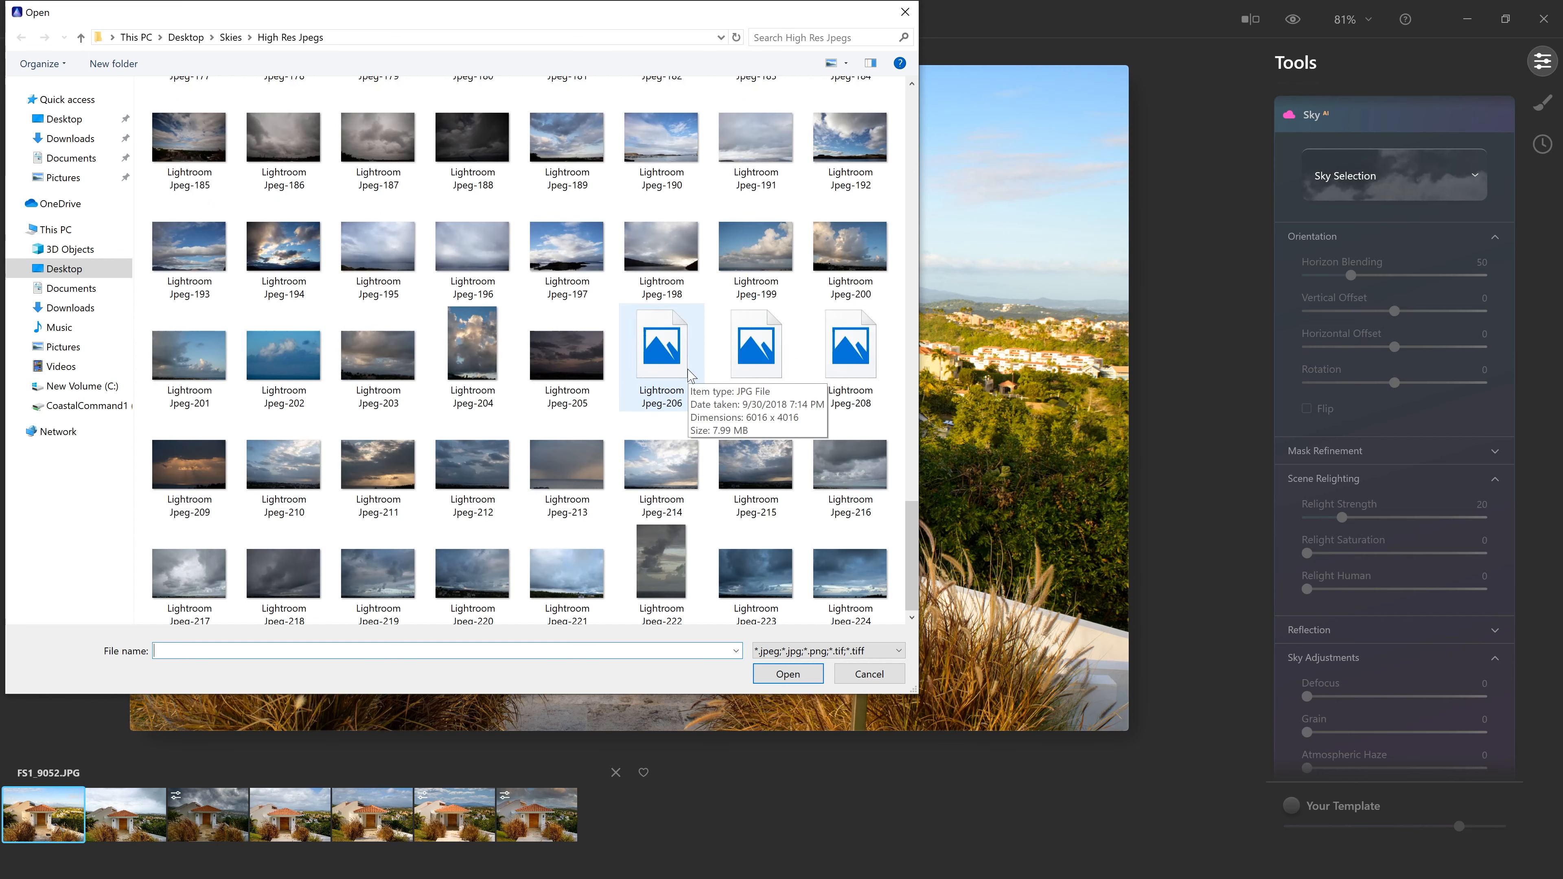
scroll(676, 400, "down", 3)
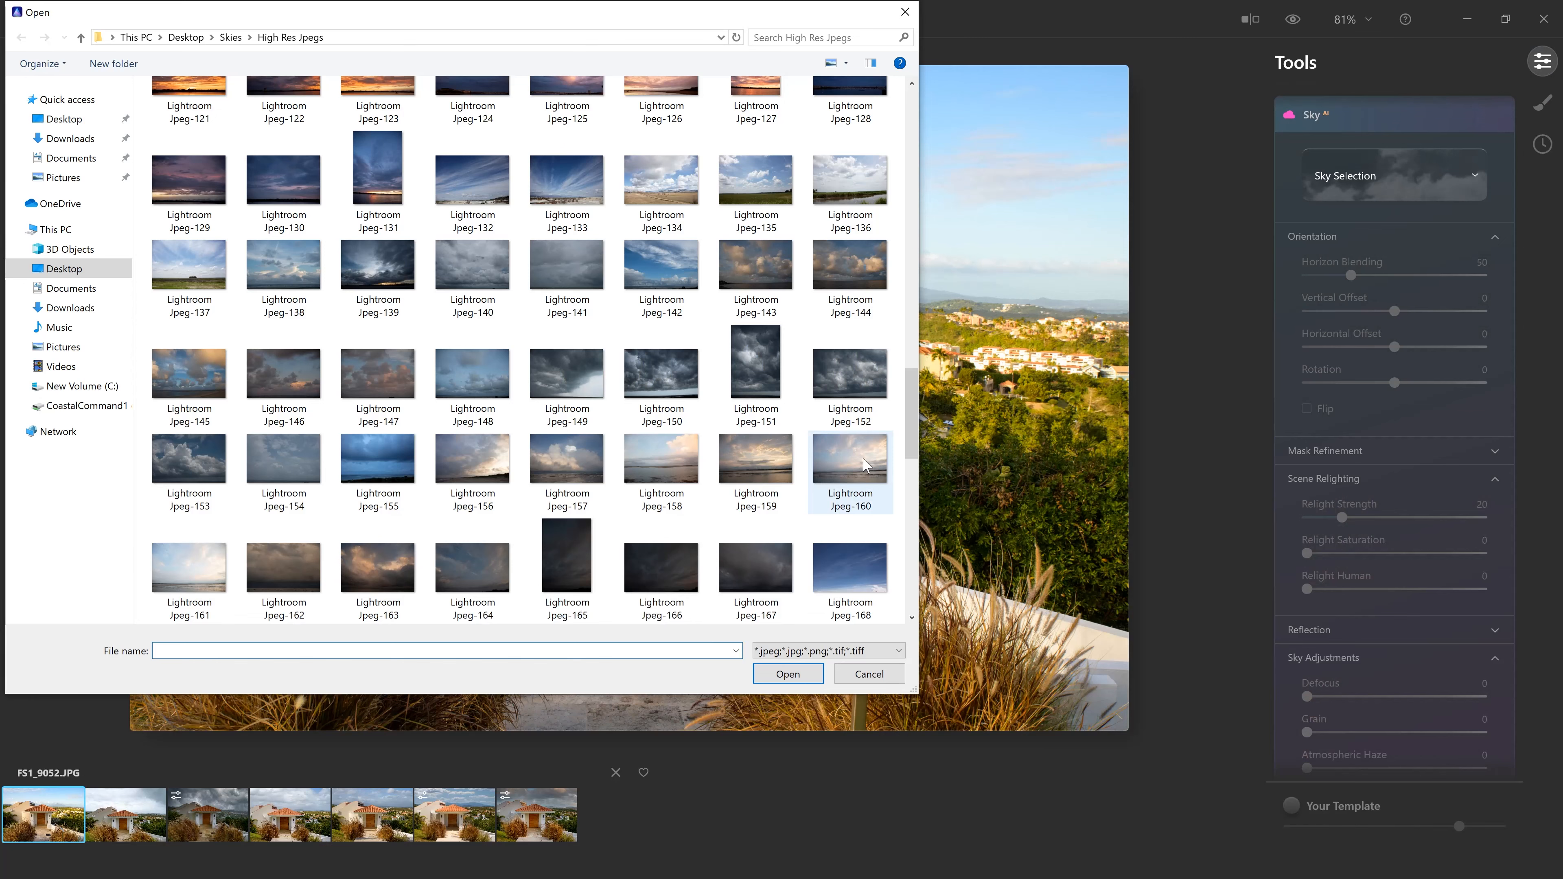
left_click(864, 466)
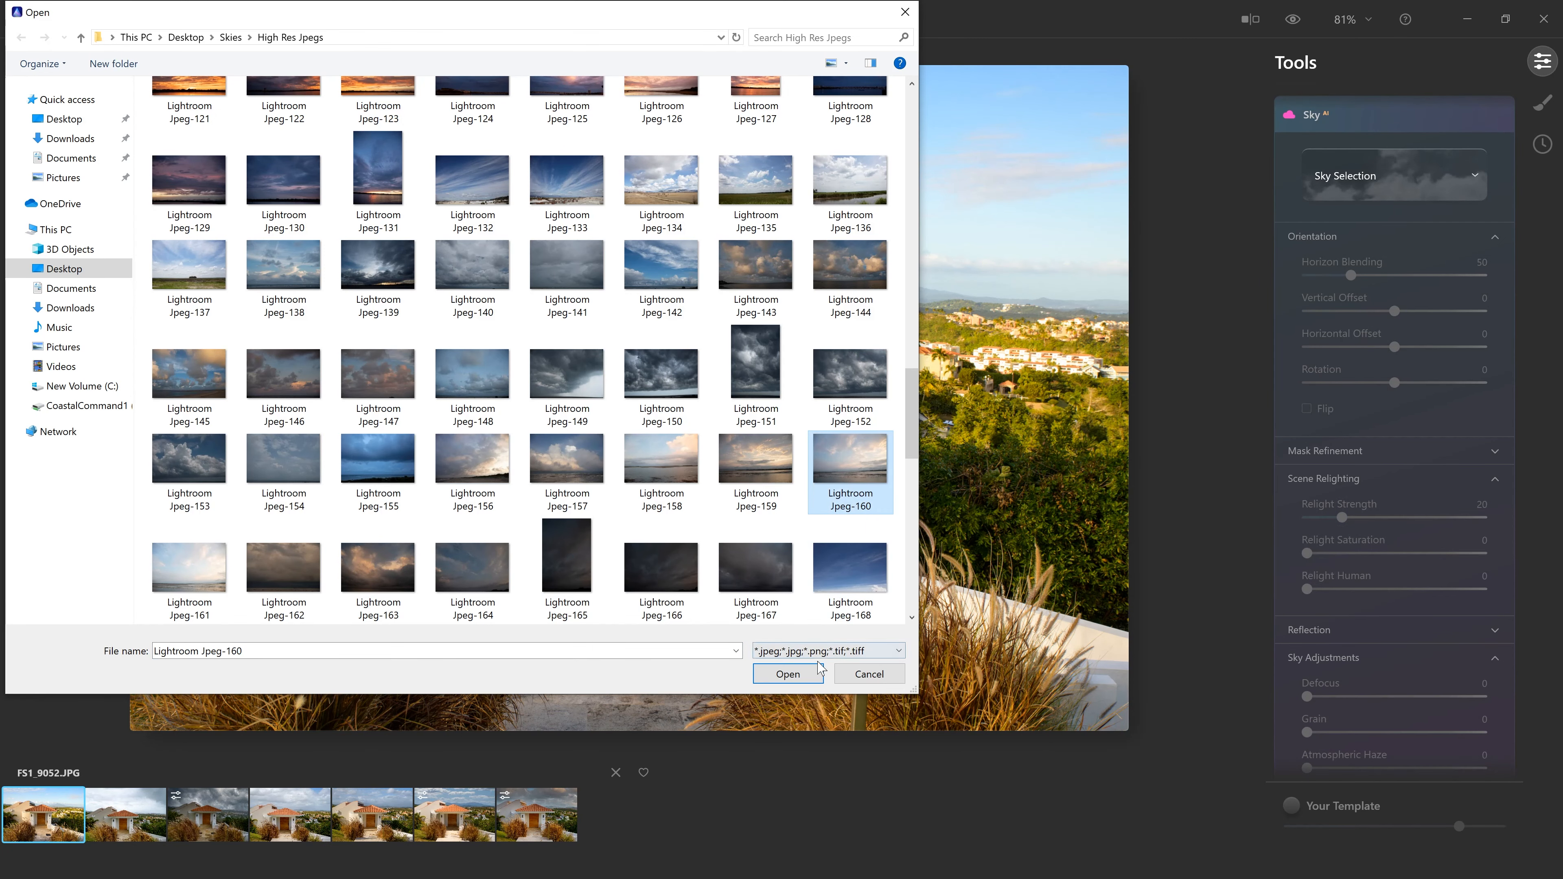
left_click(819, 679)
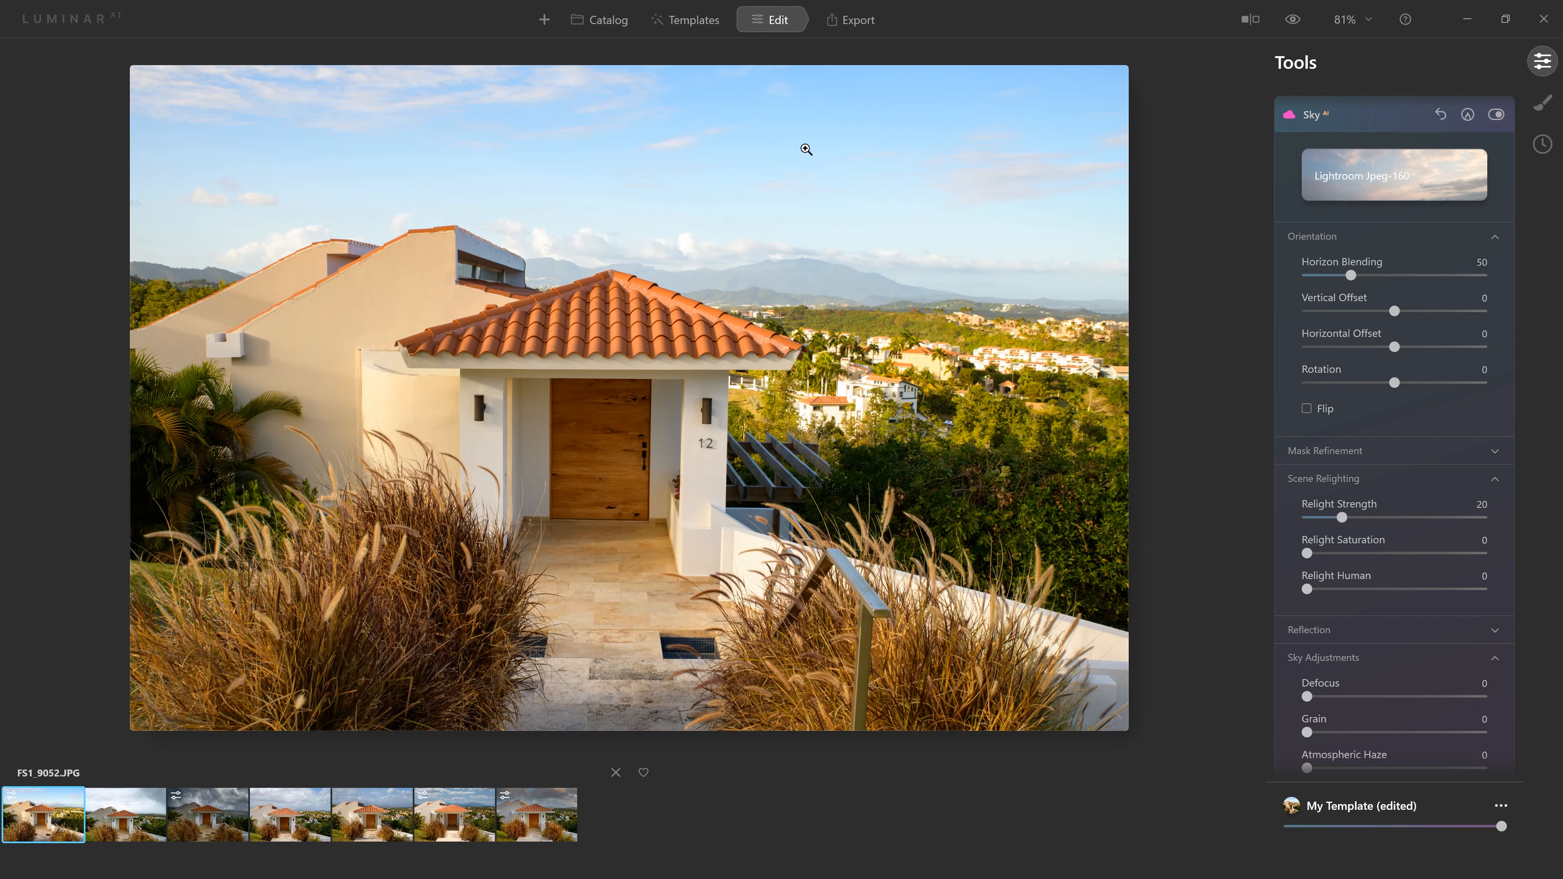
Step: Set the sky's vertical offset to -45, and try a horizontal offset of -72 before resetting it to 0
left_click_drag(1394, 311, 1355, 311)
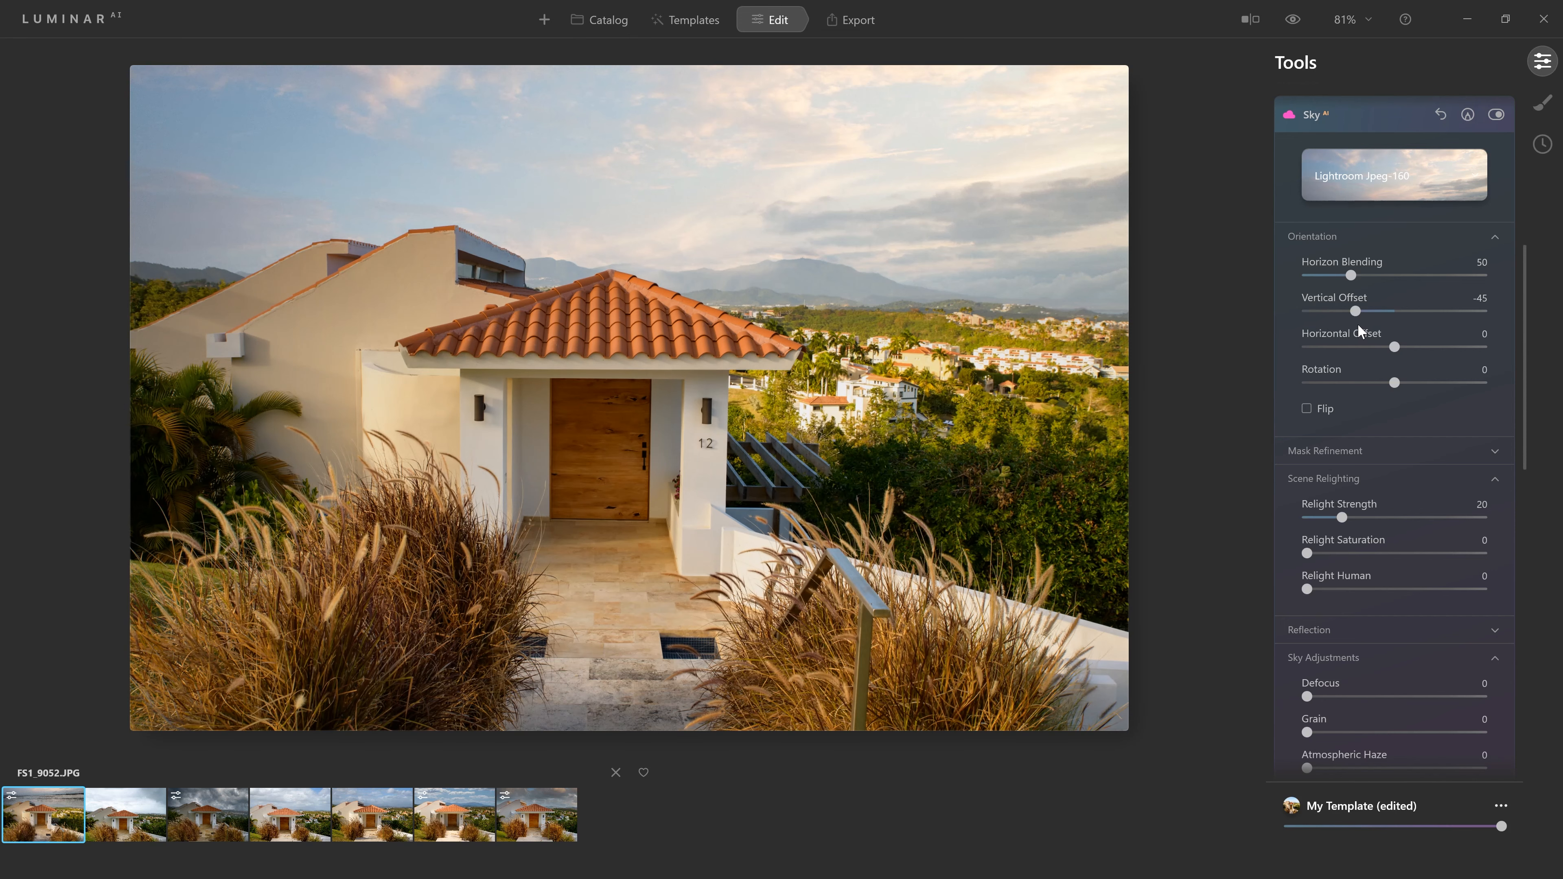
left_click_drag(1375, 348, 1332, 348)
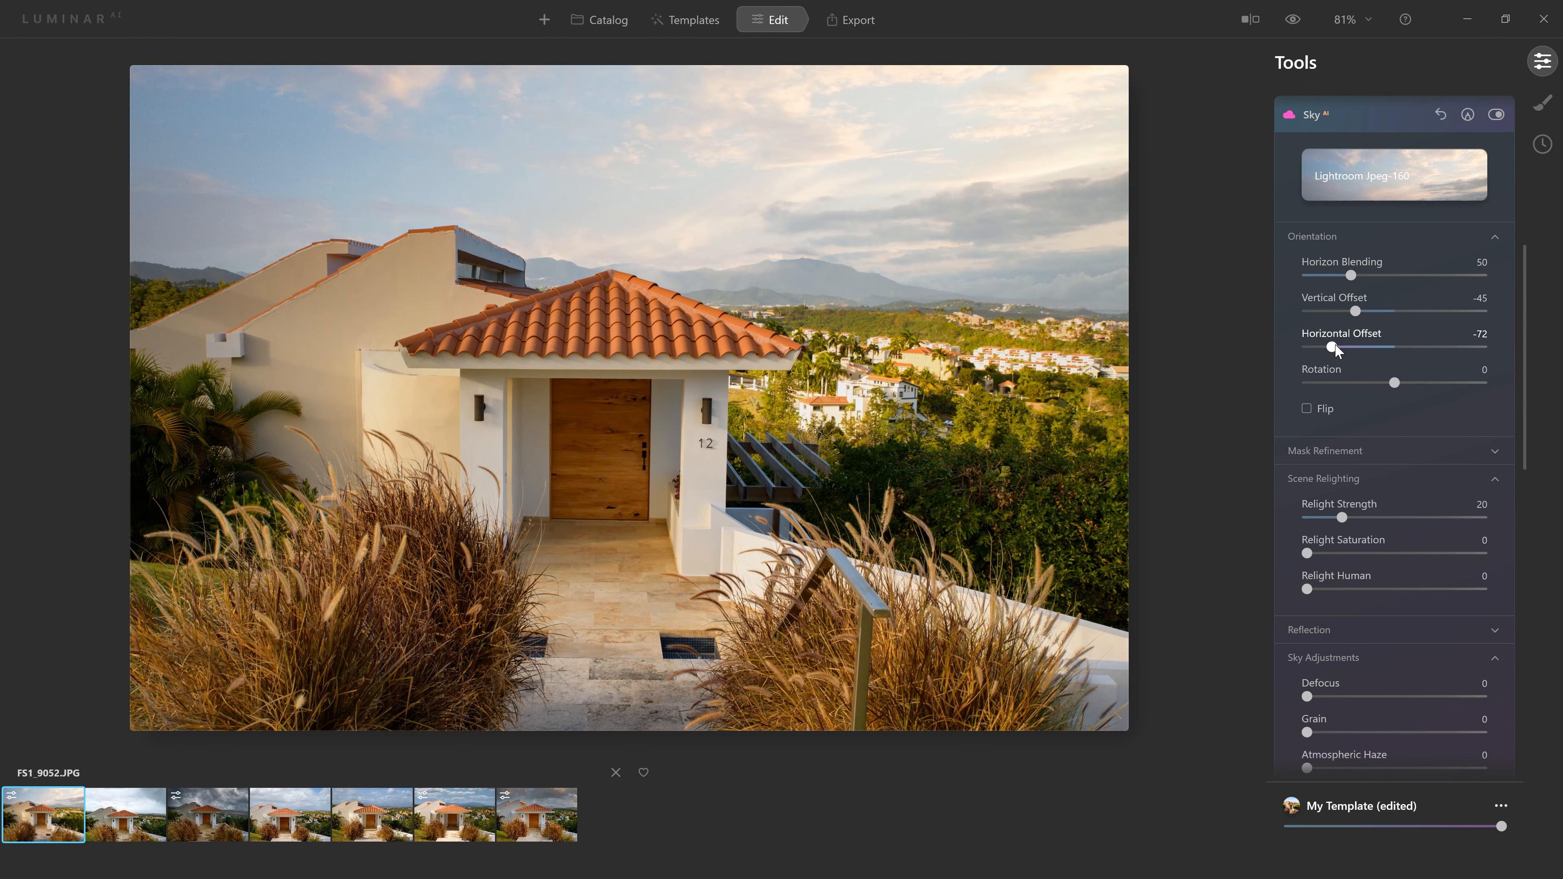
double_click(1333, 348)
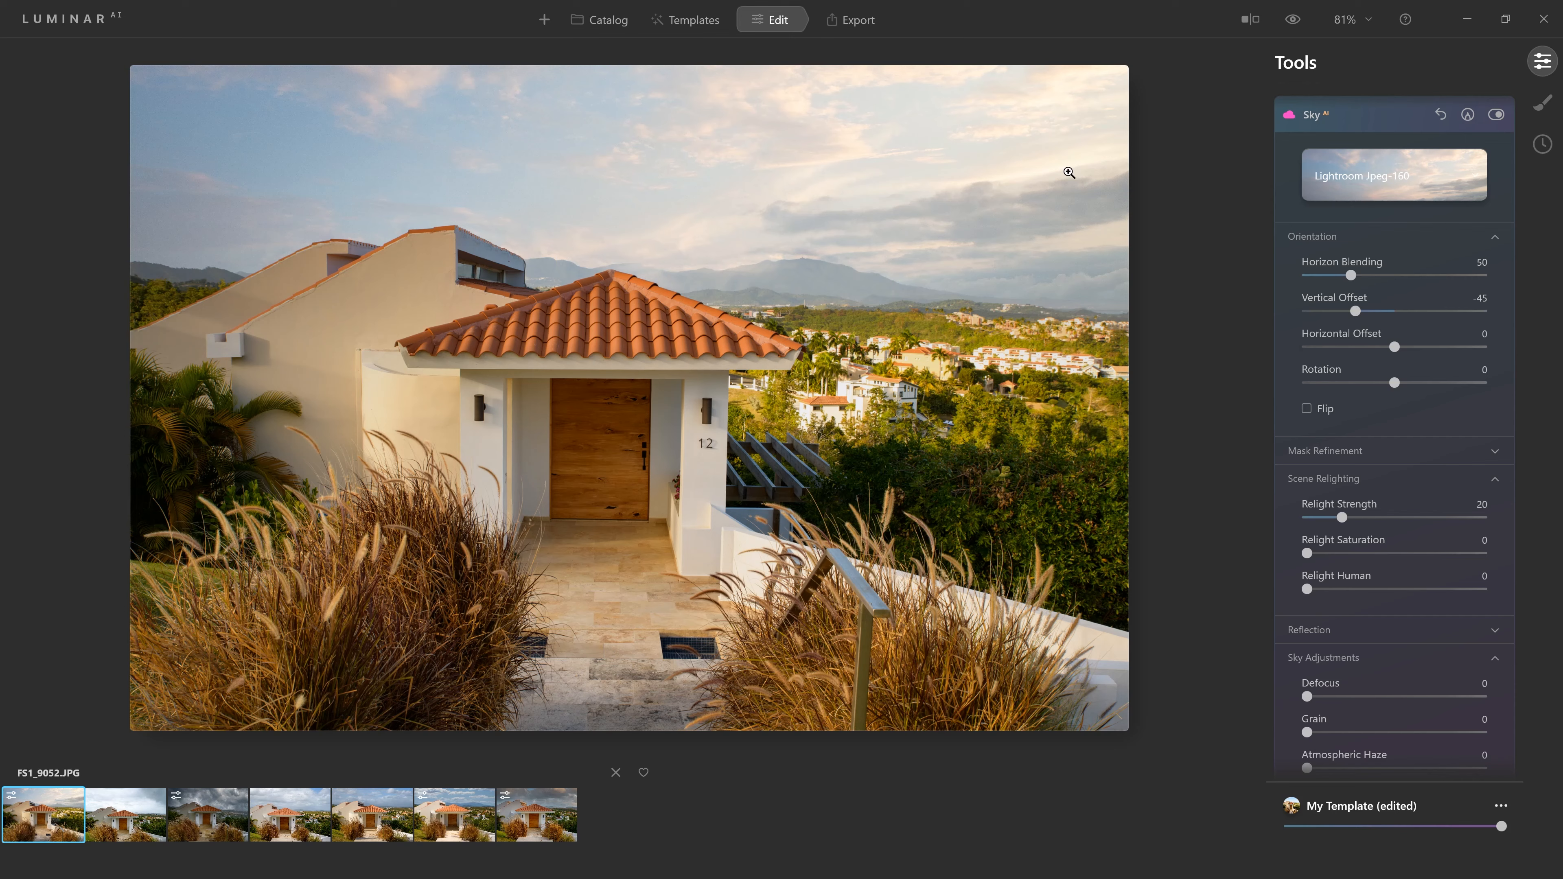
Step: Flip the replacement sky and set its brightness to -20
left_click(1303, 404)
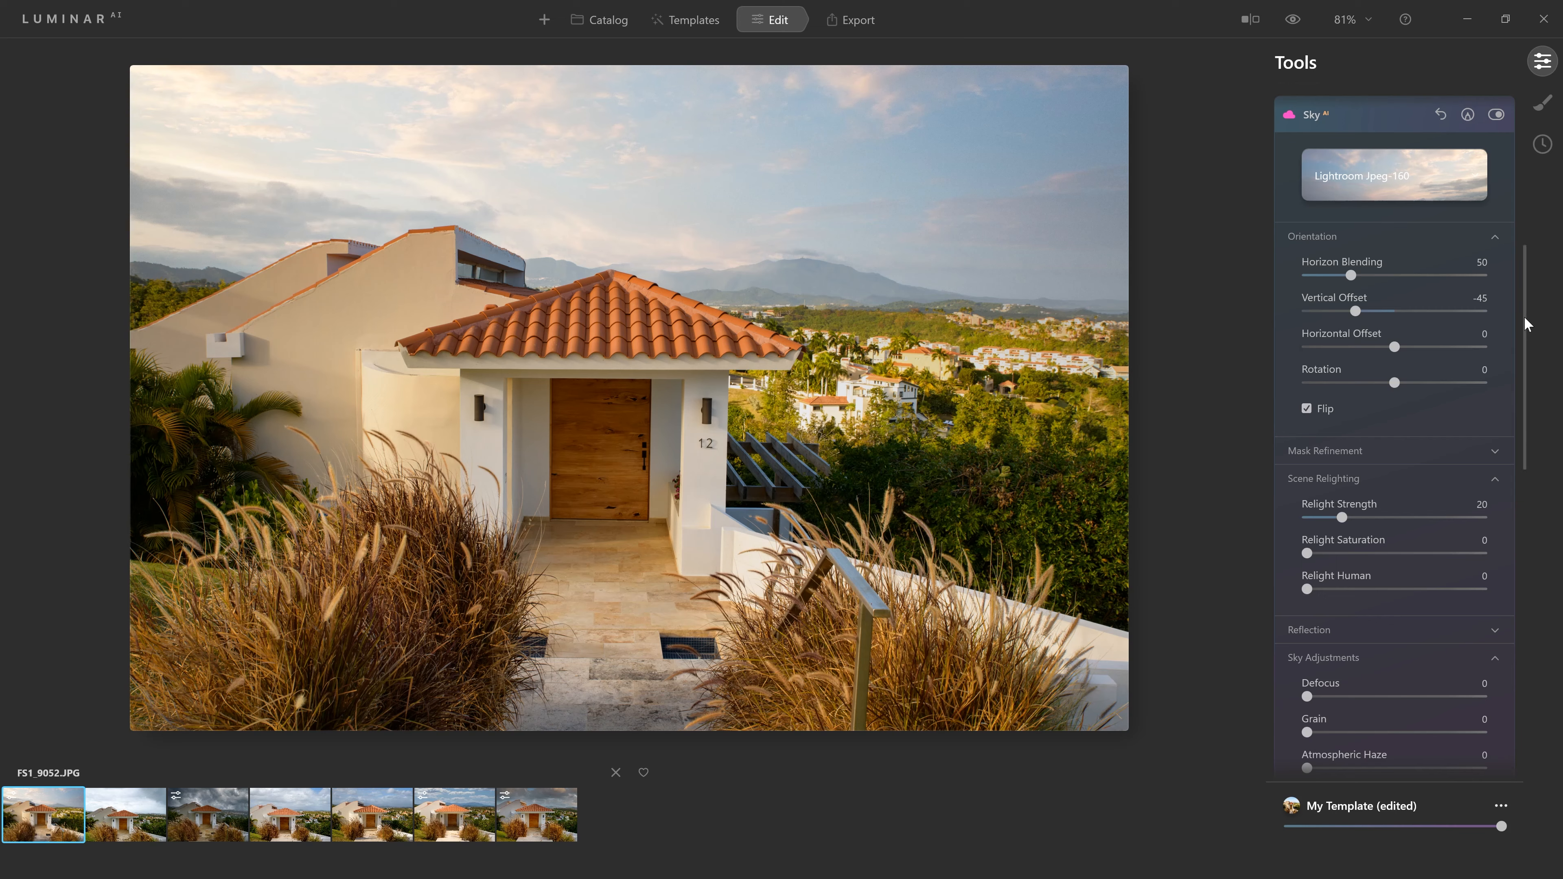
left_click_drag(1524, 316, 1528, 364)
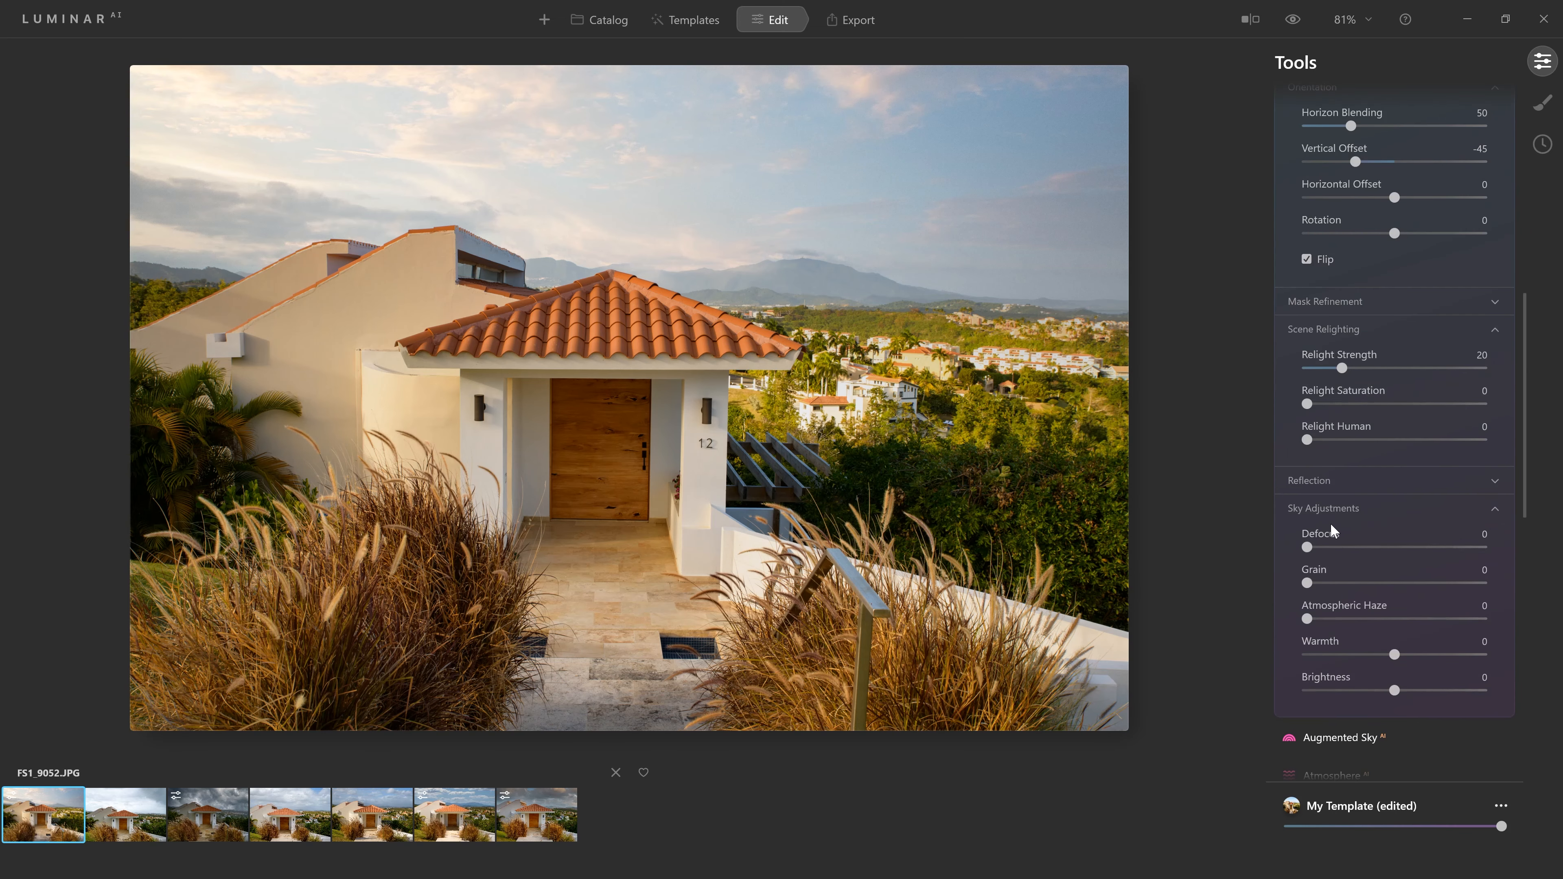
left_click_drag(1396, 691, 1362, 693)
left_click_drag(1363, 693, 1377, 691)
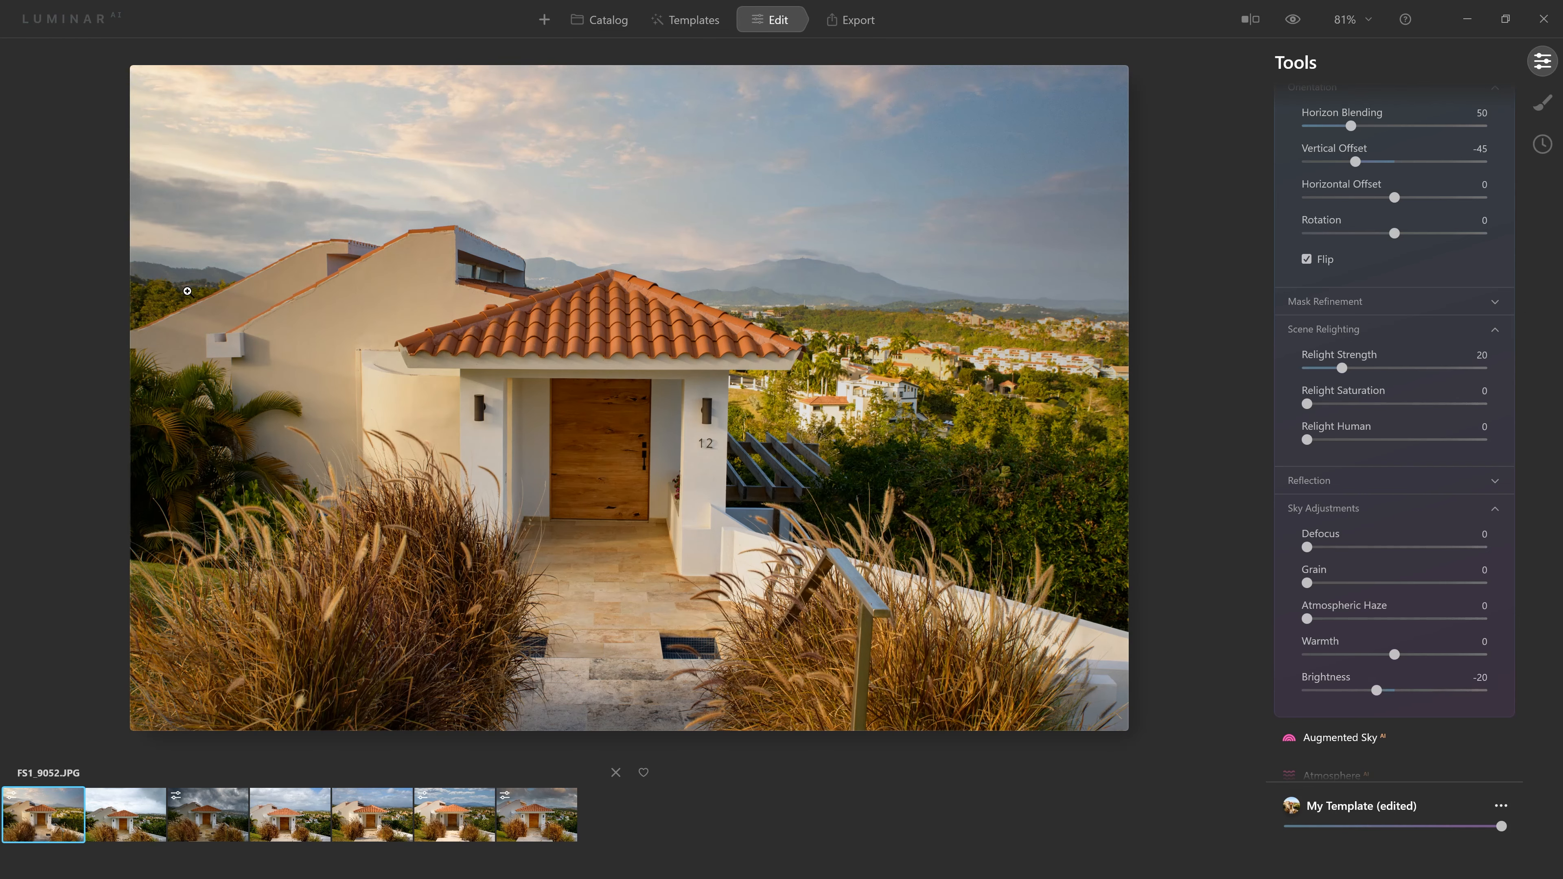